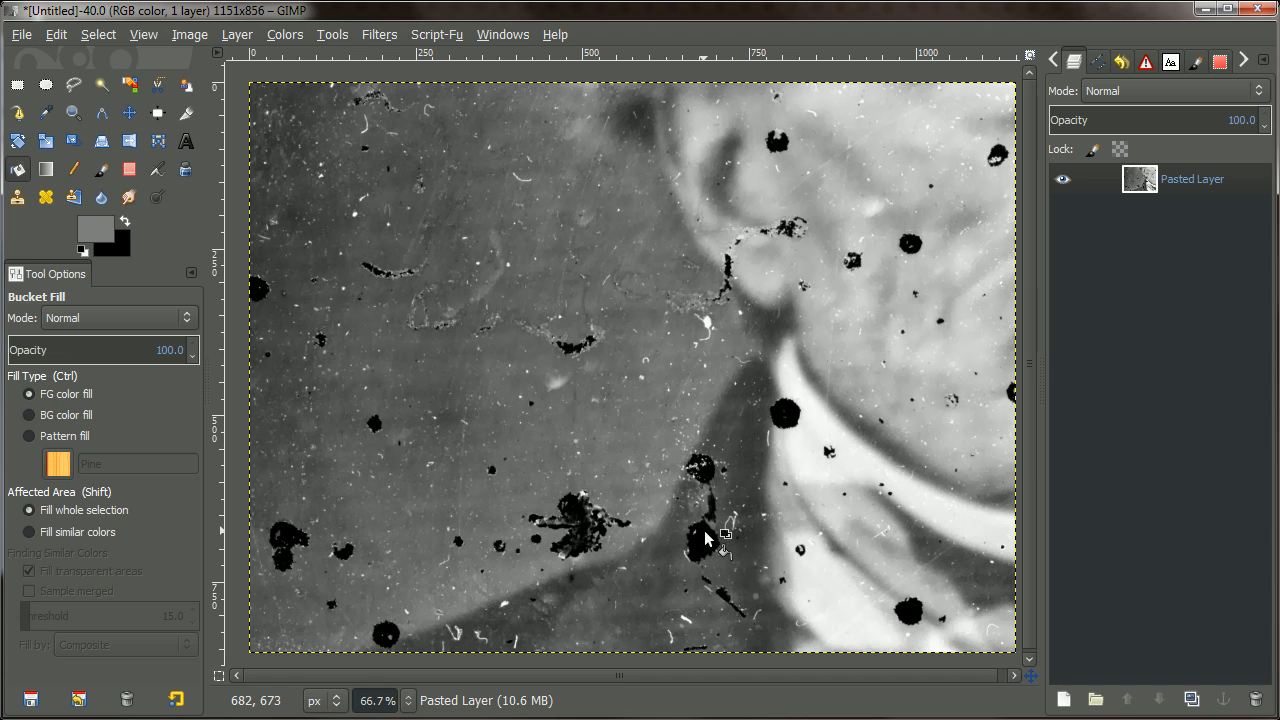
# Switch to the By Color Select tool from the selection tools.
pyautogui.keyDown('ctrl'); pyautogui.scroll(3, 705, 538); pyautogui.keyUp('ctrl')
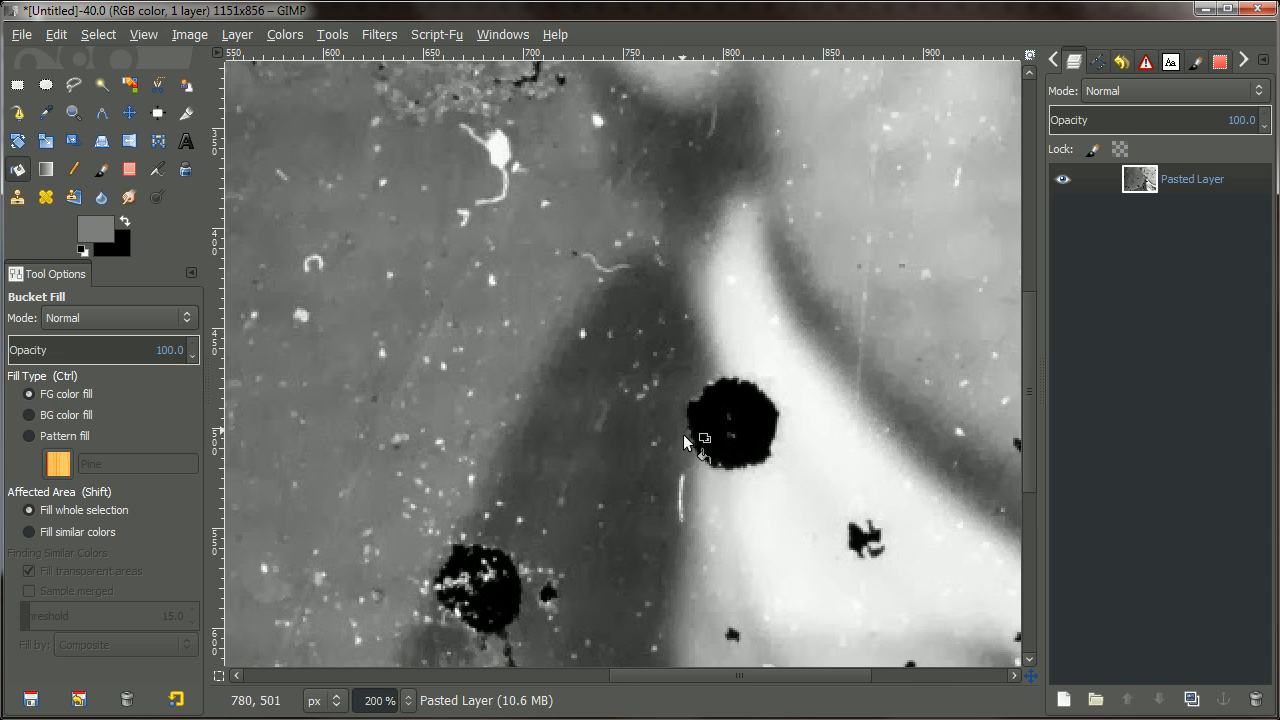
pyautogui.press('ctrl')
pyautogui.keyDown('ctrl'); pyautogui.scroll(-1, 601, 388); pyautogui.keyUp('ctrl')
pyautogui.moveTo(604, 394); pyautogui.dragTo(776, 501)
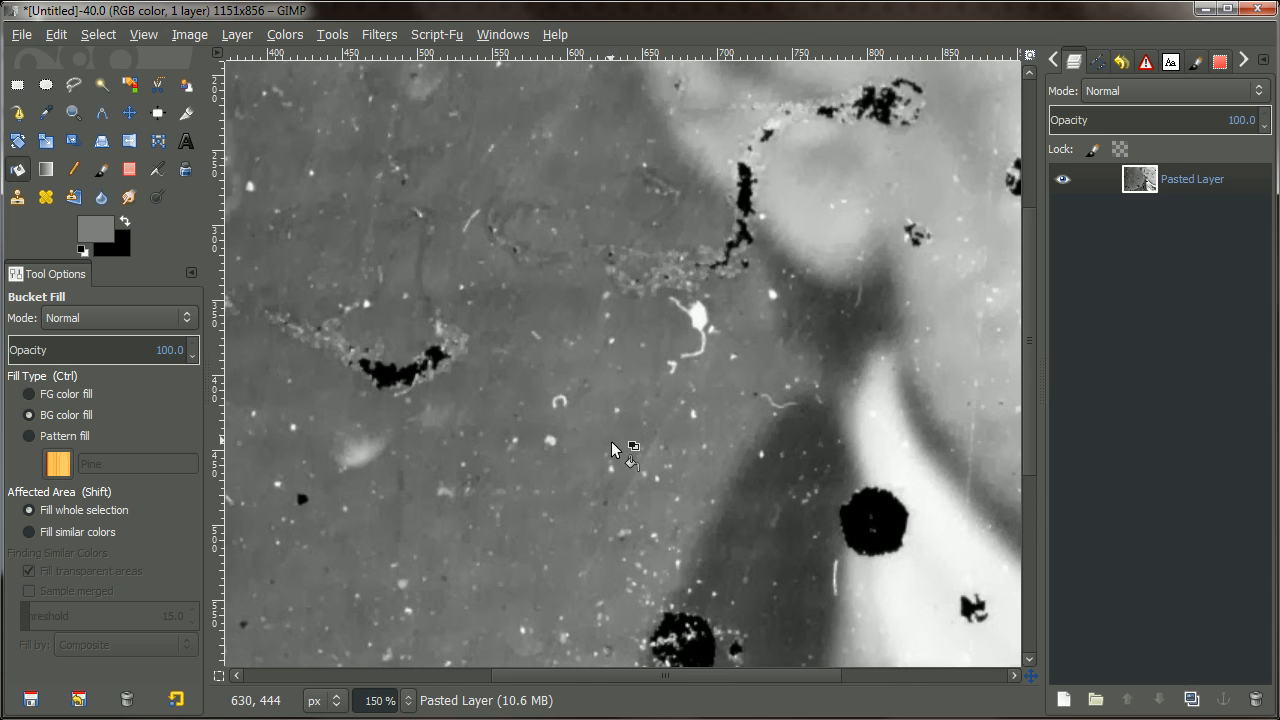
pyautogui.keyDown('ctrl'); pyautogui.scroll(2, 555, 422); pyautogui.keyUp('ctrl')
pyautogui.keyDown('ctrl'); pyautogui.scroll(-4, 560, 452); pyautogui.keyUp('ctrl')
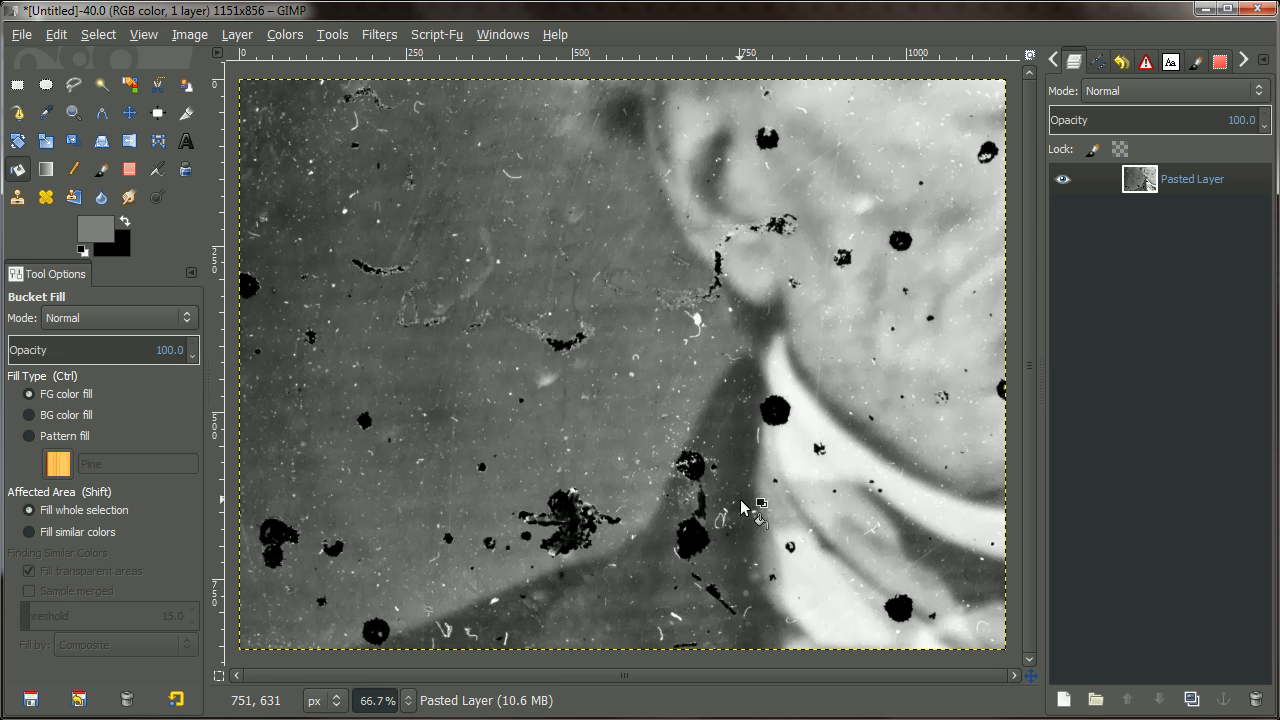
pyautogui.scroll(4, 740, 507)
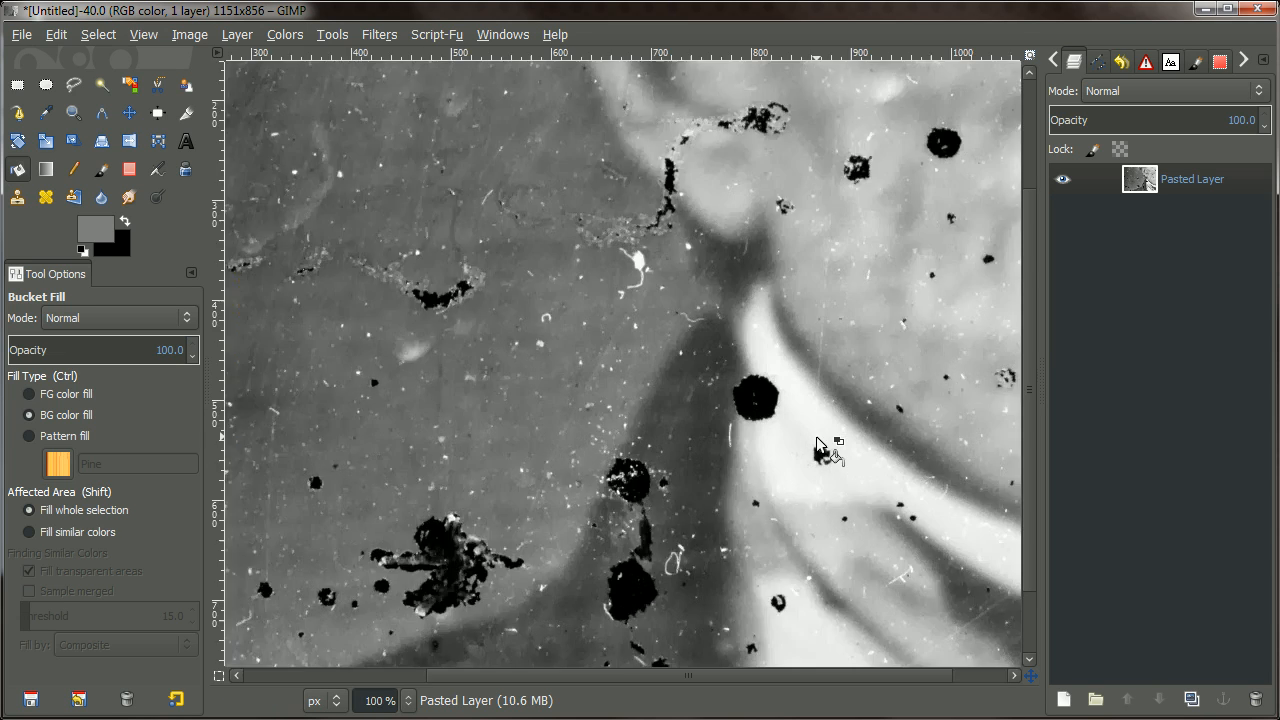
pyautogui.scroll(-2, 657, 349)
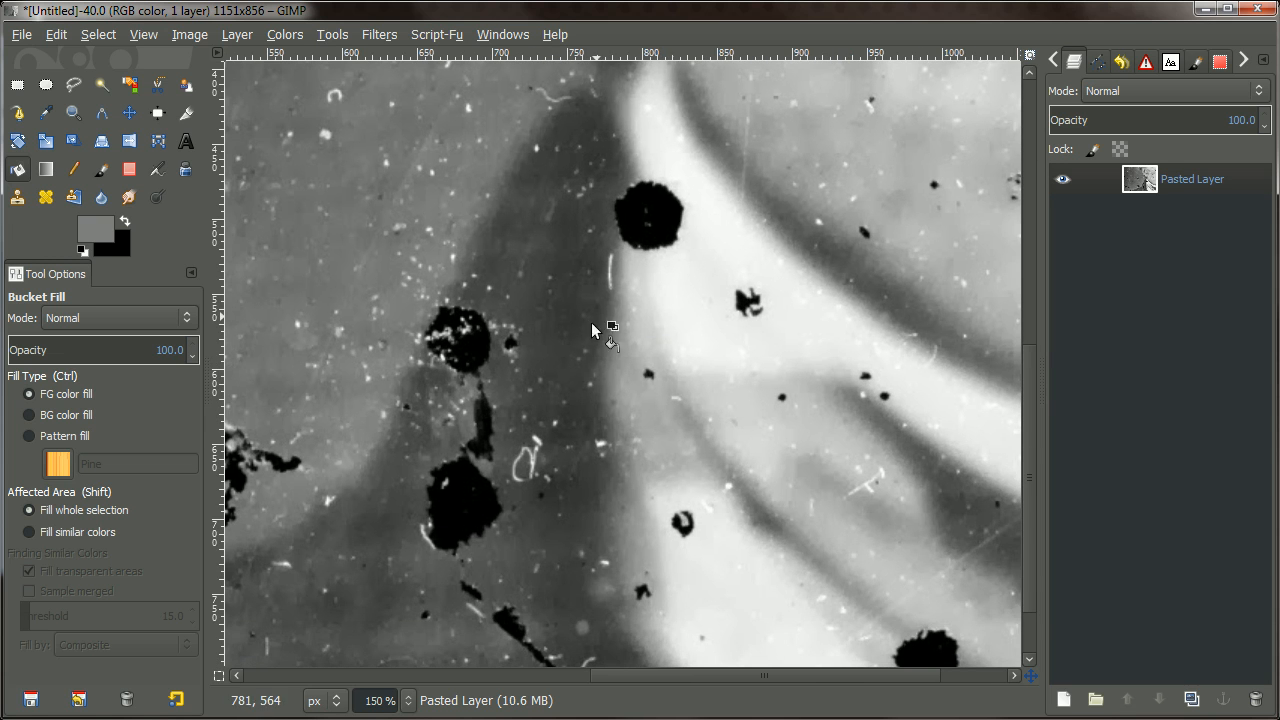
pyautogui.scroll(-2, 723, 302)
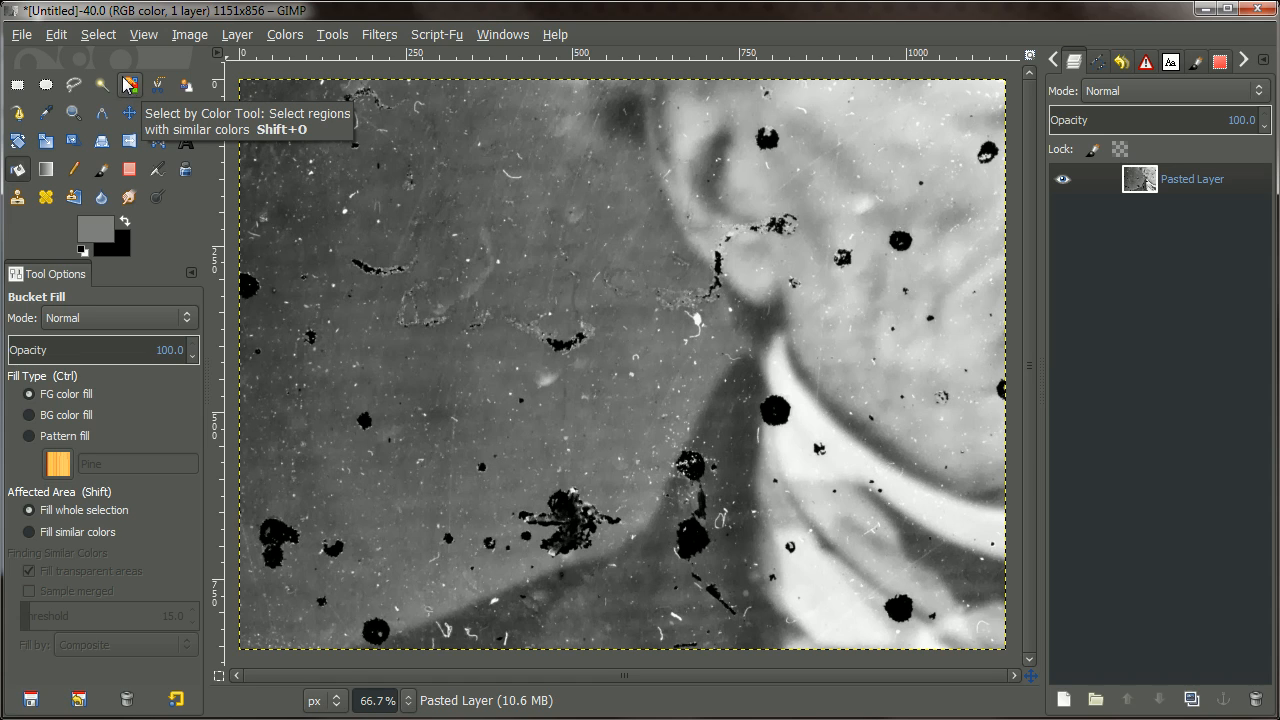
pyautogui.click(333, 36)
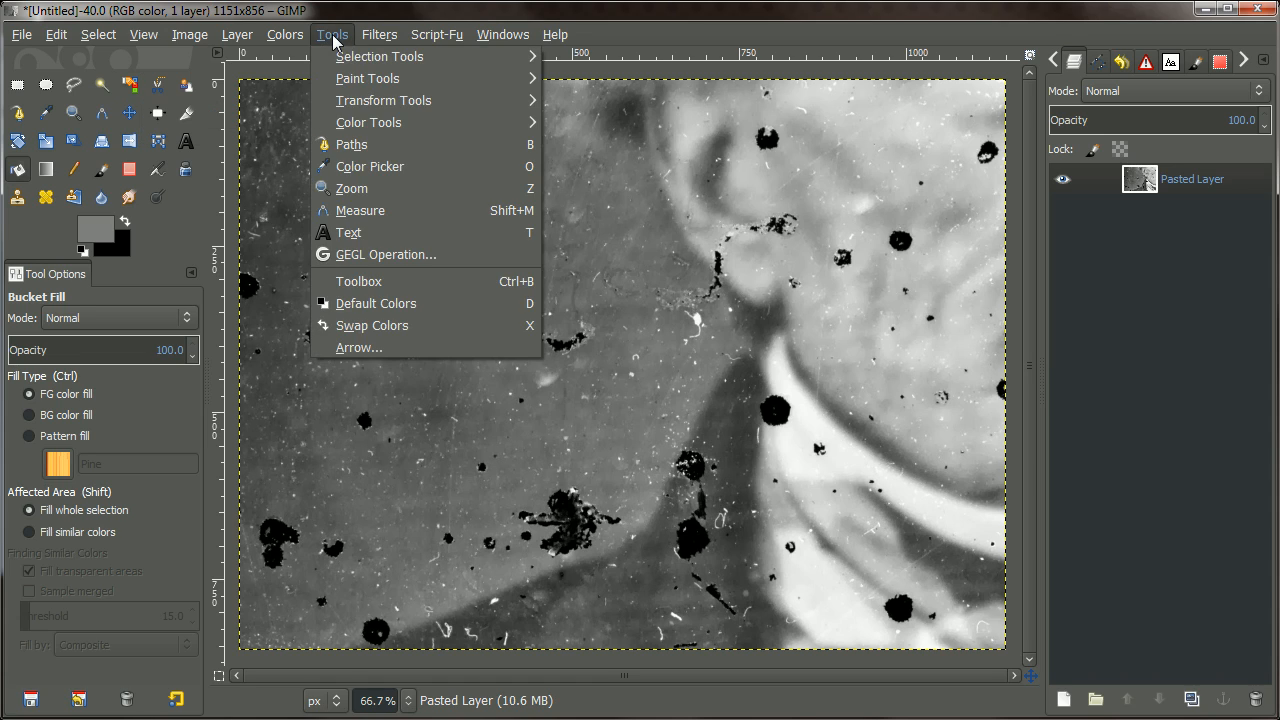
pyautogui.moveTo(345, 57)
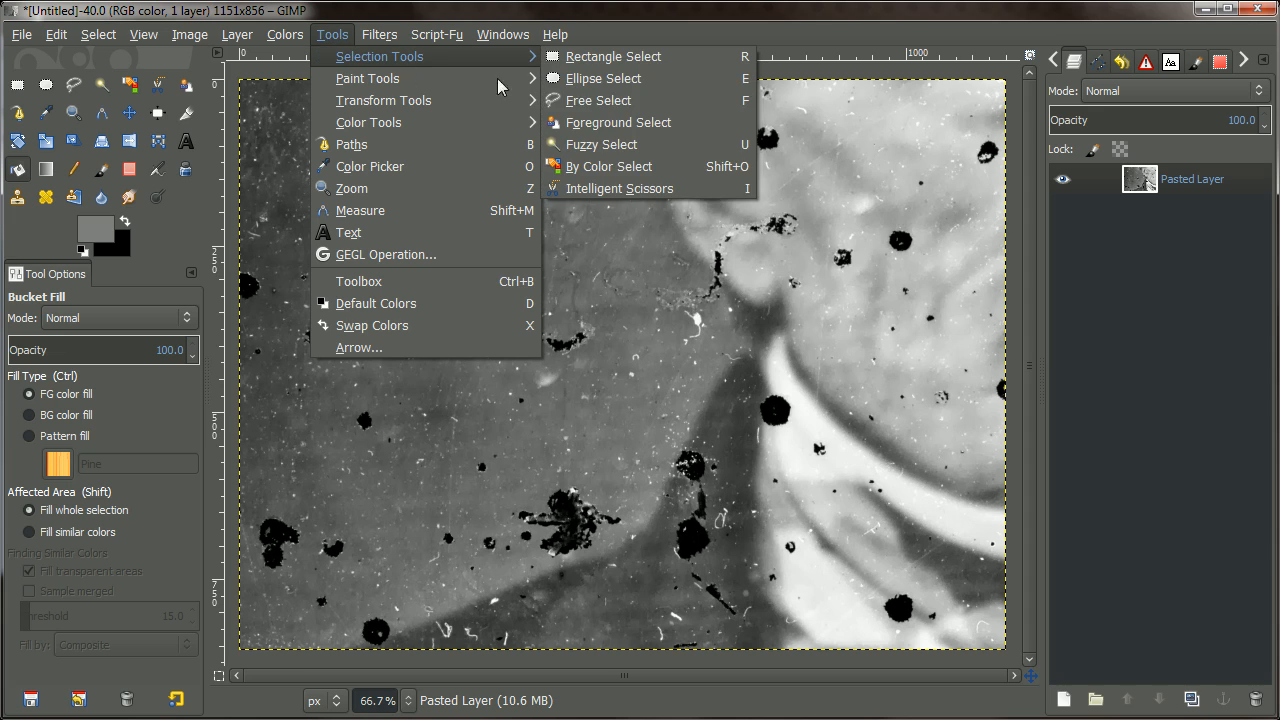
pyautogui.click(640, 170)
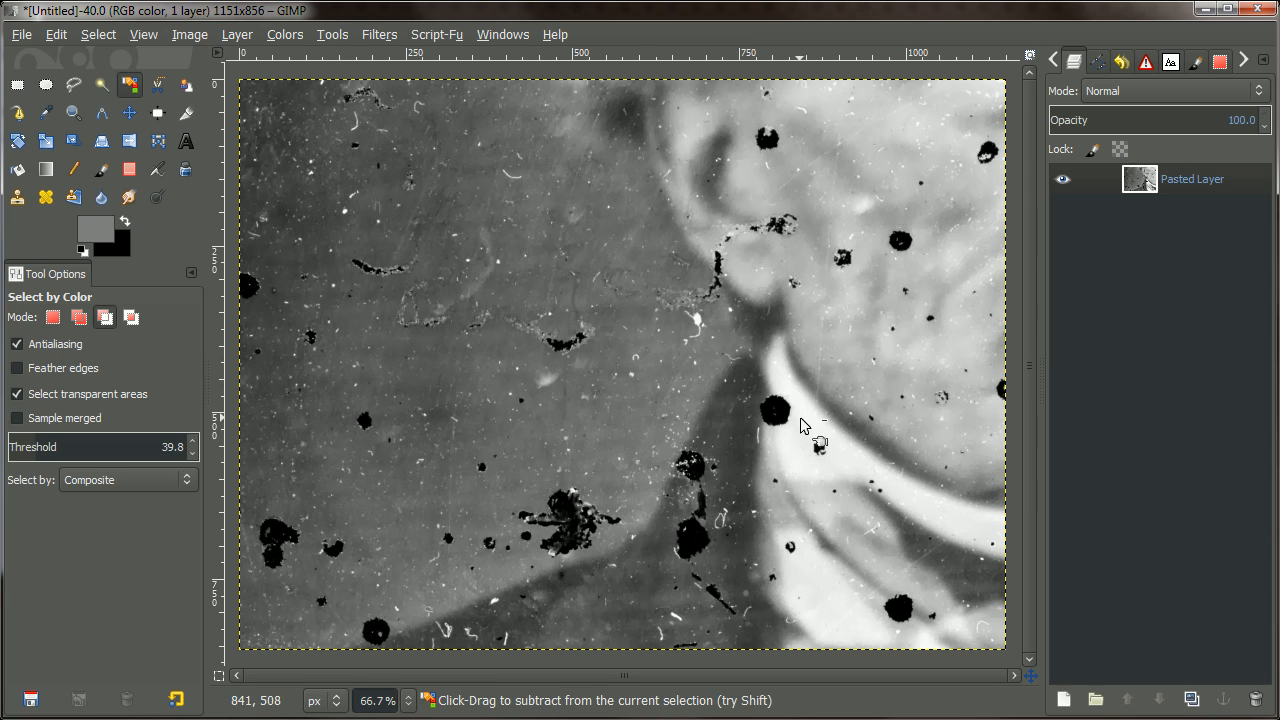
# Select the black blob and similar dark specks at threshold 39.8, then check the selection.
pyautogui.keyDown('ctrl'); pyautogui.scroll(4, 806, 429); pyautogui.keyUp('ctrl')
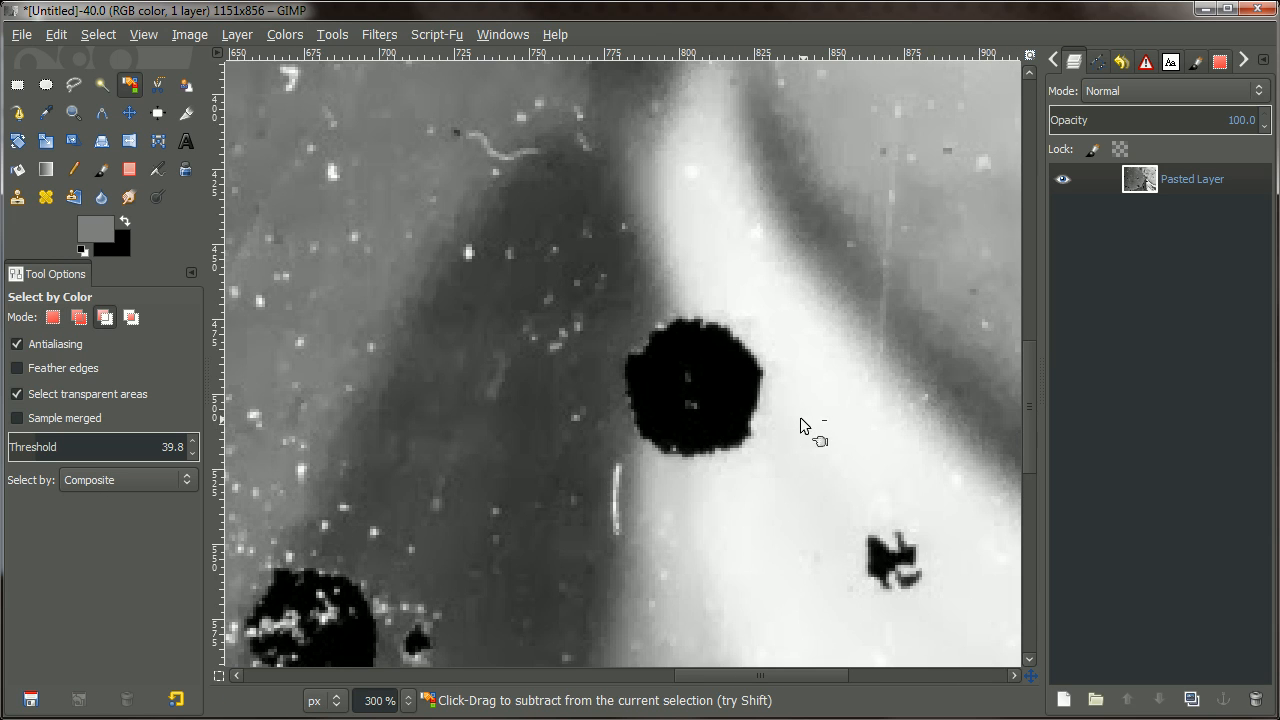
pyautogui.click(712, 371)
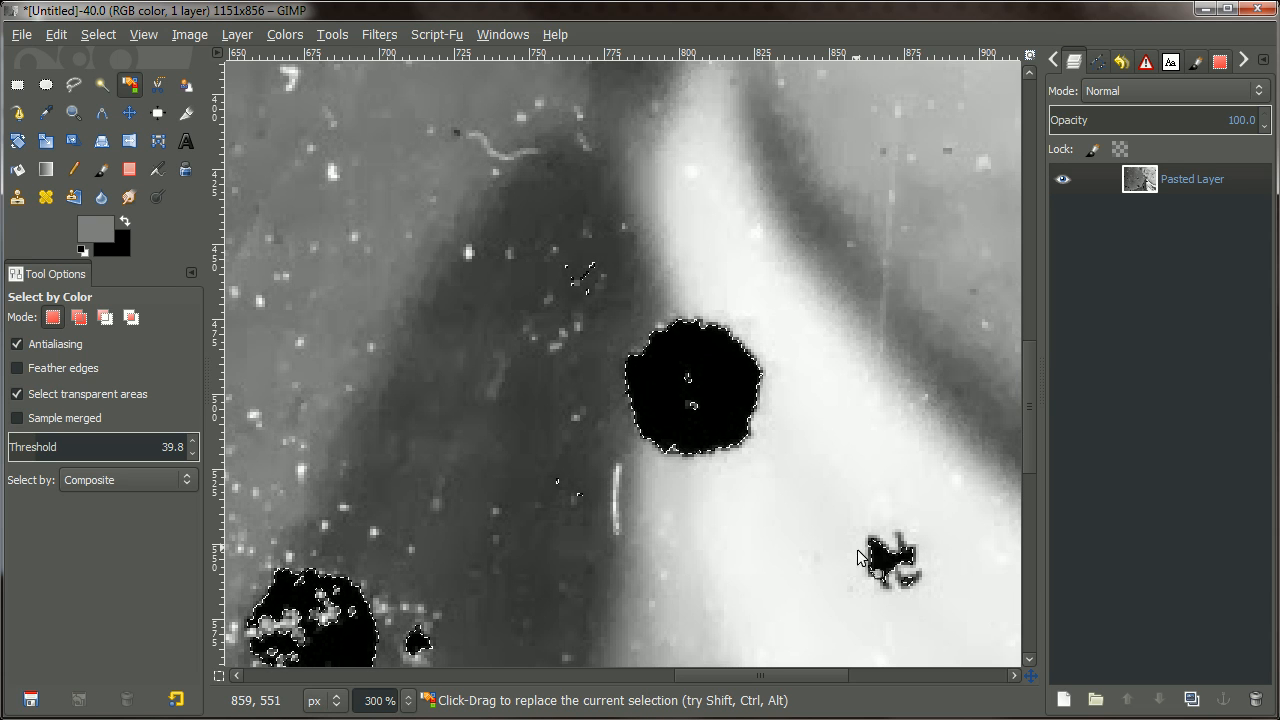
pyautogui.keyDown('ctrl'); pyautogui.scroll(-3, 680, 340); pyautogui.keyUp('ctrl')
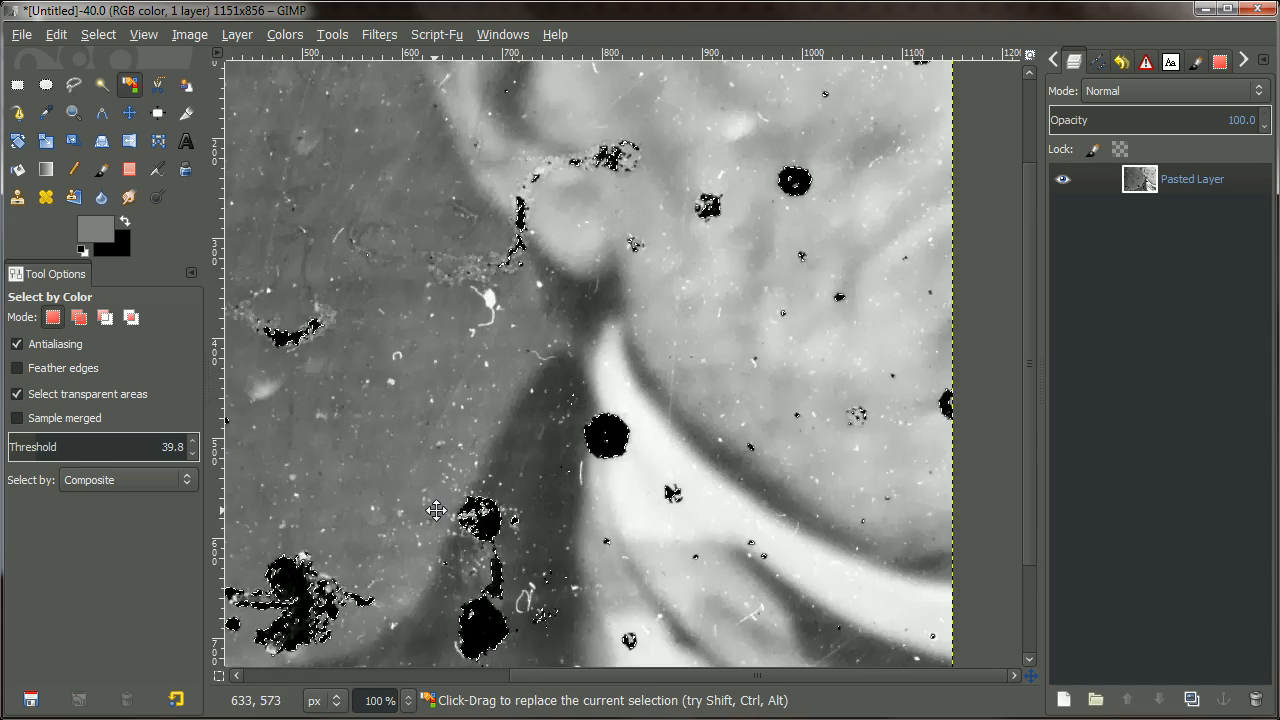
pyautogui.keyDown('ctrl'); pyautogui.scroll(-1, 436, 511); pyautogui.keyUp('ctrl')
pyautogui.keyDown('ctrl'); pyautogui.scroll(3, 533, 519); pyautogui.keyUp('ctrl')
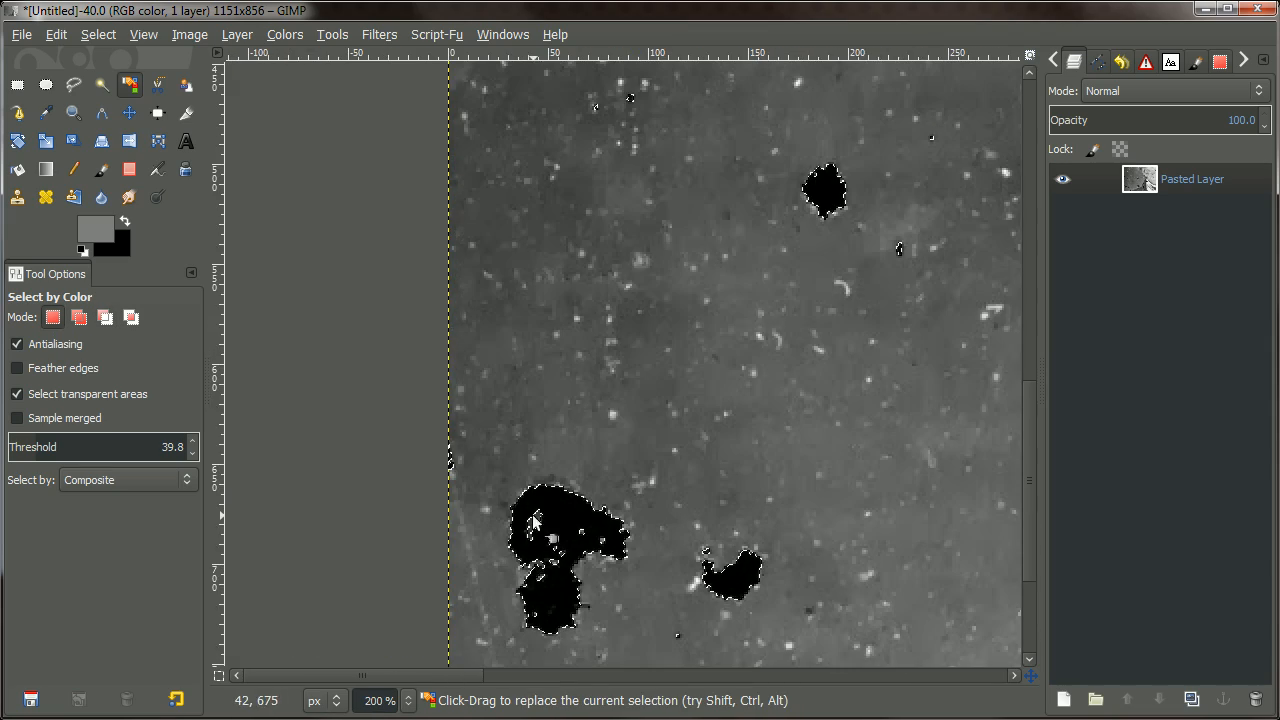
pyautogui.keyDown('ctrl'); pyautogui.scroll(-3, 754, 500); pyautogui.keyUp('ctrl')
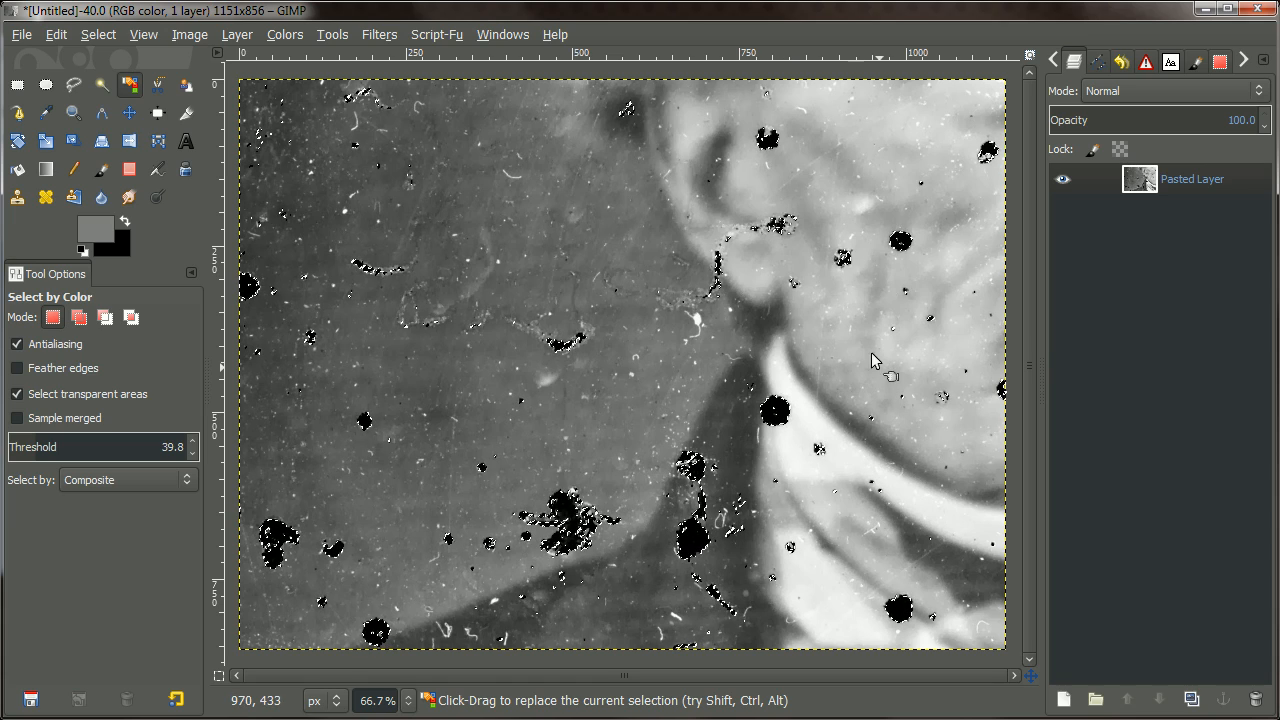
pyautogui.moveTo(783, 444); pyautogui.dragTo(718, 432)
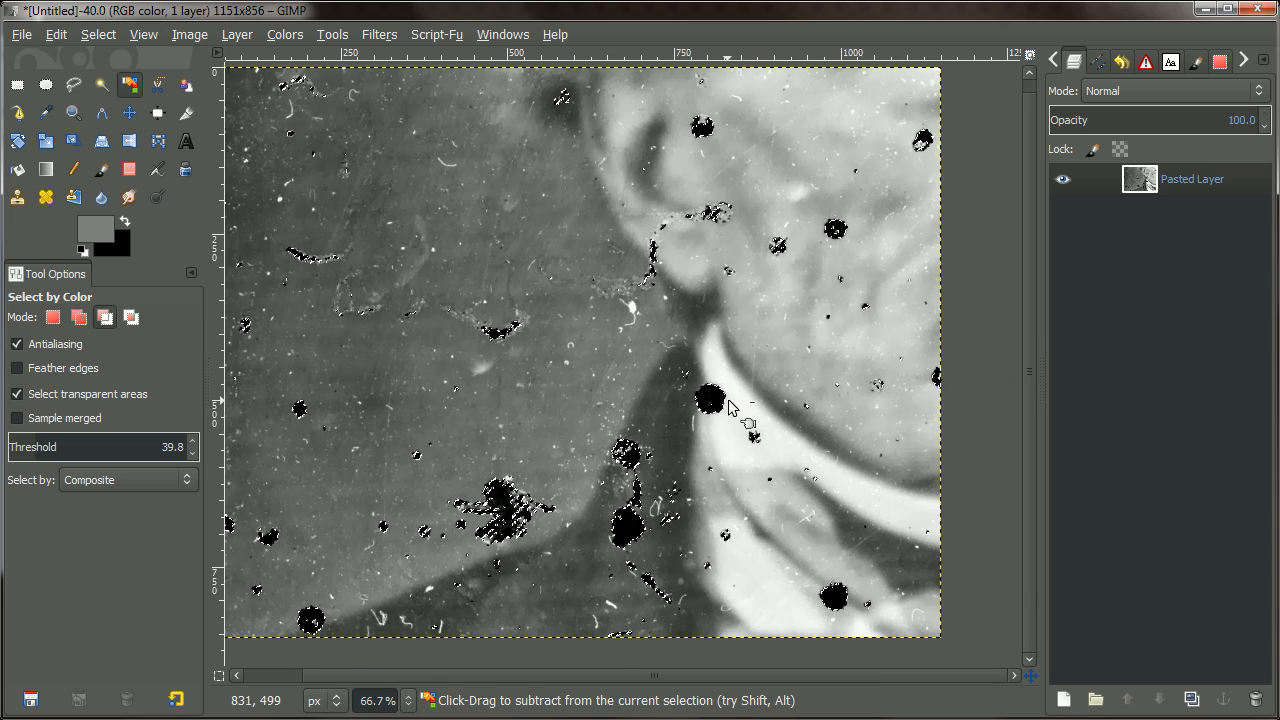
pyautogui.scroll(3, 729, 408)
pyautogui.scroll(-2, 700, 420)
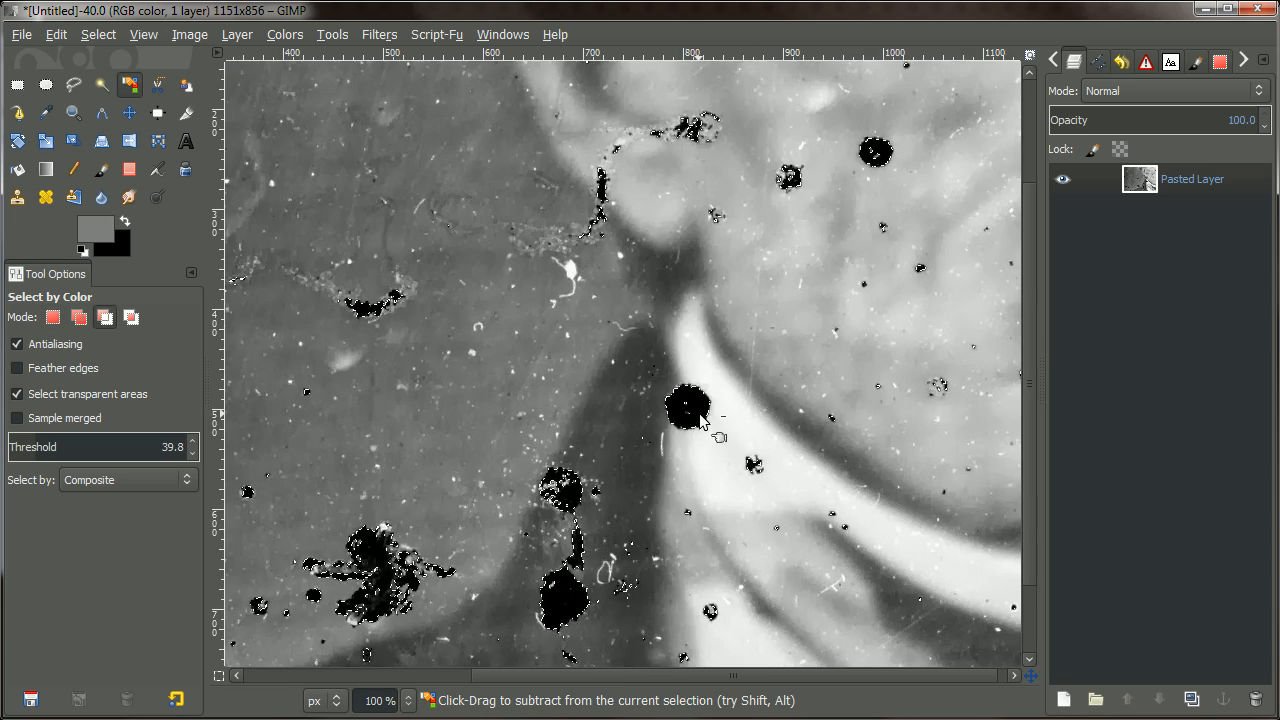
# Grow the dark-speck selection by 5 px and inspect the enlarged selection up close.
pyautogui.click(98, 34)
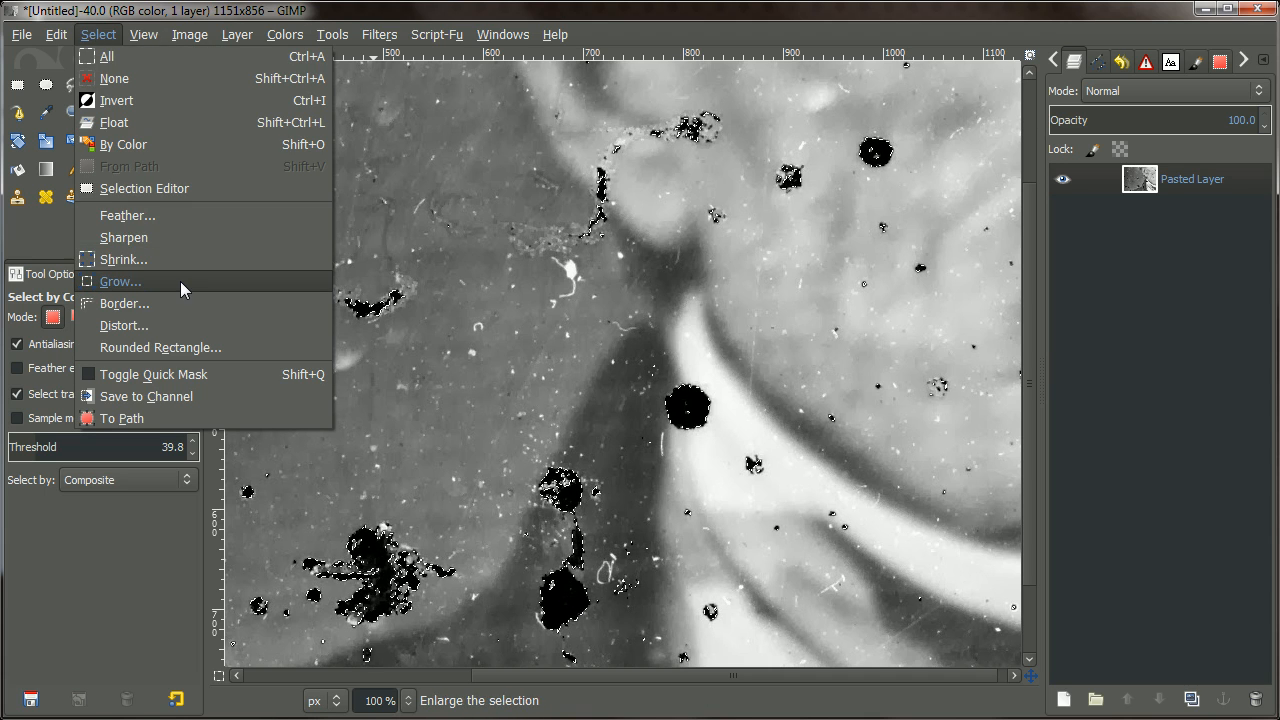
pyautogui.click(180, 281)
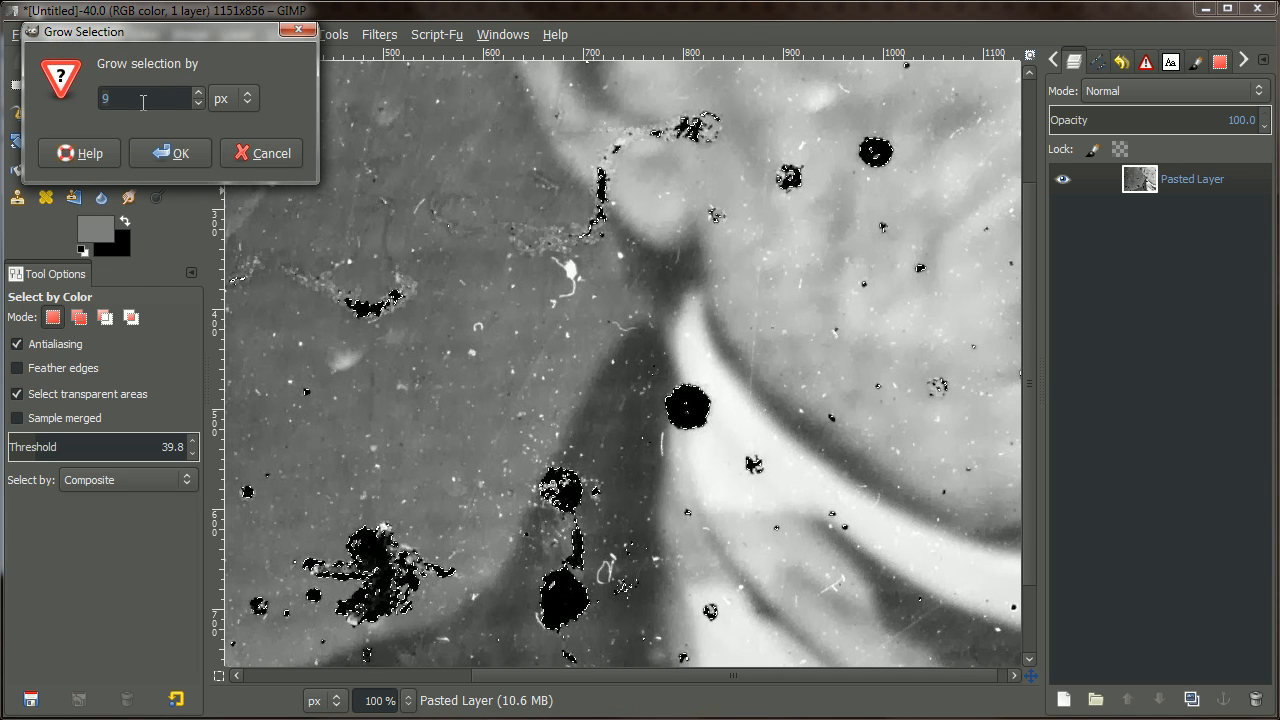
pyautogui.write('5')
pyautogui.click(185, 155)
pyautogui.scroll(3, 702, 366)
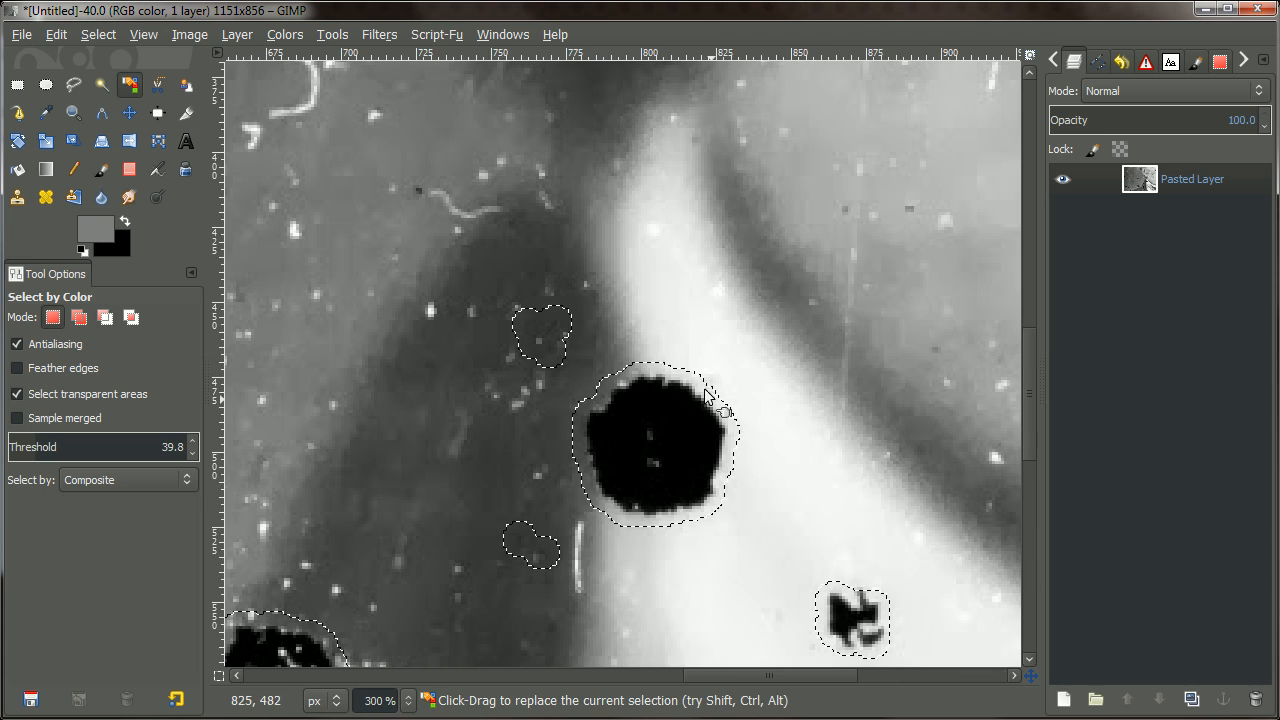
pyautogui.press('ctrl')
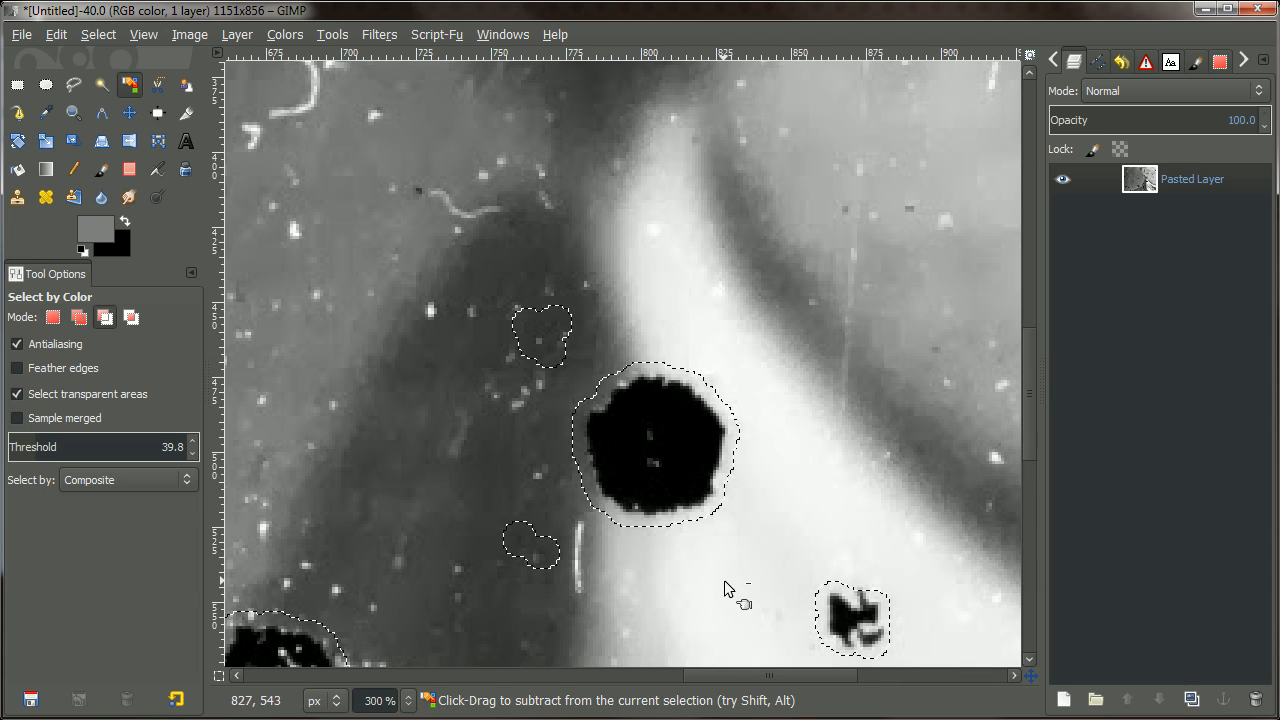
pyautogui.scroll(-2, 724, 581)
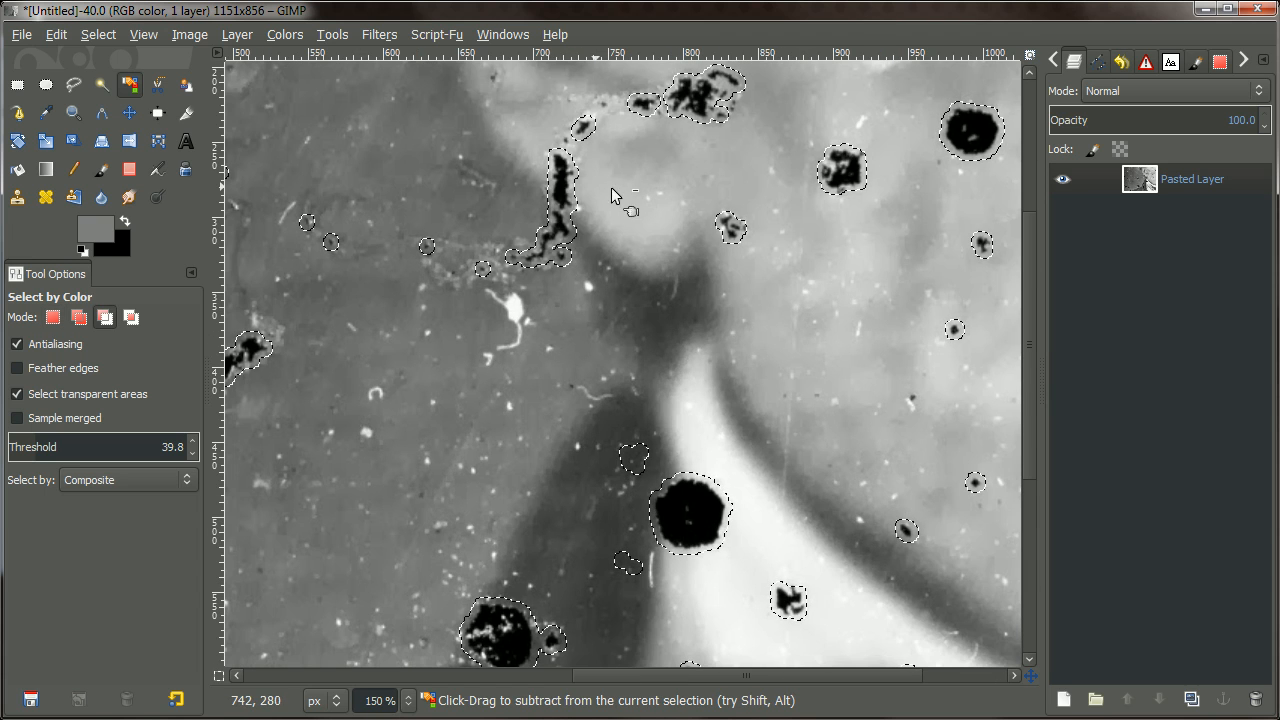
pyautogui.moveTo(992, 151); pyautogui.dragTo(770, 291)
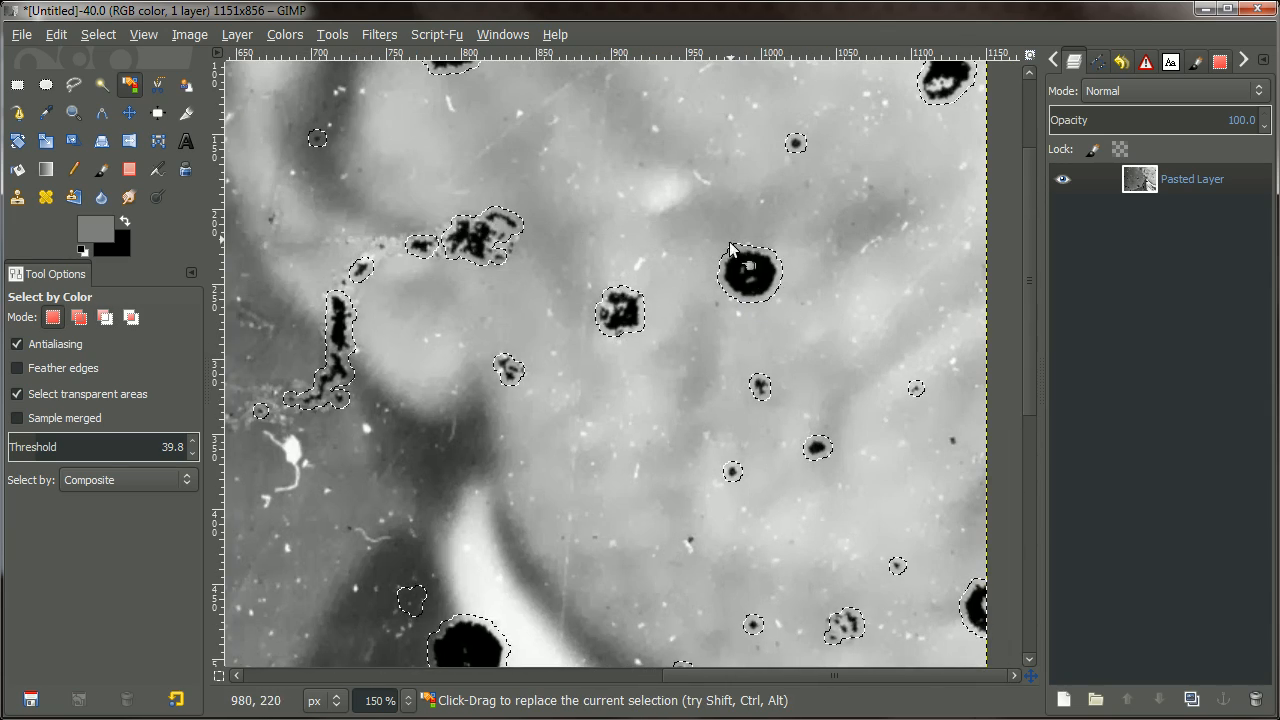
pyautogui.scroll(-3, 730, 248)
pyautogui.scroll(1, 533, 195)
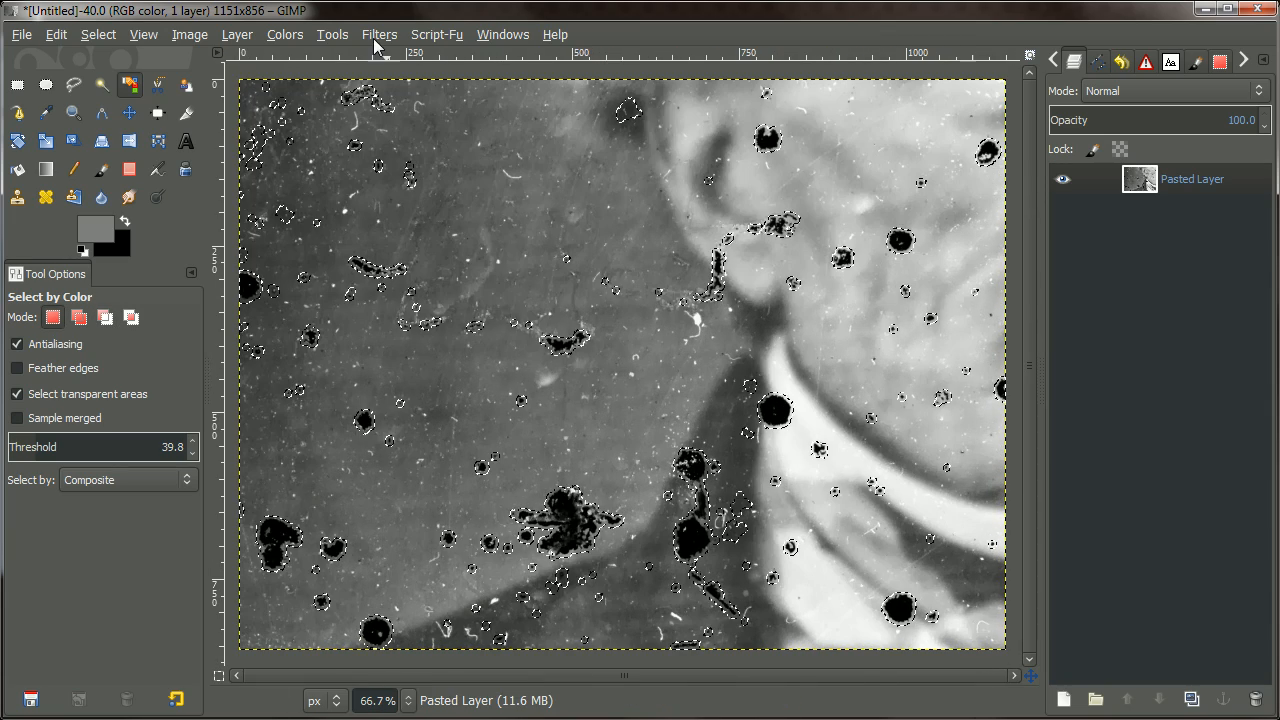
# Run Heal selection with 20 px context, sampled all around in random order.
pyautogui.click(379, 34)
pyautogui.moveTo(469, 172)
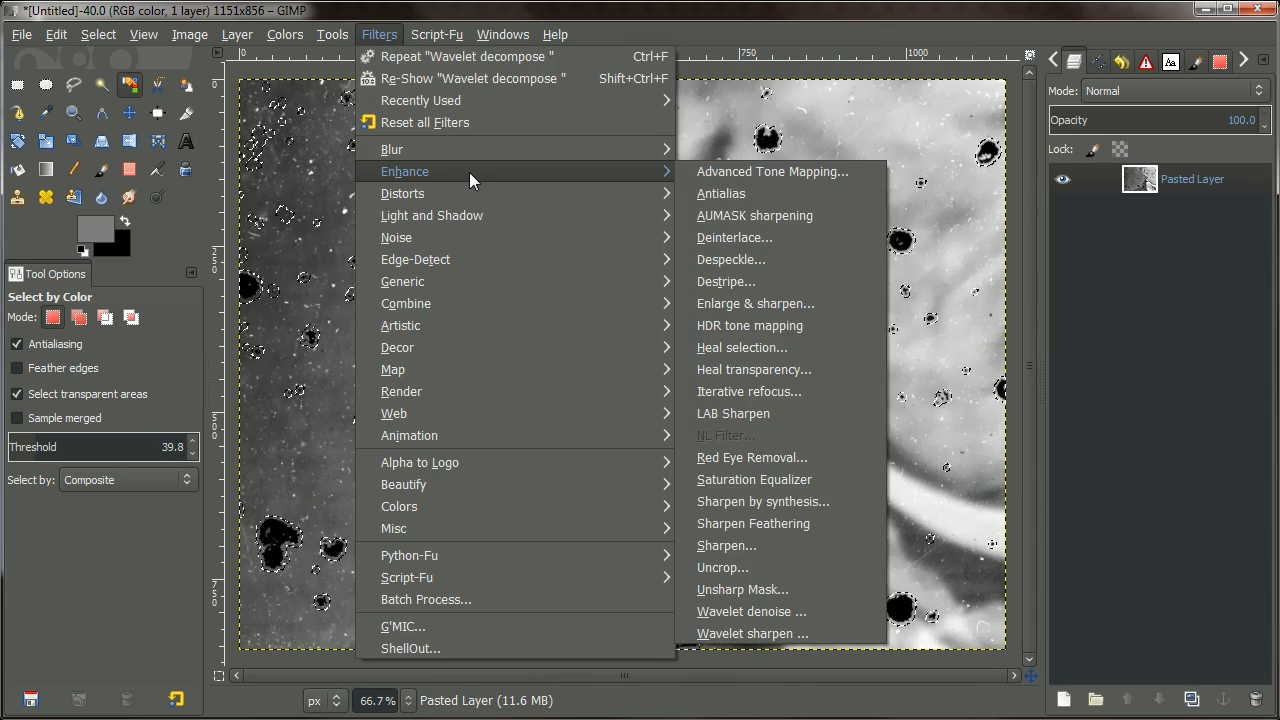
pyautogui.click(761, 349)
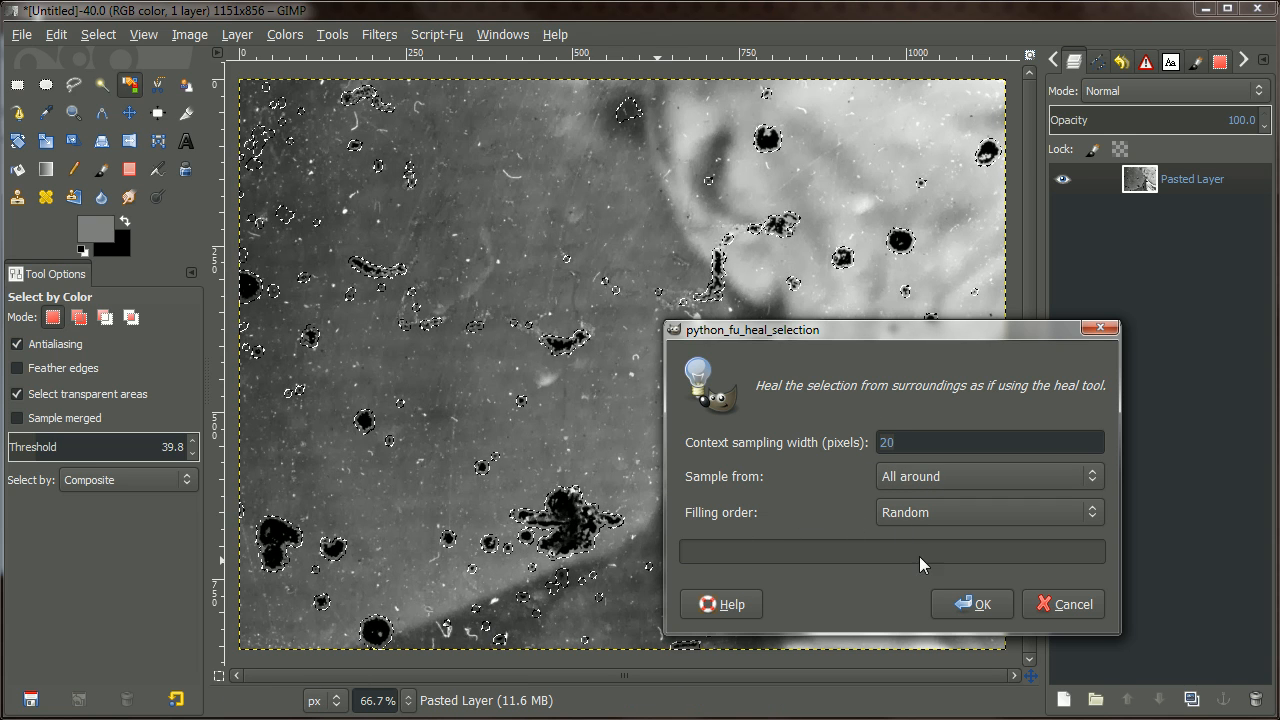
pyautogui.click(980, 608)
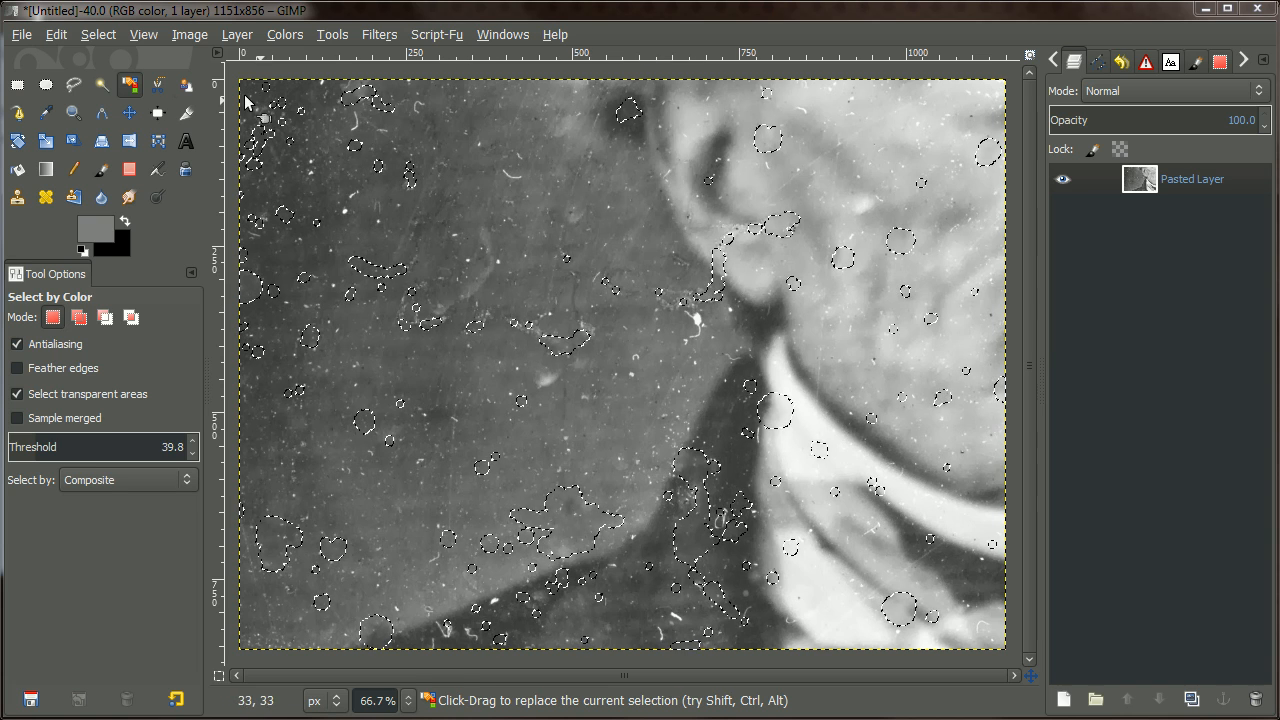
# Clear the selection and zoom out to the whole portrait.
pyautogui.click(101, 36)
pyautogui.click(112, 78)
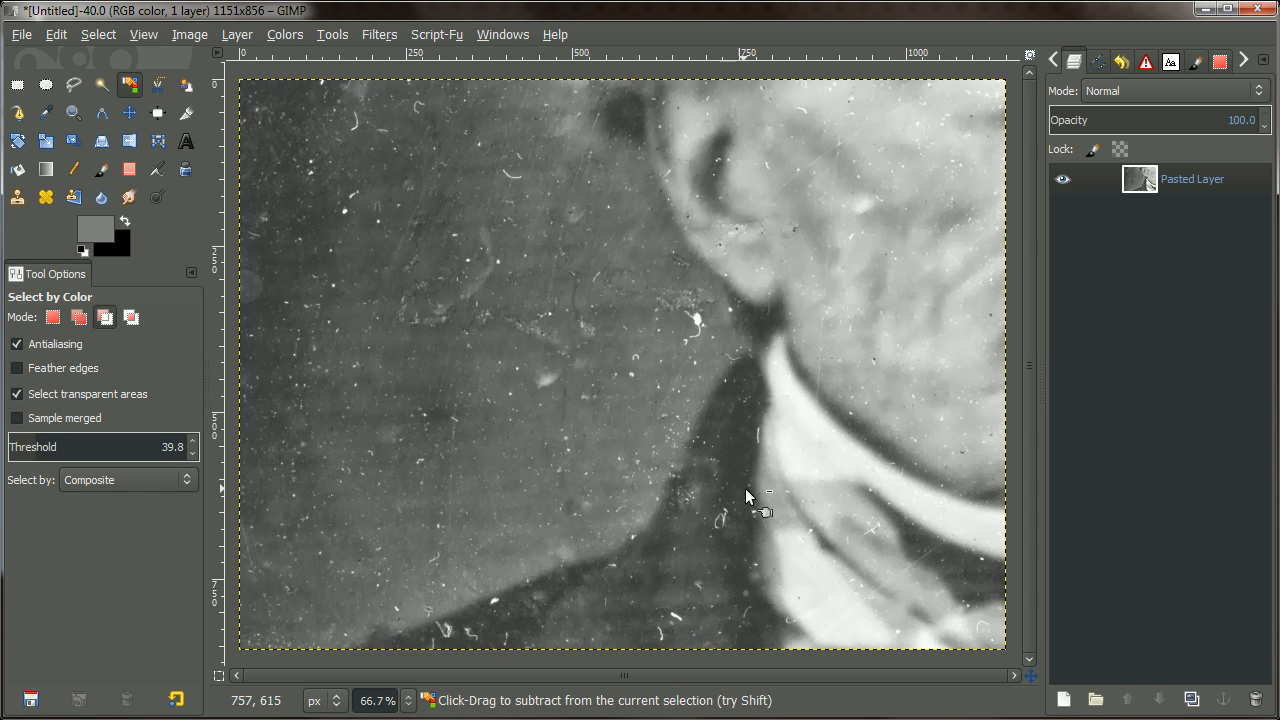
pyautogui.press('-')
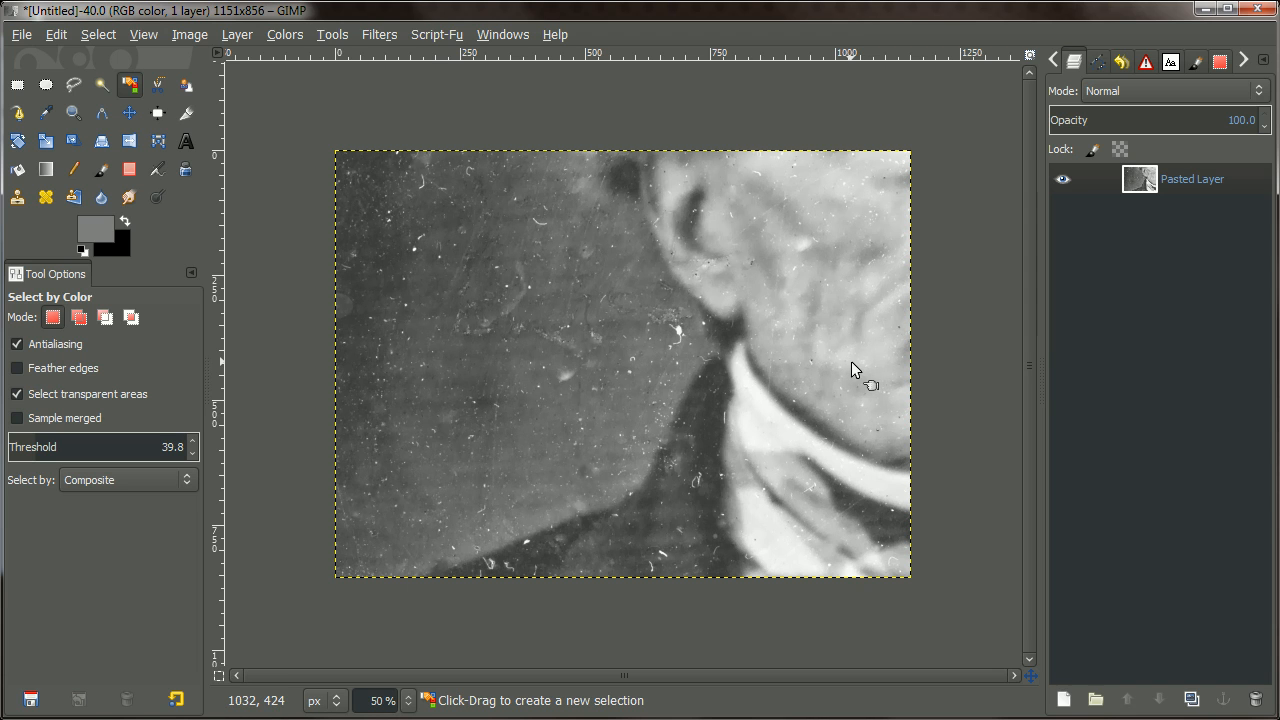
# Zoom in on the remaining white specks, then back out to the full image.
pyautogui.keyDown('ctrl'); pyautogui.scroll(5, 655, 324); pyautogui.keyUp('ctrl')
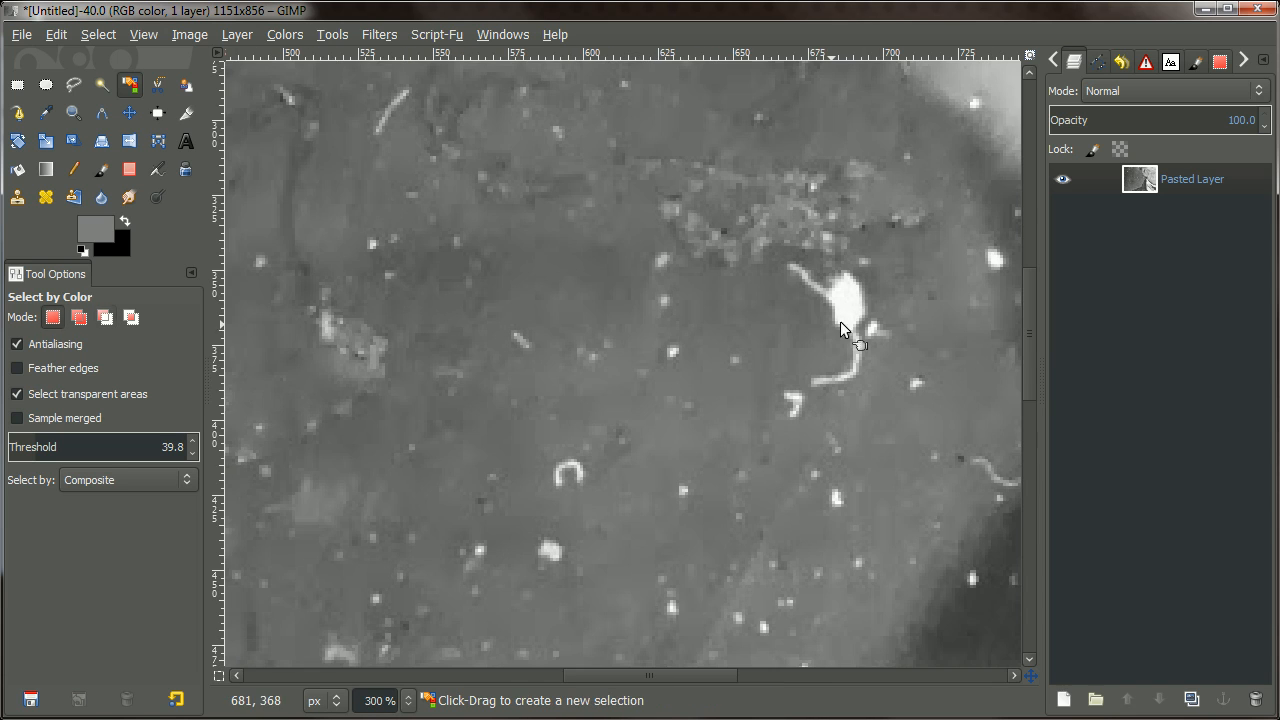
pyautogui.keyDown('ctrl'); pyautogui.scroll(-5, 848, 345); pyautogui.keyUp('ctrl')
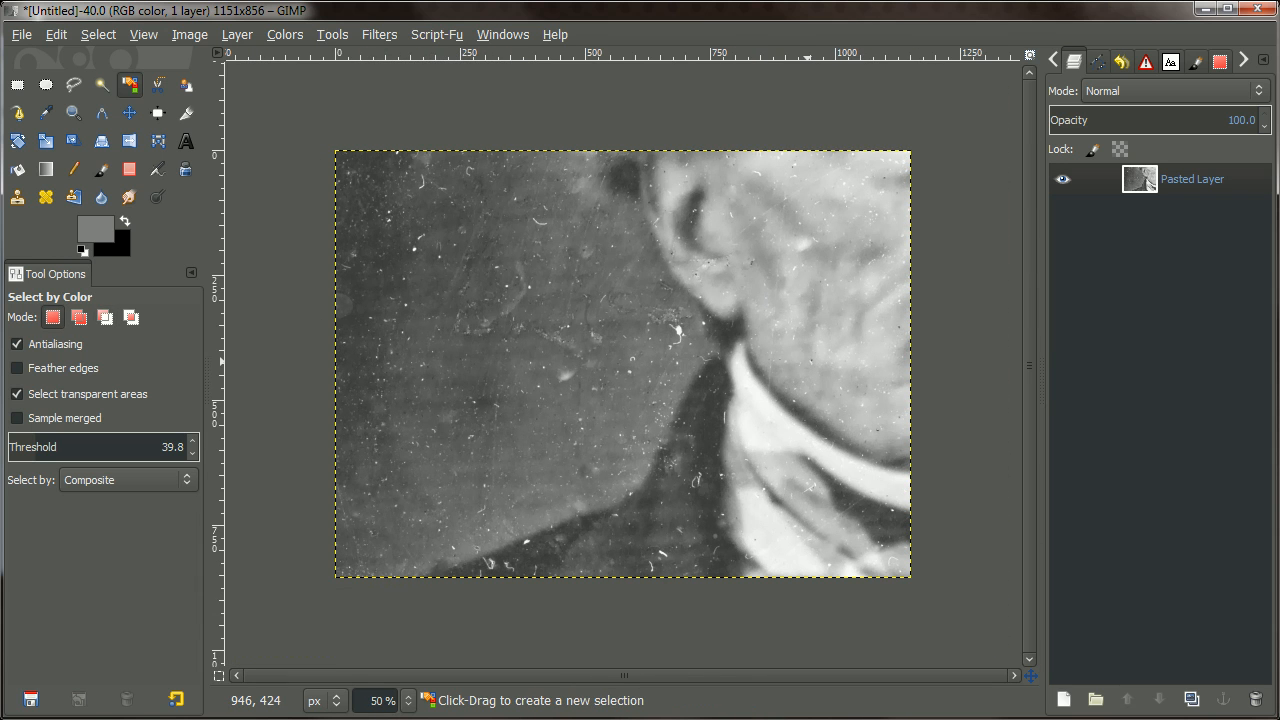
pyautogui.keyDown('ctrl'); pyautogui.scroll(2, 808, 407); pyautogui.keyUp('ctrl')
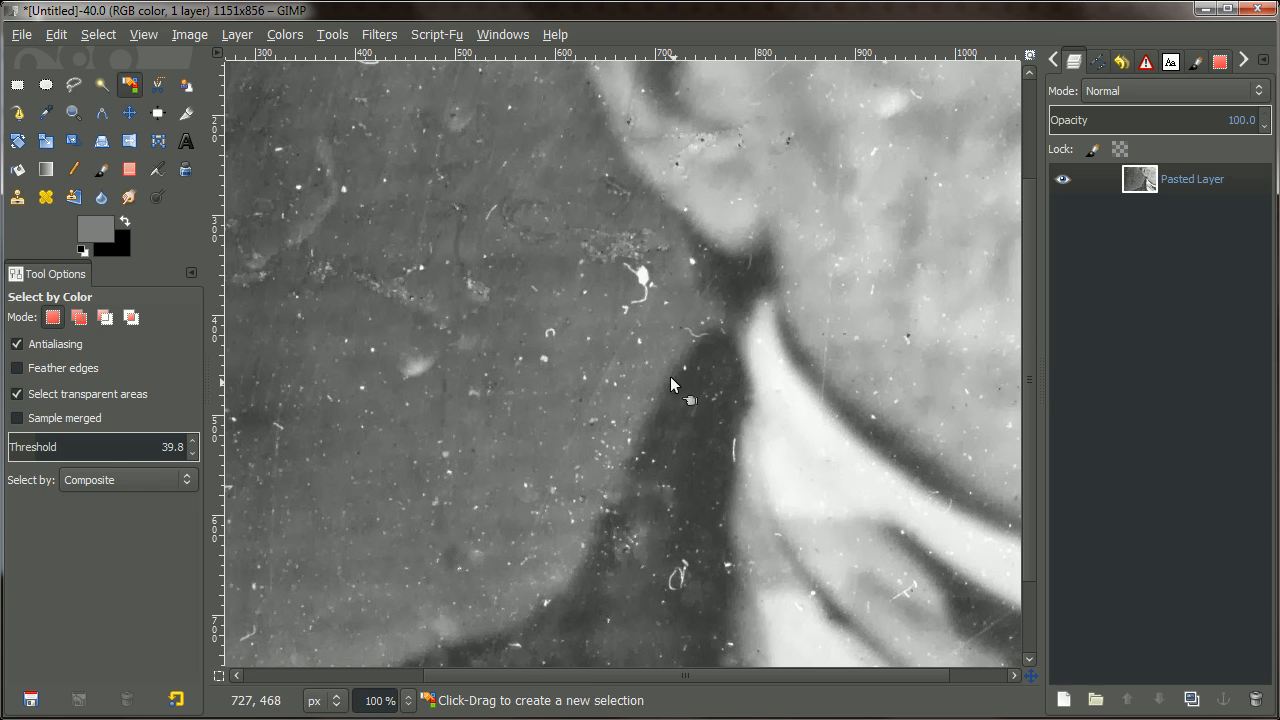
pyautogui.keyDown('ctrl'); pyautogui.scroll(1, 700, 330); pyautogui.keyUp('ctrl')
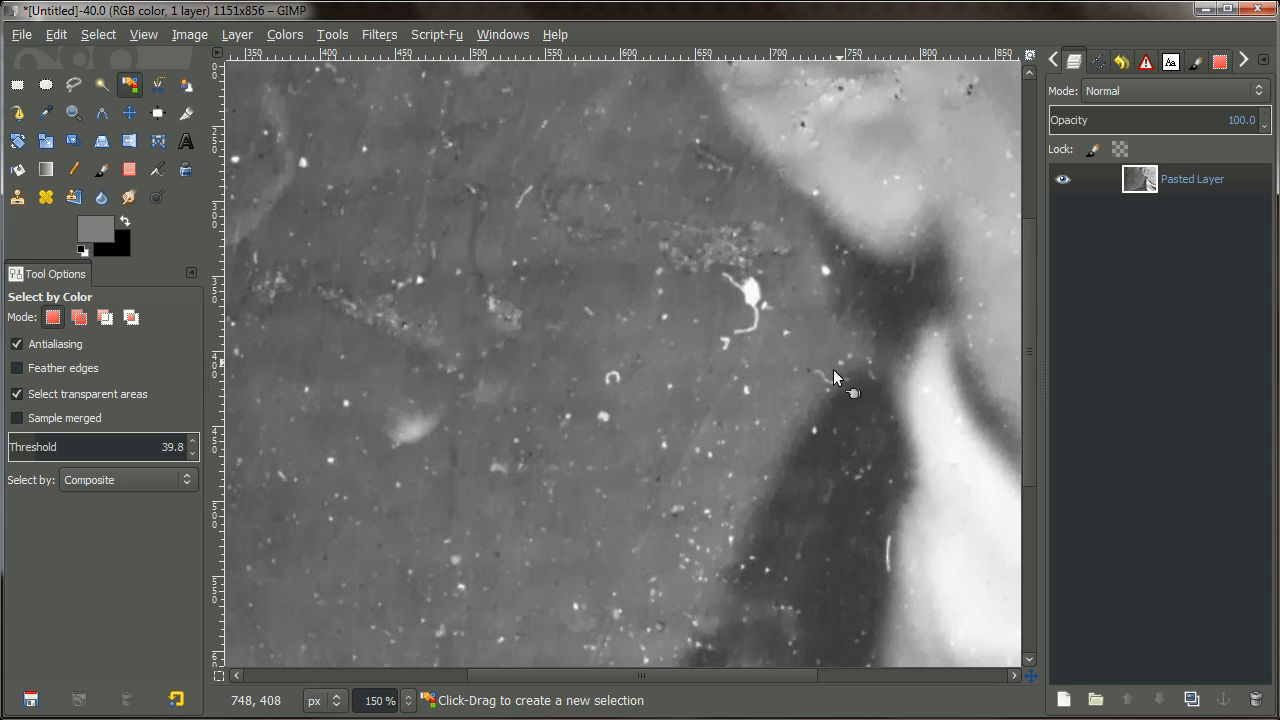
pyautogui.keyDown('ctrl'); pyautogui.scroll(1, 774, 305); pyautogui.keyUp('ctrl')
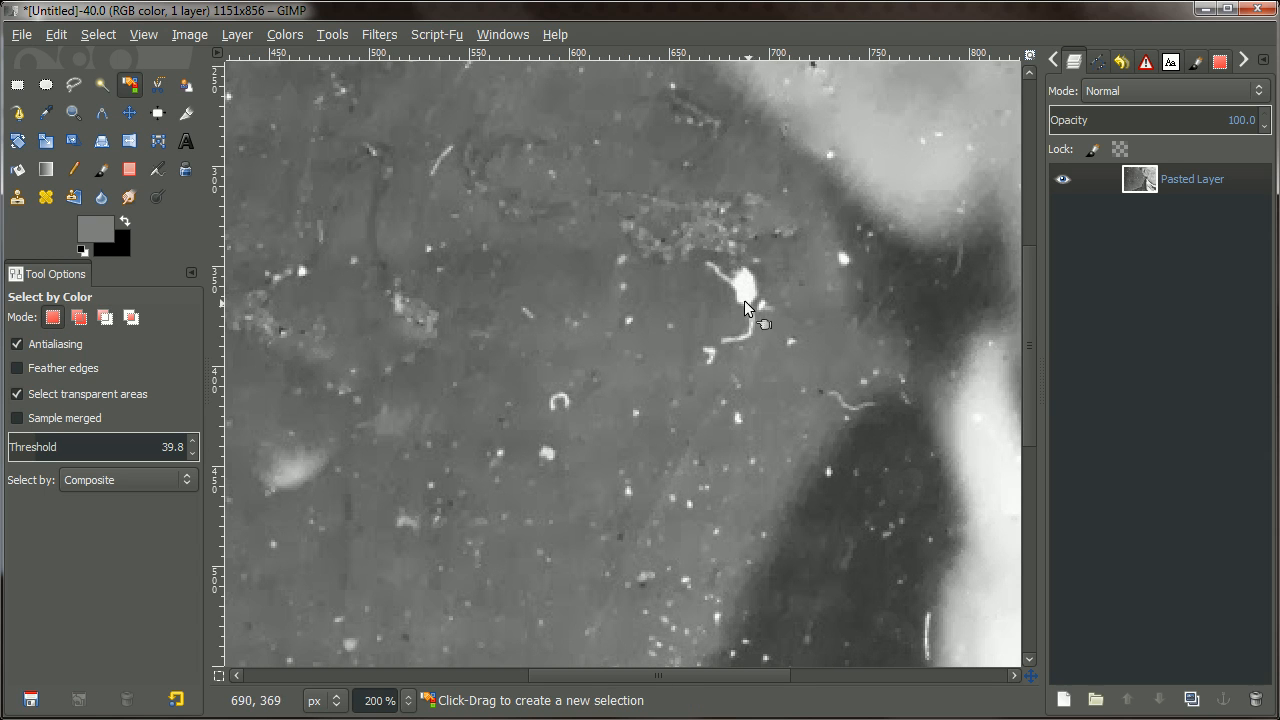
pyautogui.keyDown('ctrl'); pyautogui.scroll(-3, 862, 330); pyautogui.keyUp('ctrl')
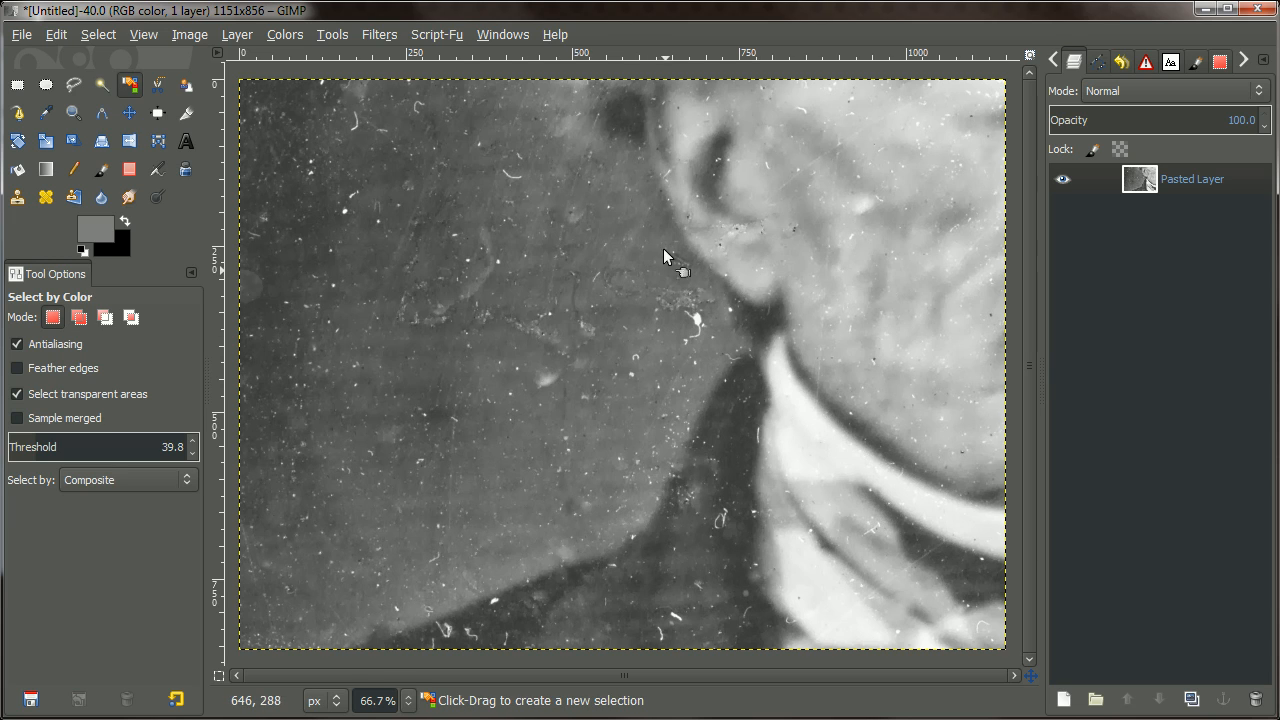
# Run Wavelet decompose with 5 detail scales plus a residual.
pyautogui.click(382, 37)
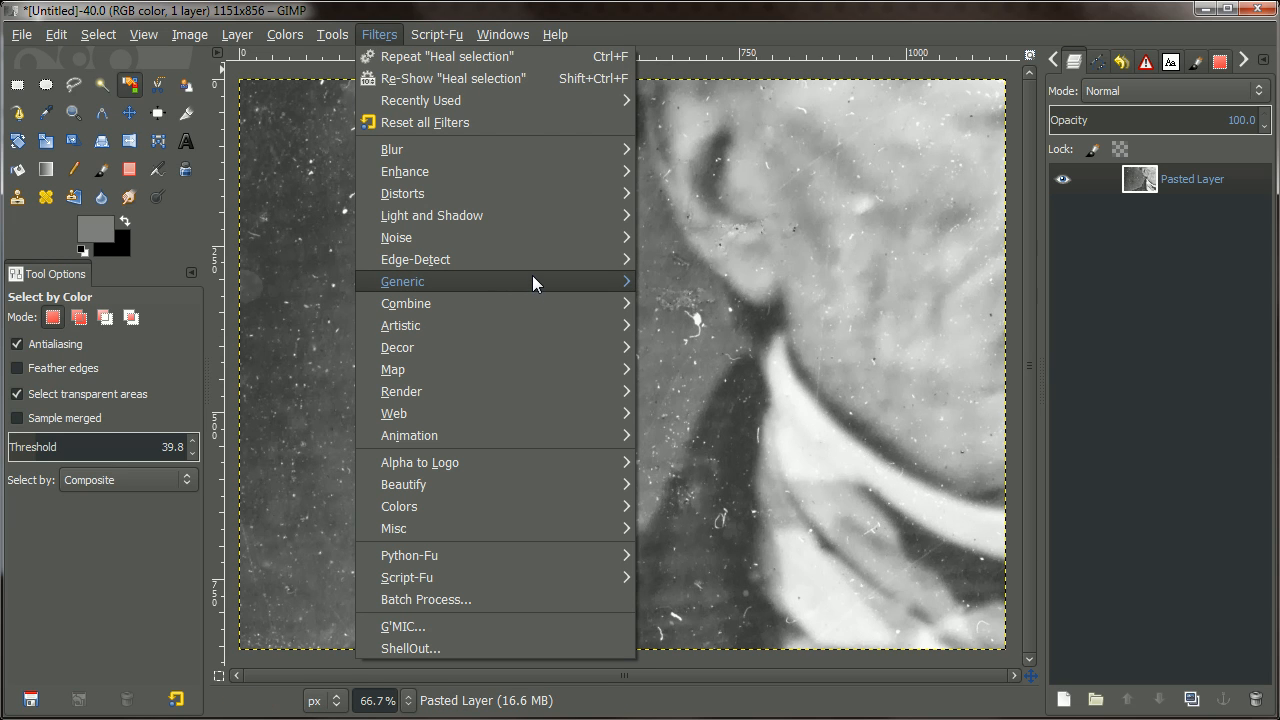
pyautogui.moveTo(533, 277)
pyautogui.click(760, 543)
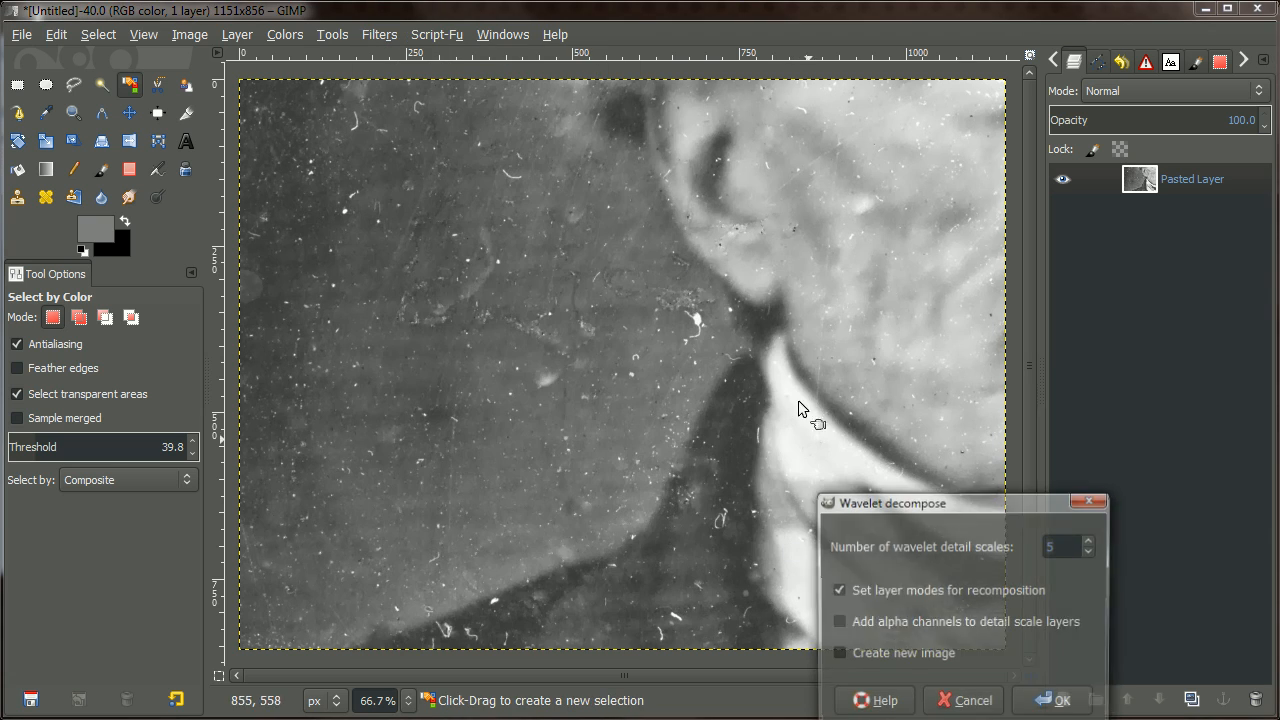
pyautogui.moveTo(931, 508); pyautogui.dragTo(640, 222)
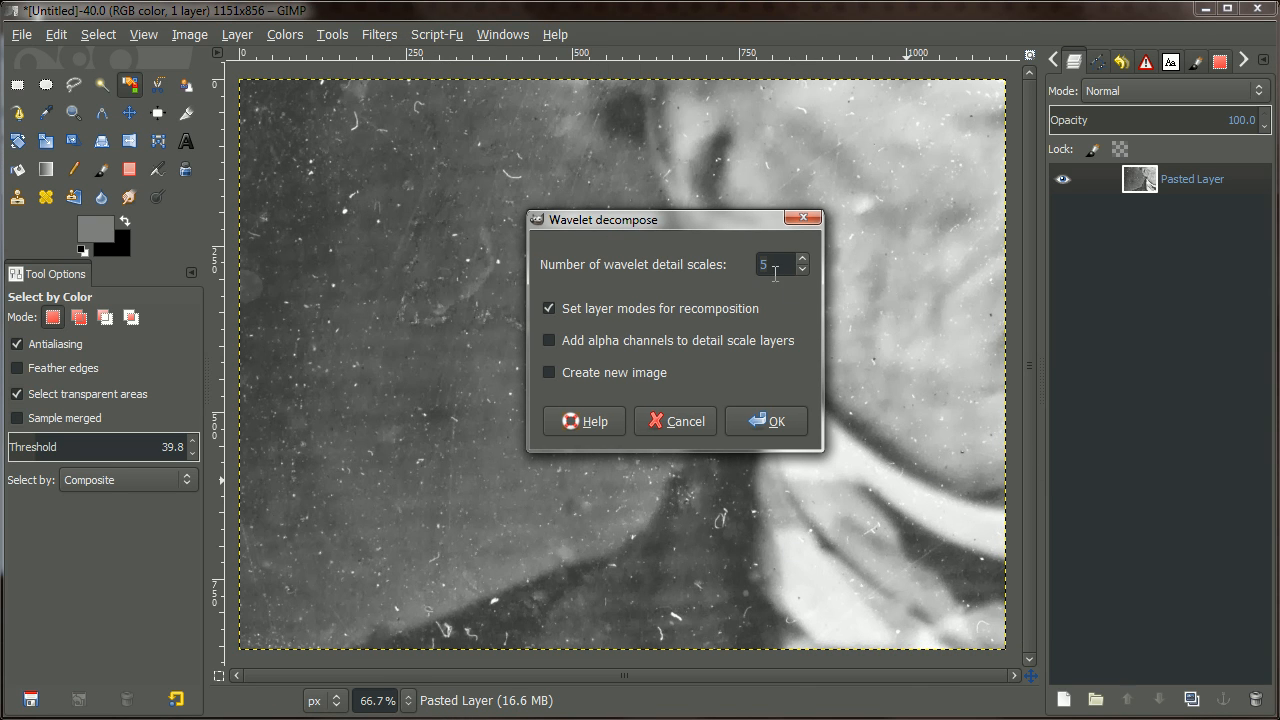
pyautogui.click(733, 418)
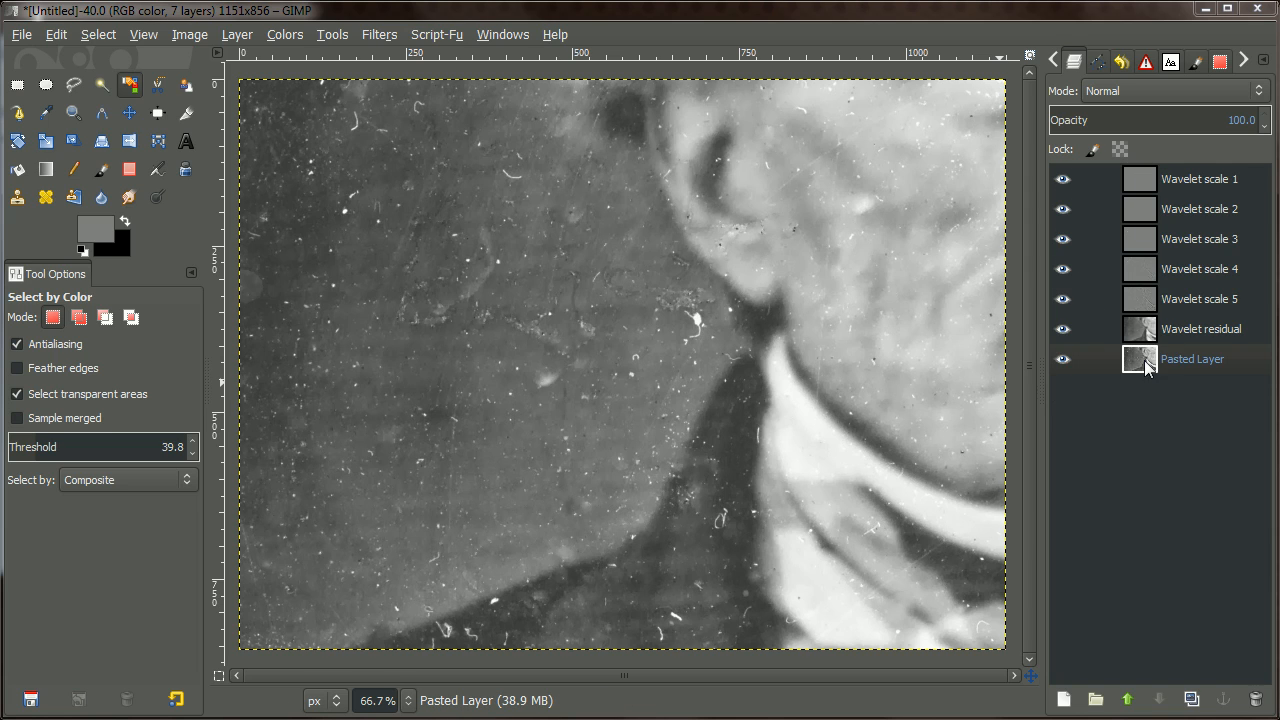
pyautogui.keyDown('shift'); pyautogui.click(1063, 180); pyautogui.keyUp('shift')
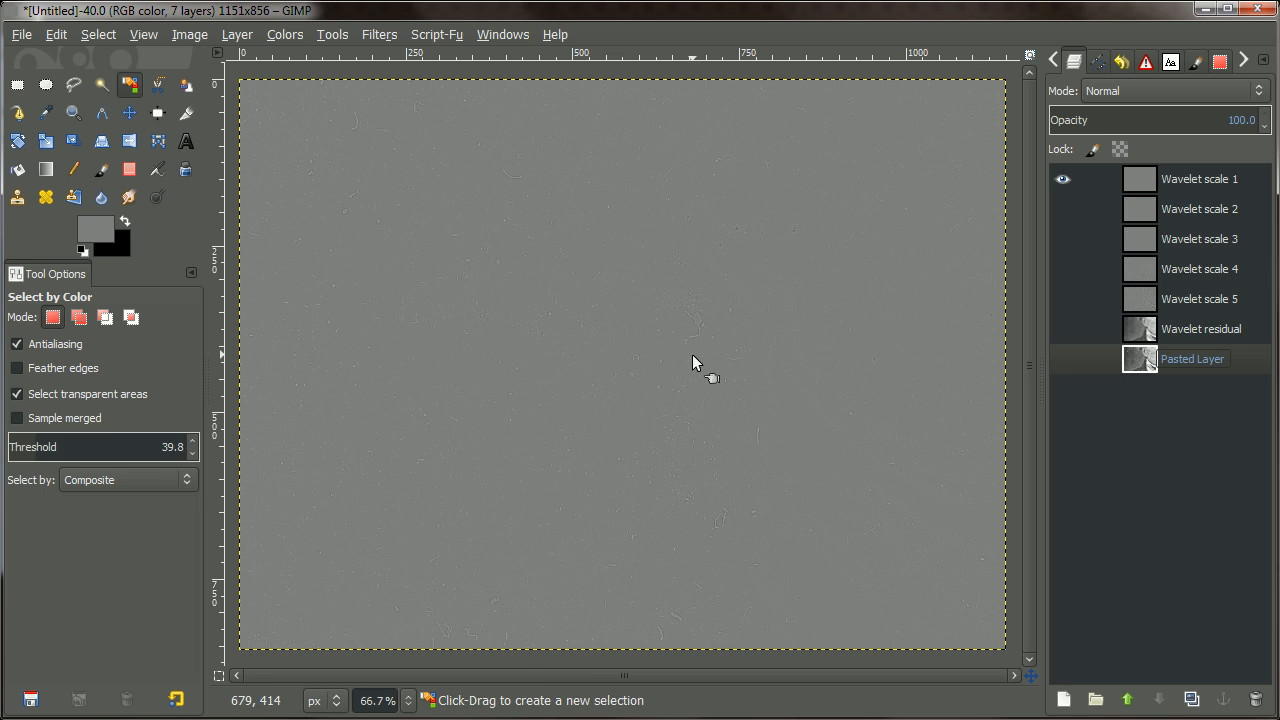
pyautogui.press('3')
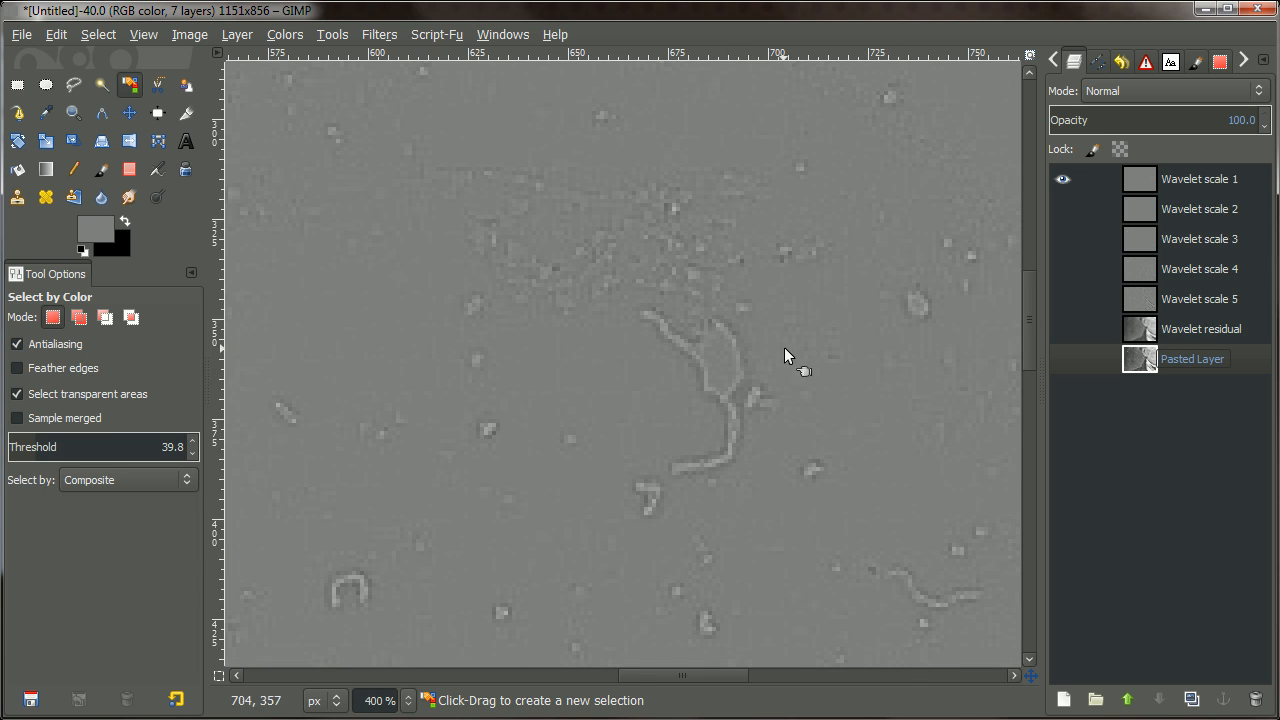
pyautogui.press('1')
pyautogui.press('-')
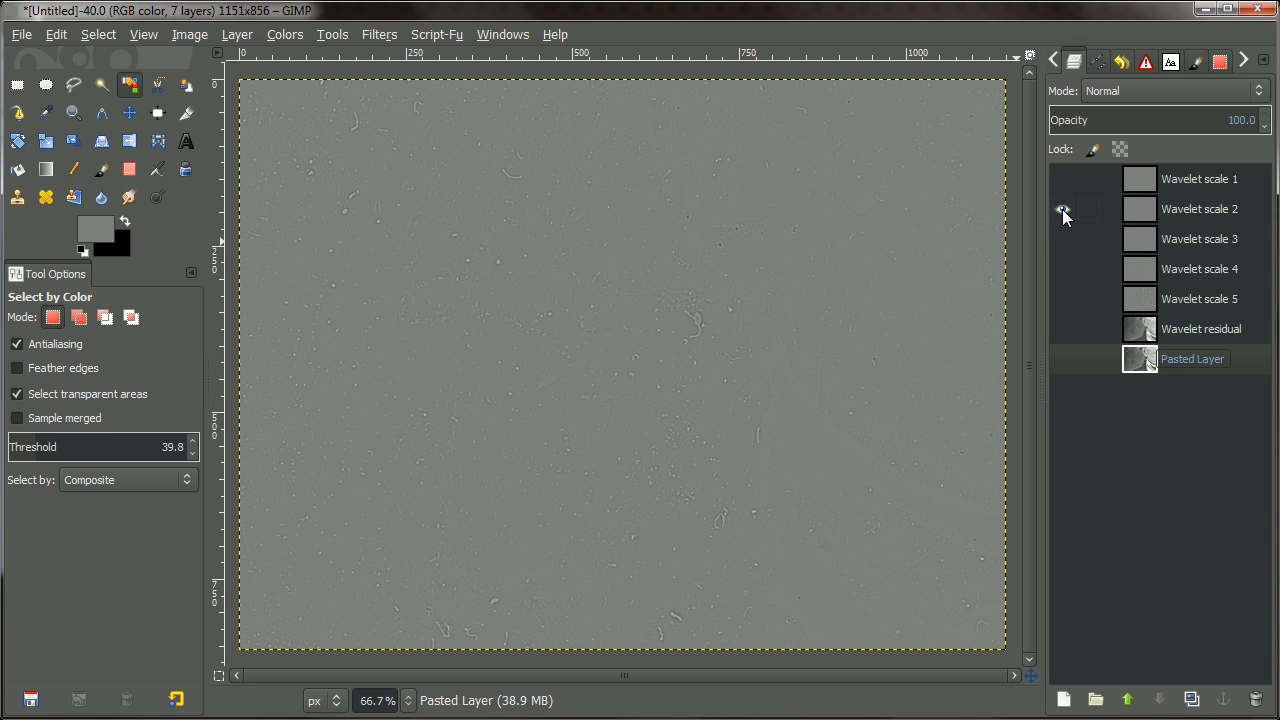
pyautogui.keyDown('shift'); pyautogui.click(1063, 269); pyautogui.keyUp('shift')
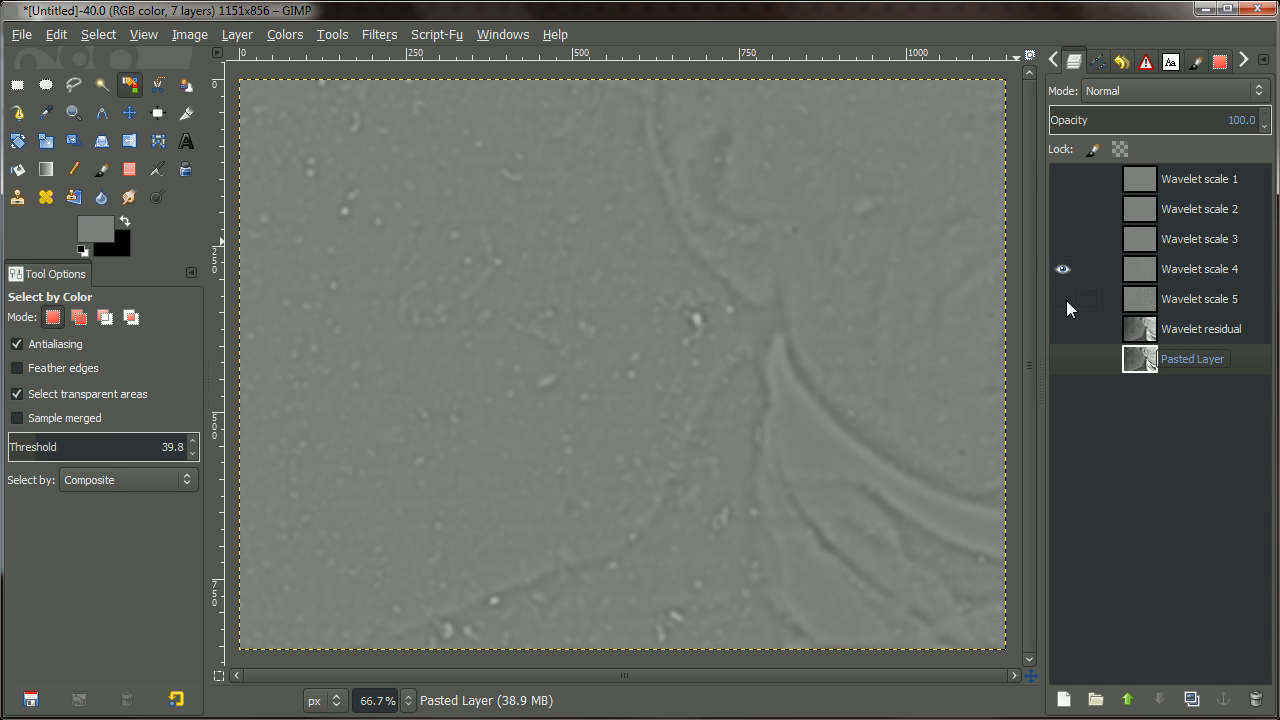
pyautogui.keyDown('shift'); pyautogui.click(1063, 299); pyautogui.keyUp('shift')
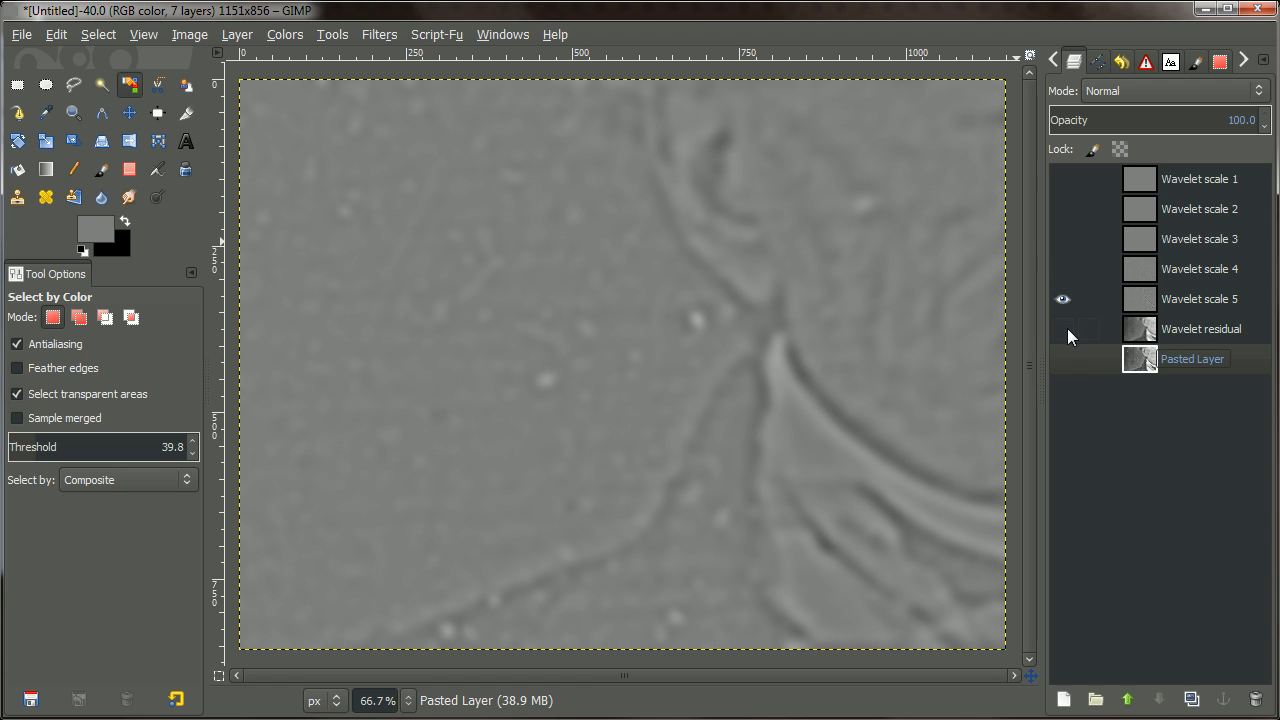
pyautogui.keyDown('shift'); pyautogui.click(1064, 329); pyautogui.keyUp('shift')
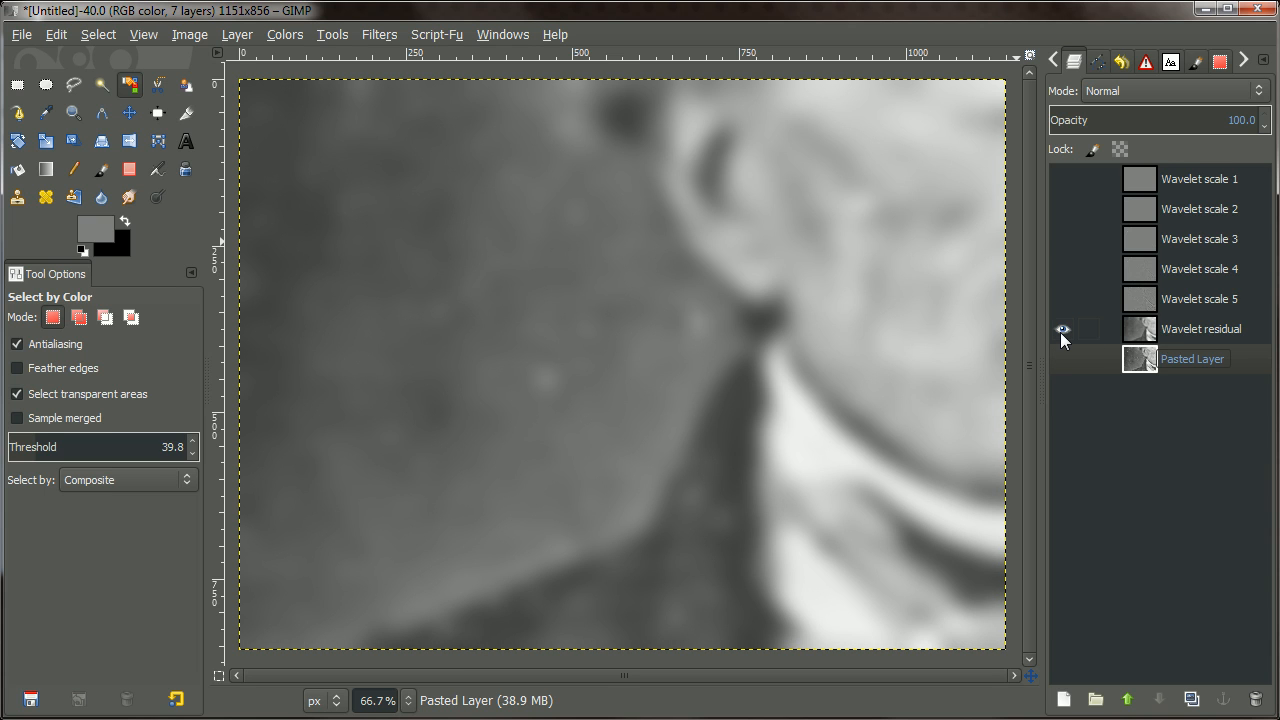
pyautogui.keyDown('shift'); pyautogui.click(1060, 332); pyautogui.keyUp('shift')
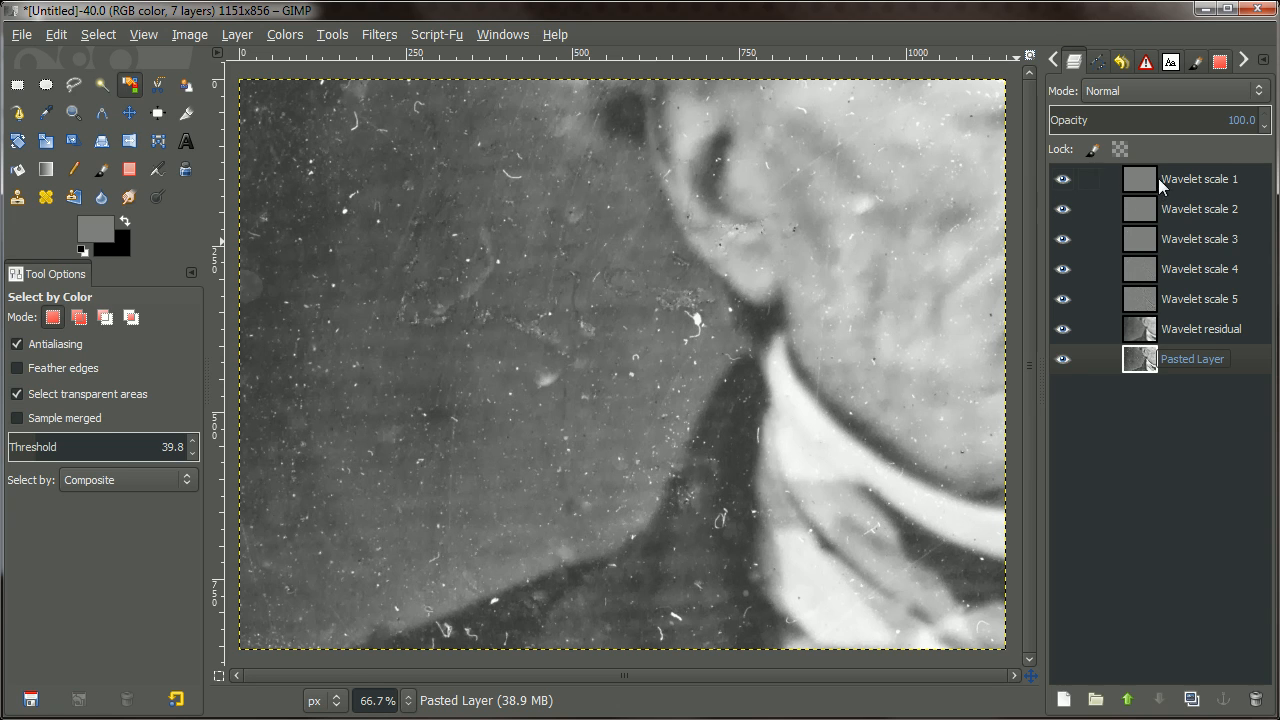
# Show only Wavelet scale 1 and duplicate that layer.
pyautogui.keyDown('shift'); pyautogui.click(1062, 180); pyautogui.keyUp('shift')
pyautogui.click(1125, 183)
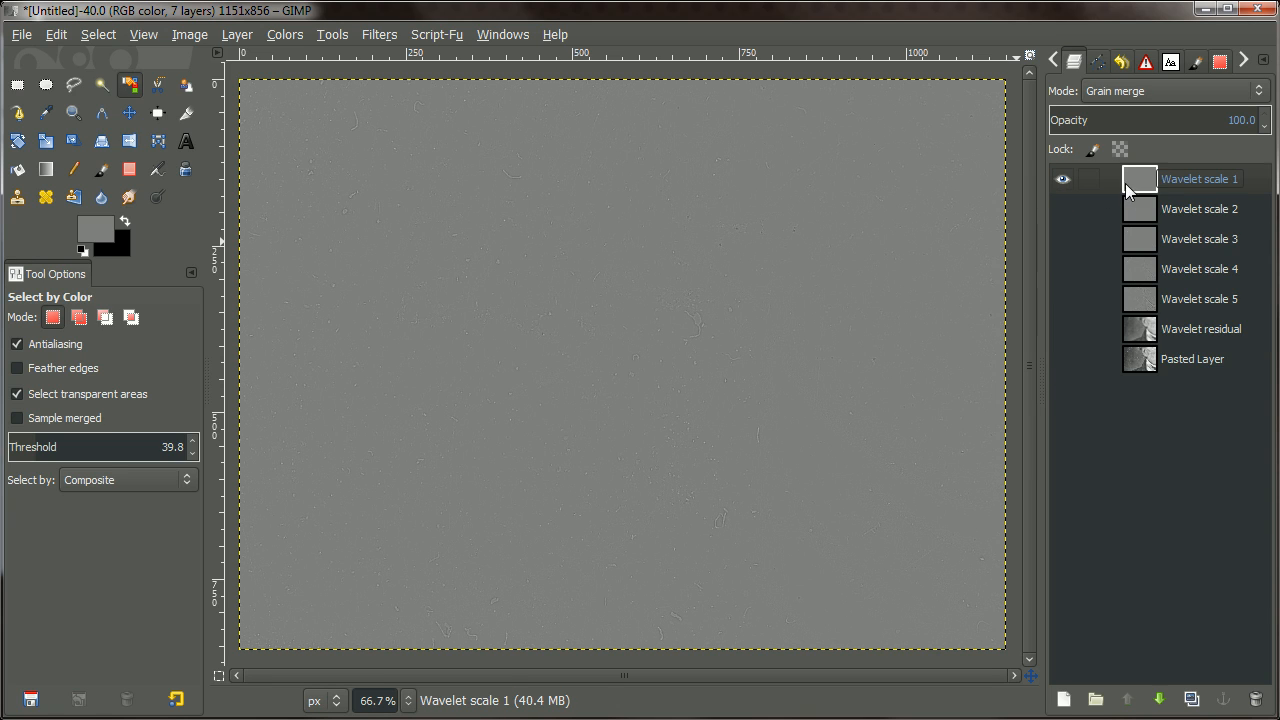
pyautogui.rightClick(1133, 183)
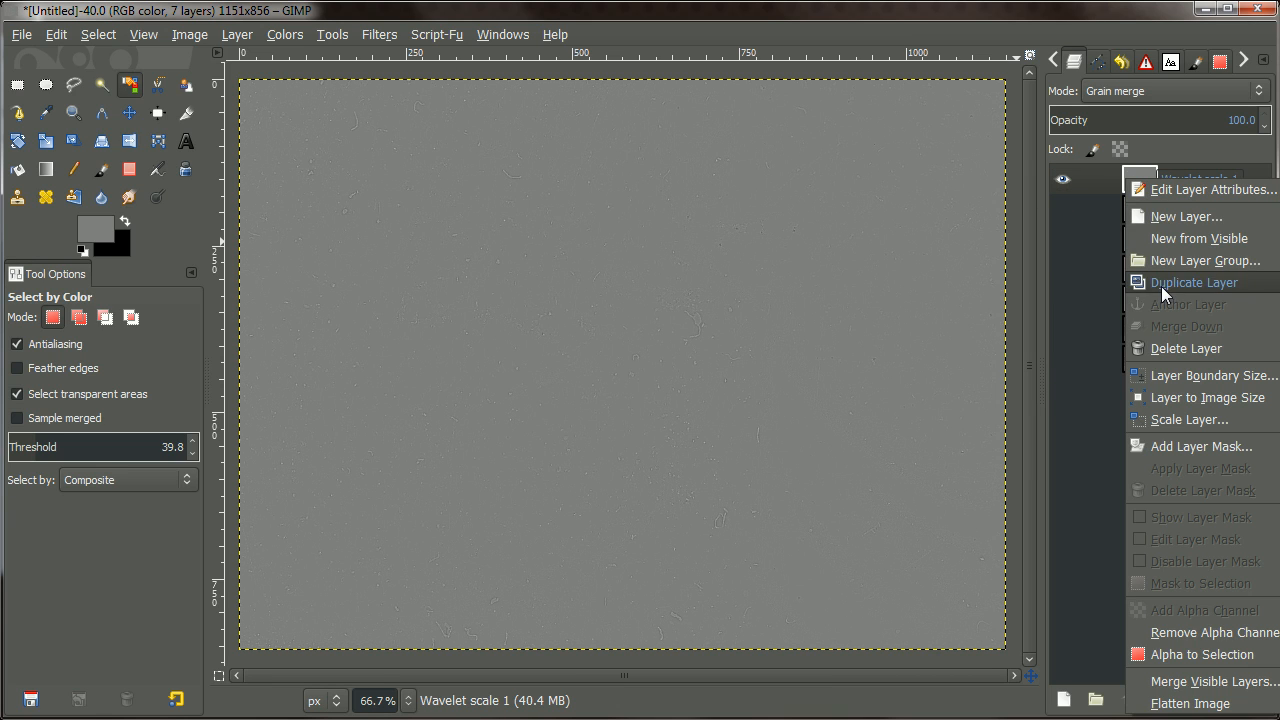
pyautogui.click(1161, 286)
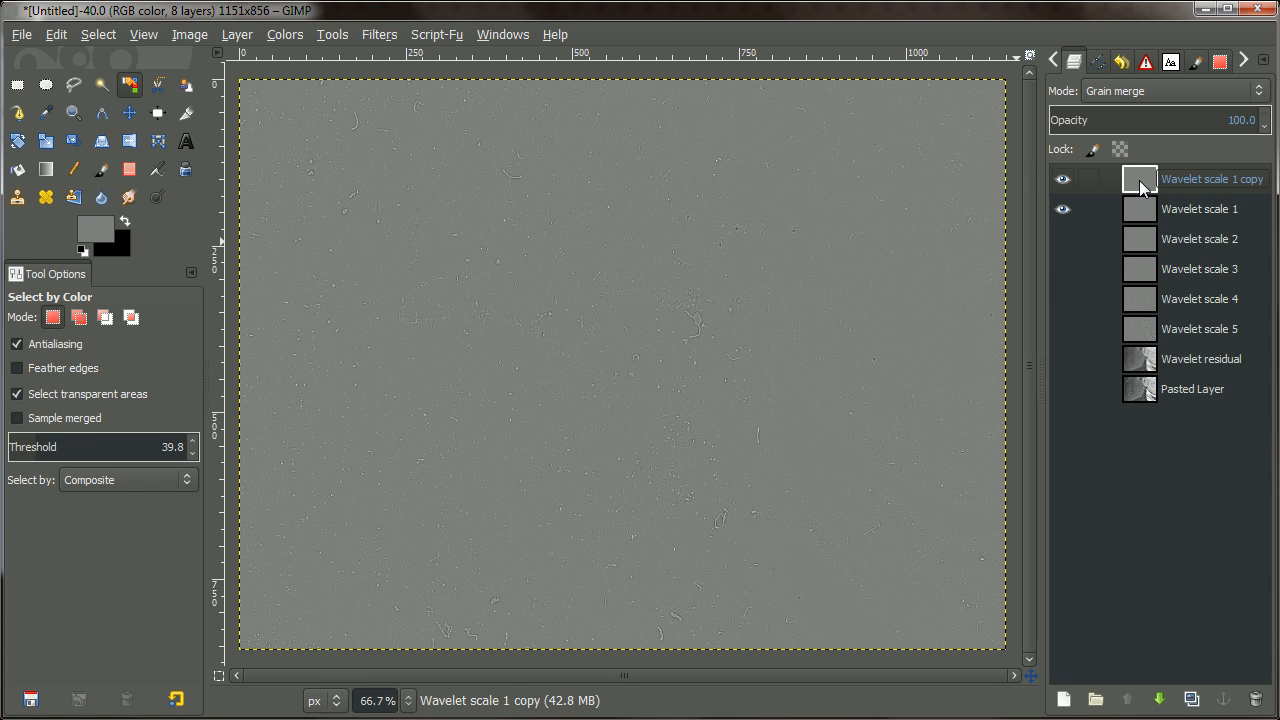
# Auto-stretch the copy's Levels and apply them so the specks stand out.
pyautogui.click(278, 38)
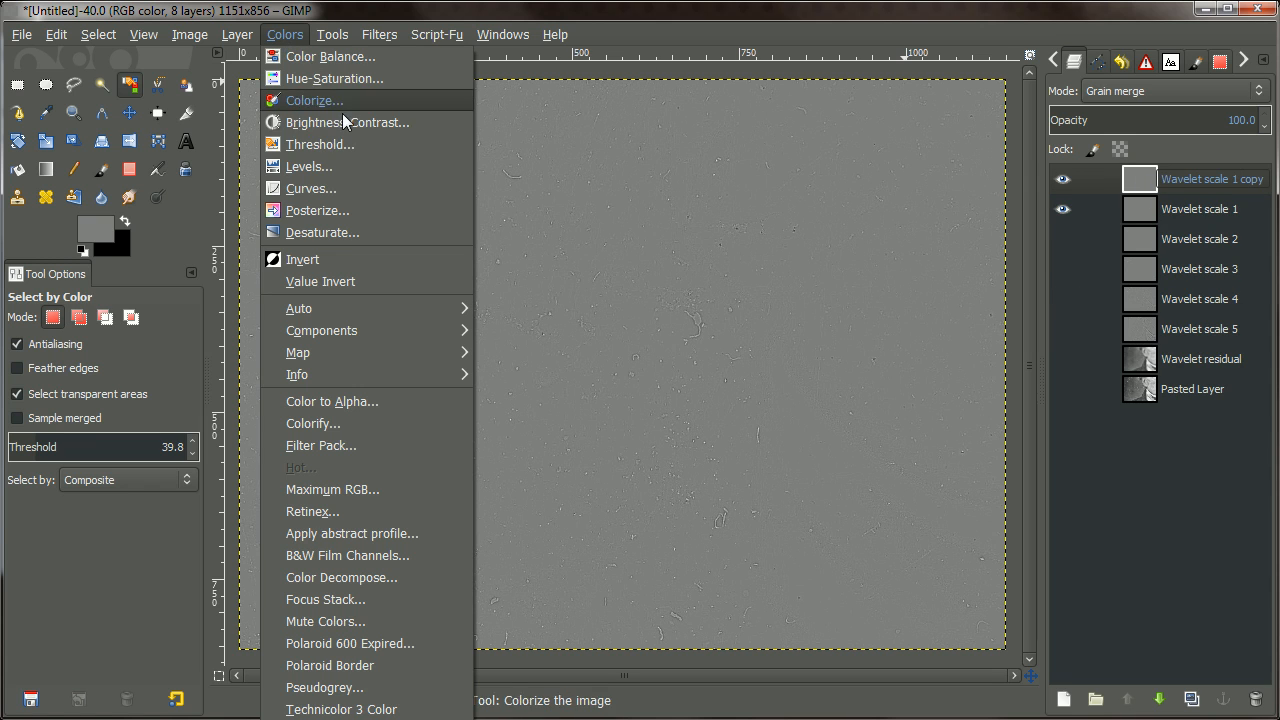
pyautogui.click(361, 165)
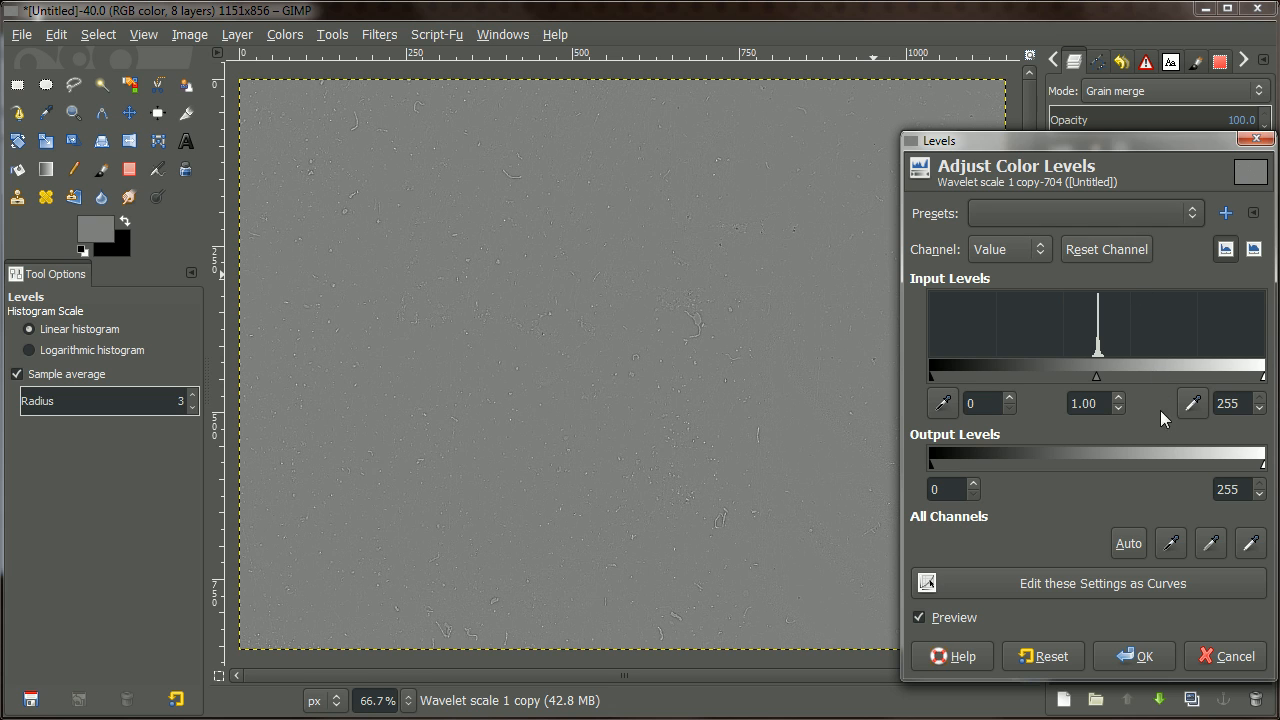
pyautogui.click(1123, 543)
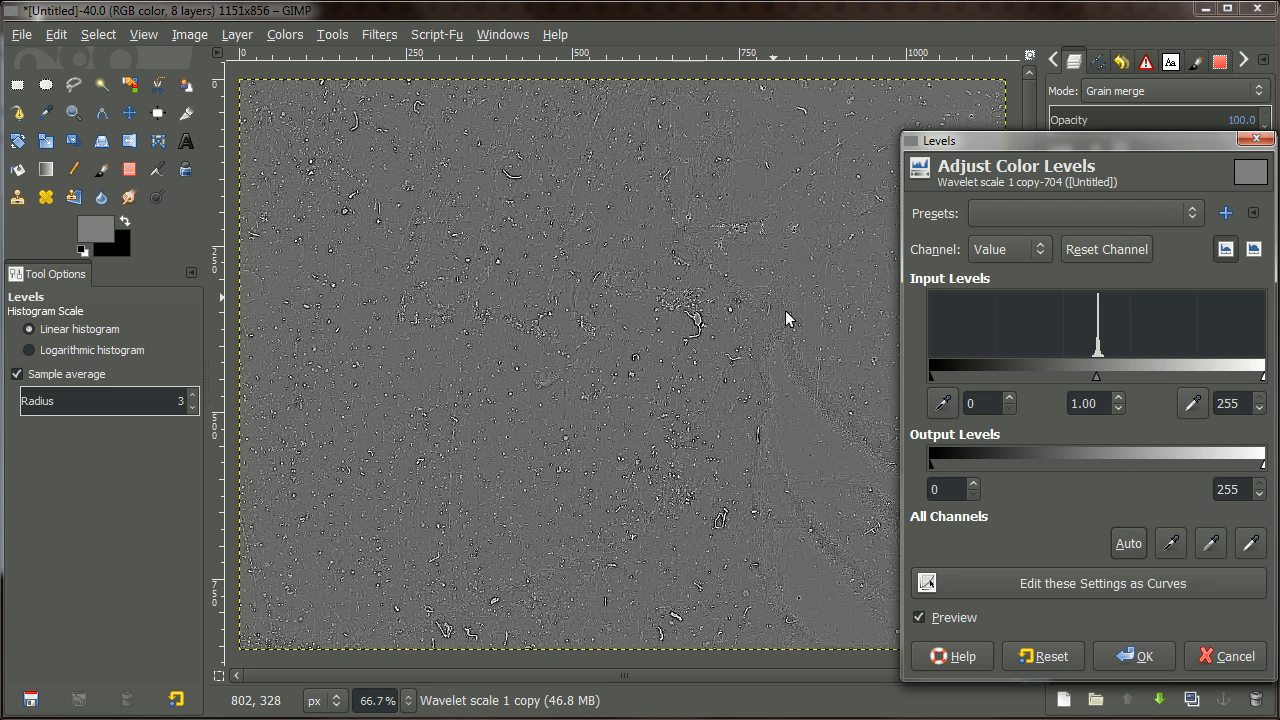
pyautogui.click(1136, 656)
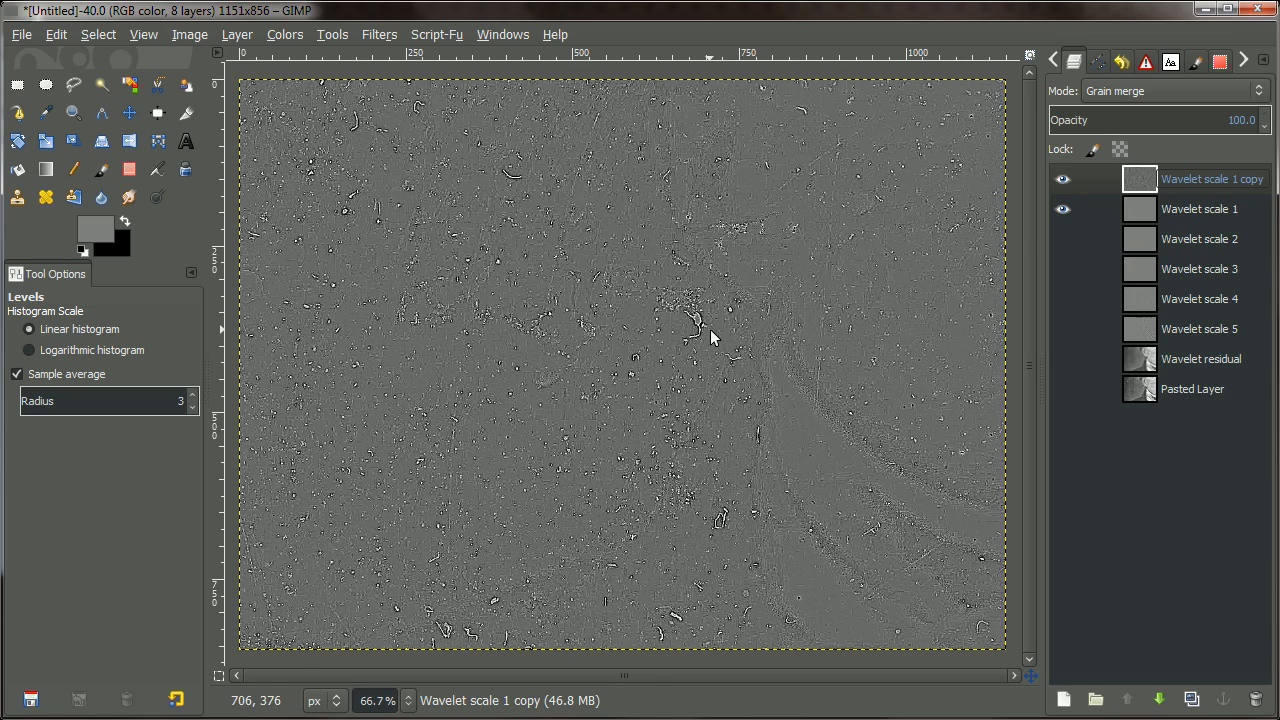
# Select the bright specks on the scale 1 copy with By Color Select.
pyautogui.scroll(4, 710, 329)
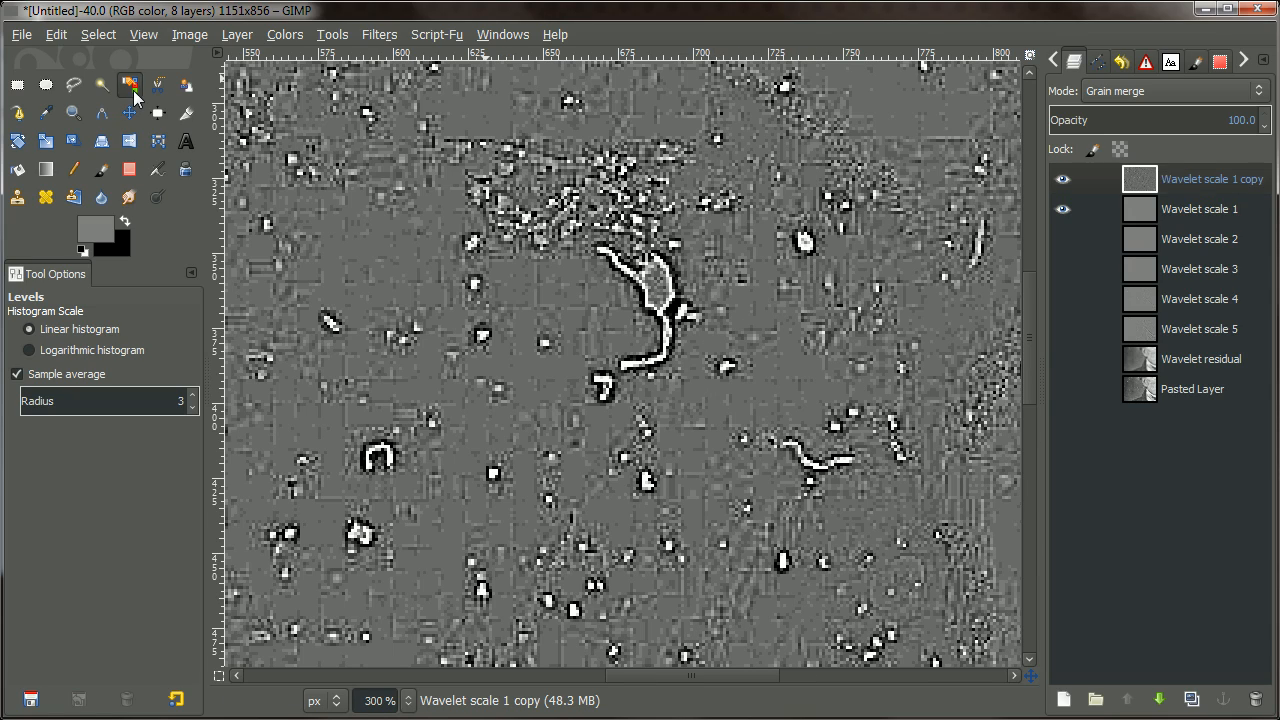
pyautogui.click(129, 85)
pyautogui.scroll(2, 814, 280)
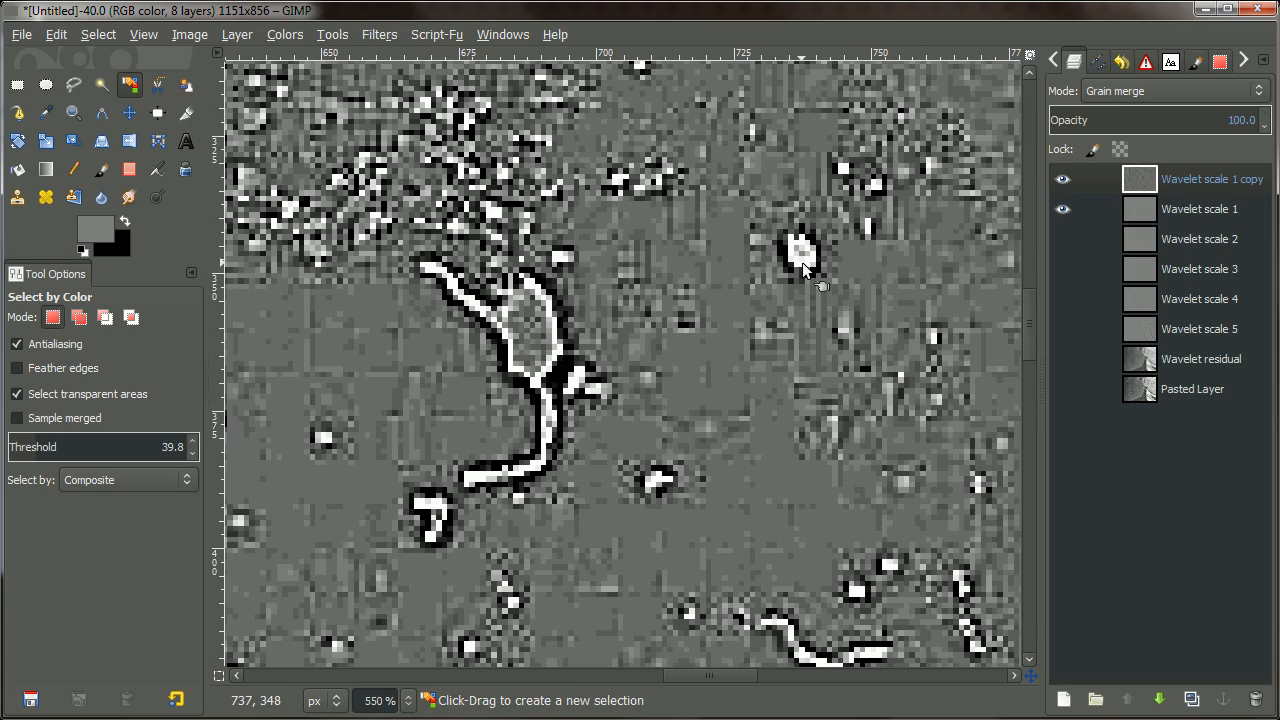
pyautogui.click(802, 262)
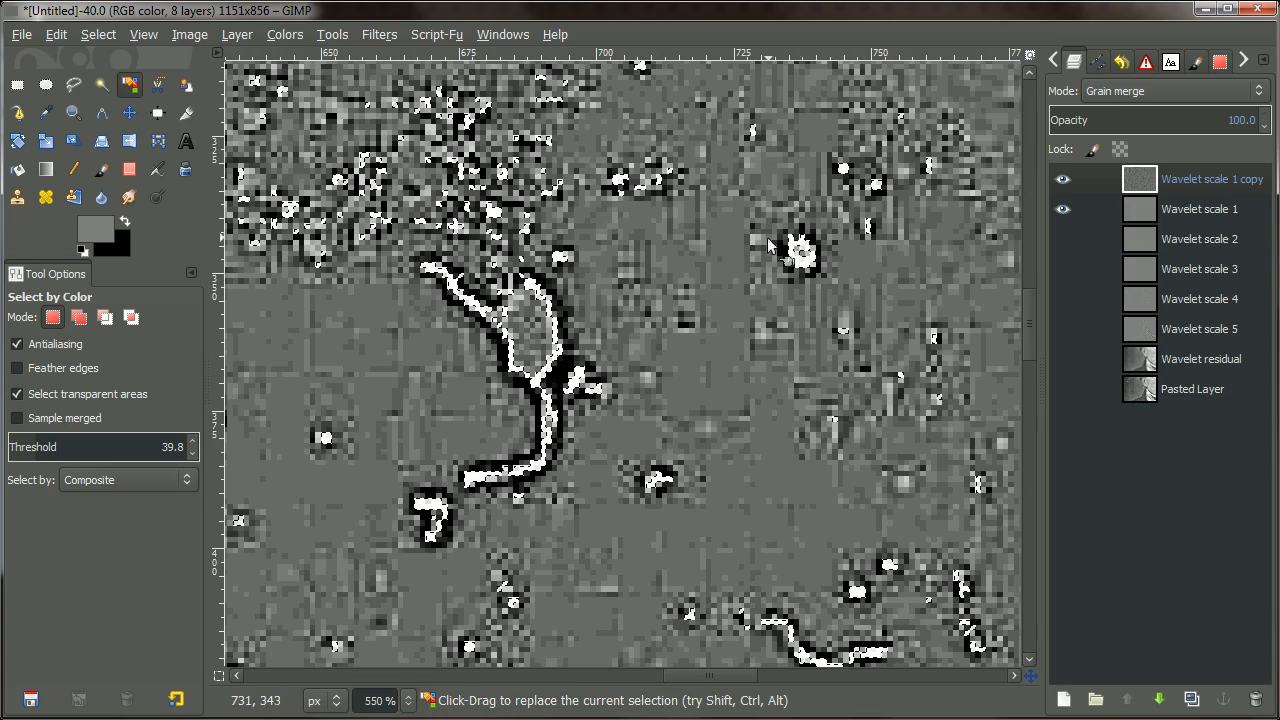
pyautogui.scroll(-2, 720, 432)
pyautogui.scroll(-4, 722, 430)
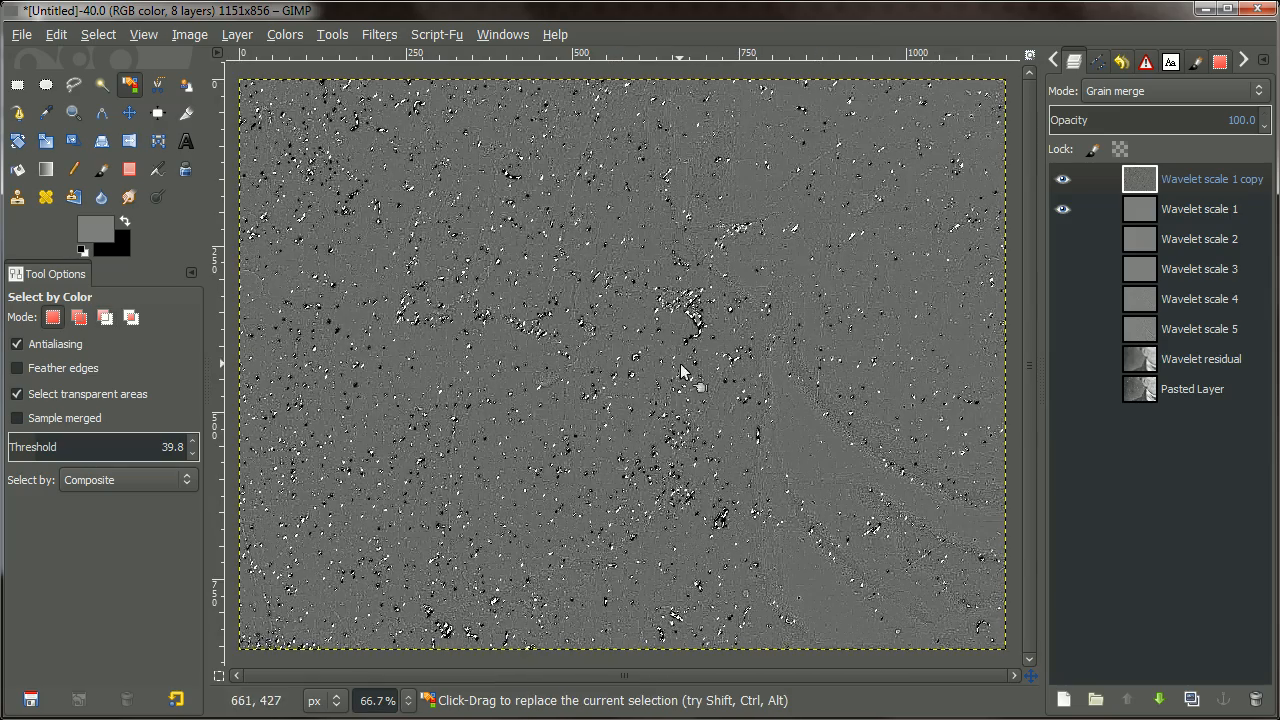
pyautogui.scroll(4, 690, 365)
pyautogui.scroll(1, 697, 345)
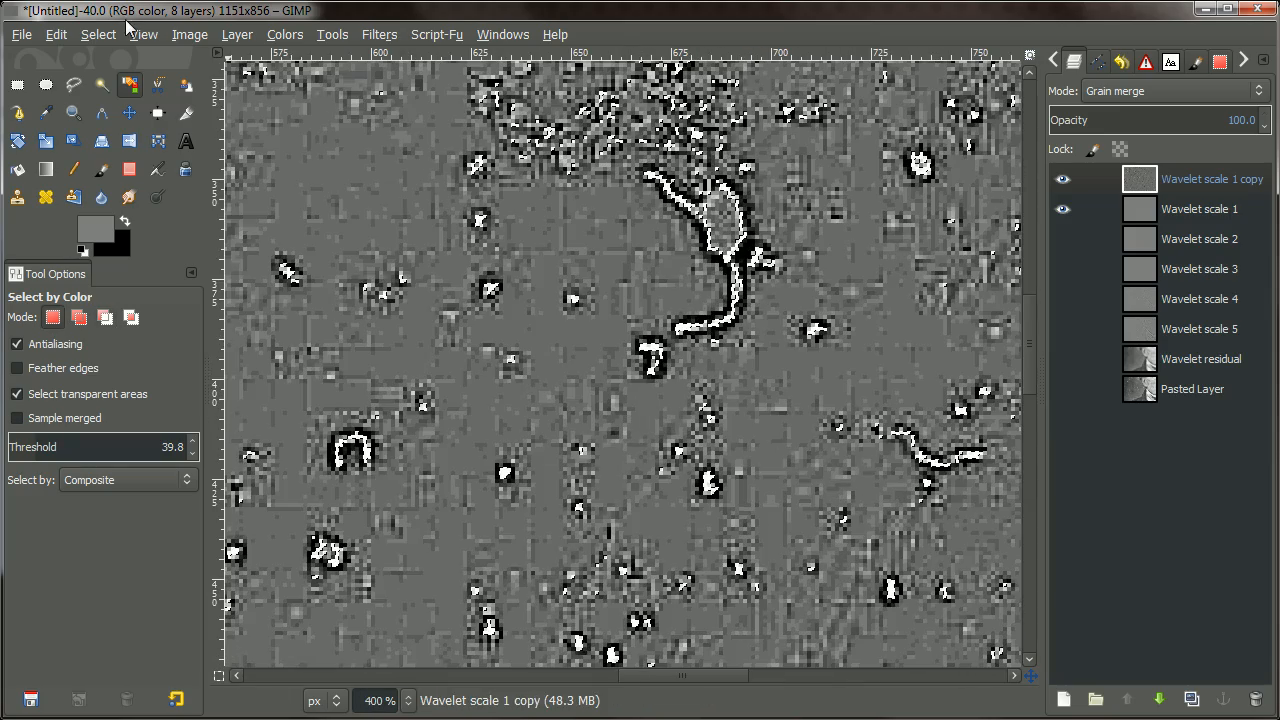
# Grow the speck selection by 5 px around each speck.
pyautogui.click(98, 34)
pyautogui.click(154, 279)
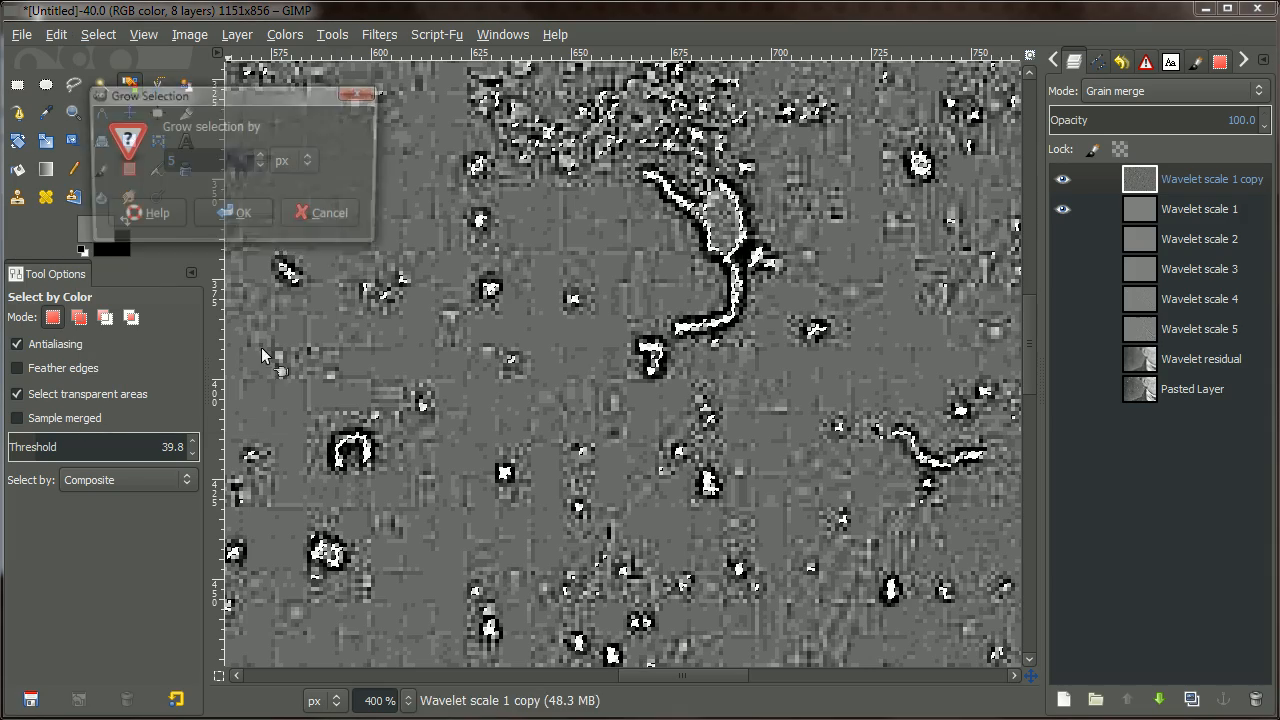
pyautogui.click(242, 216)
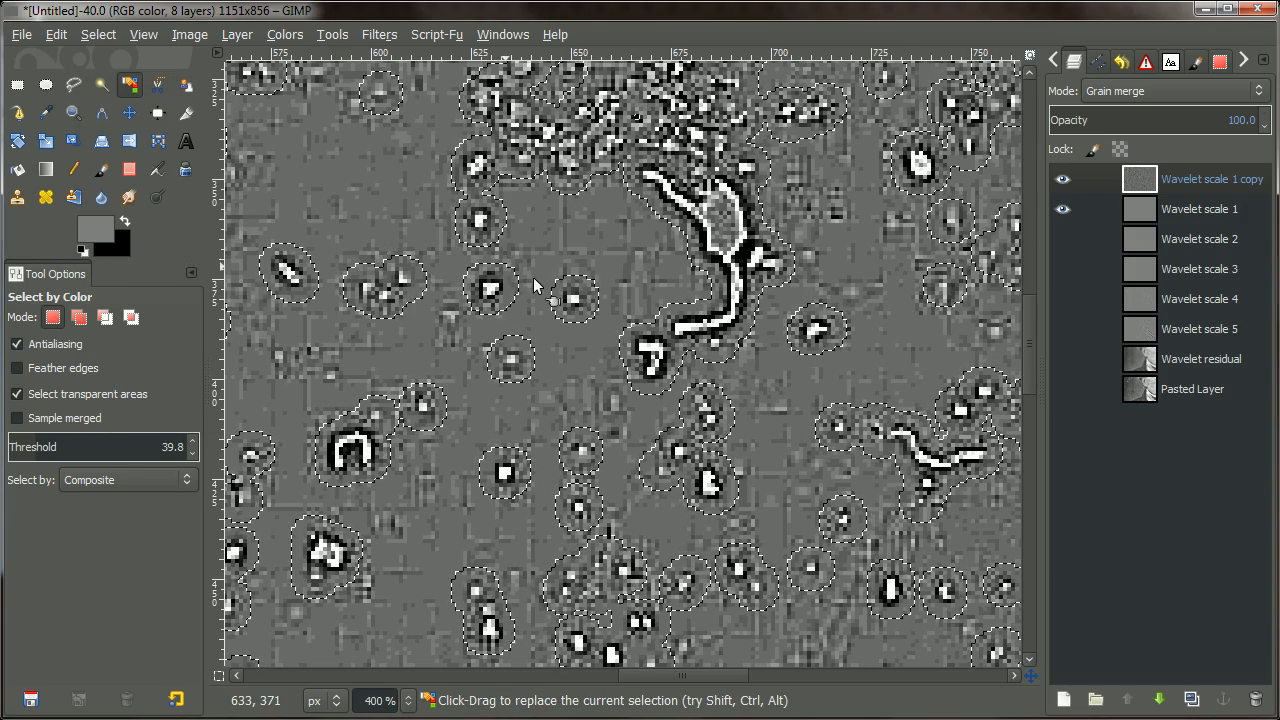
pyautogui.scroll(-3, 728, 312)
pyautogui.scroll(-1, 700, 308)
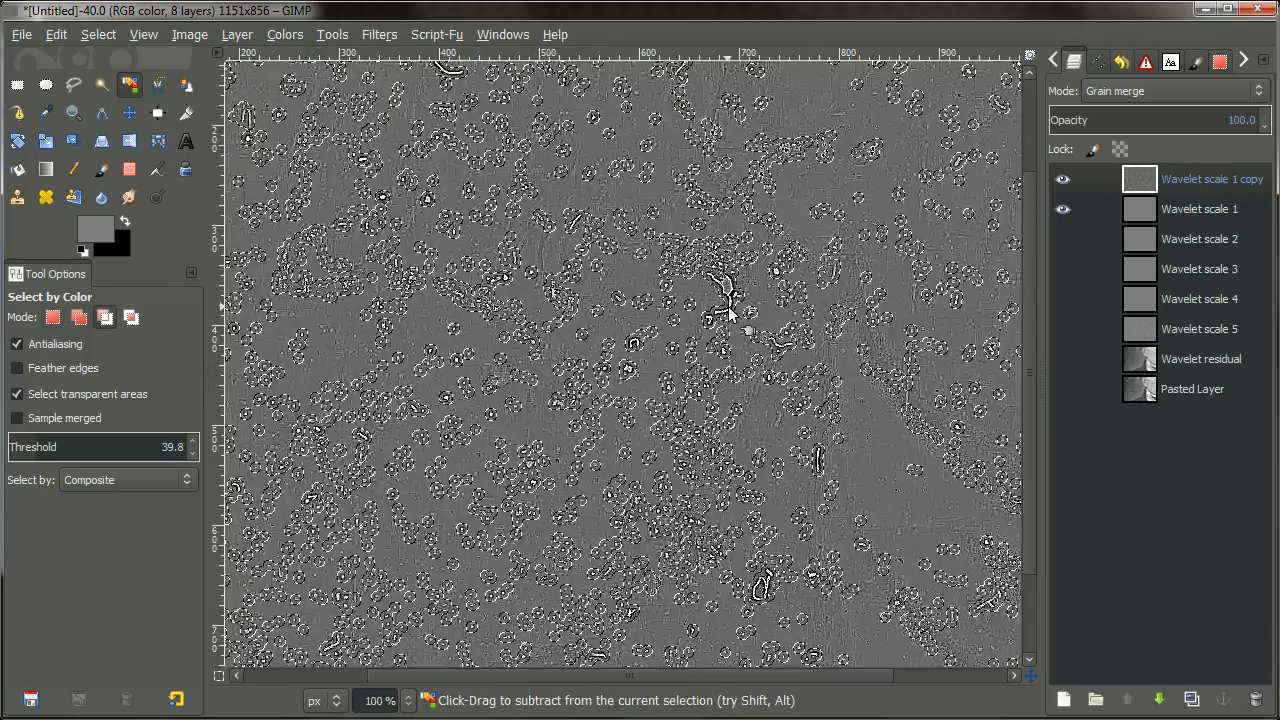
pyautogui.scroll(-1, 757, 334)
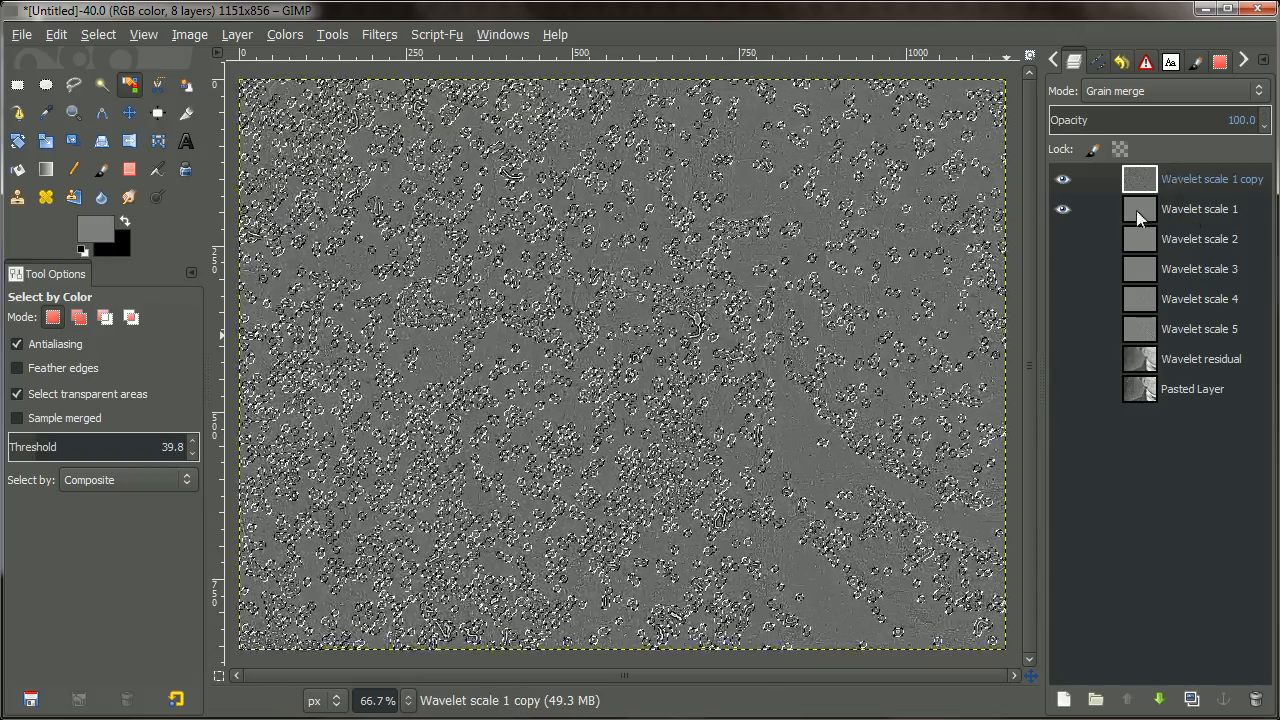
# Delete the Wavelet scale 1 copy and heal the speck selection with 10 px sampling width.
pyautogui.rightClick(1145, 181)
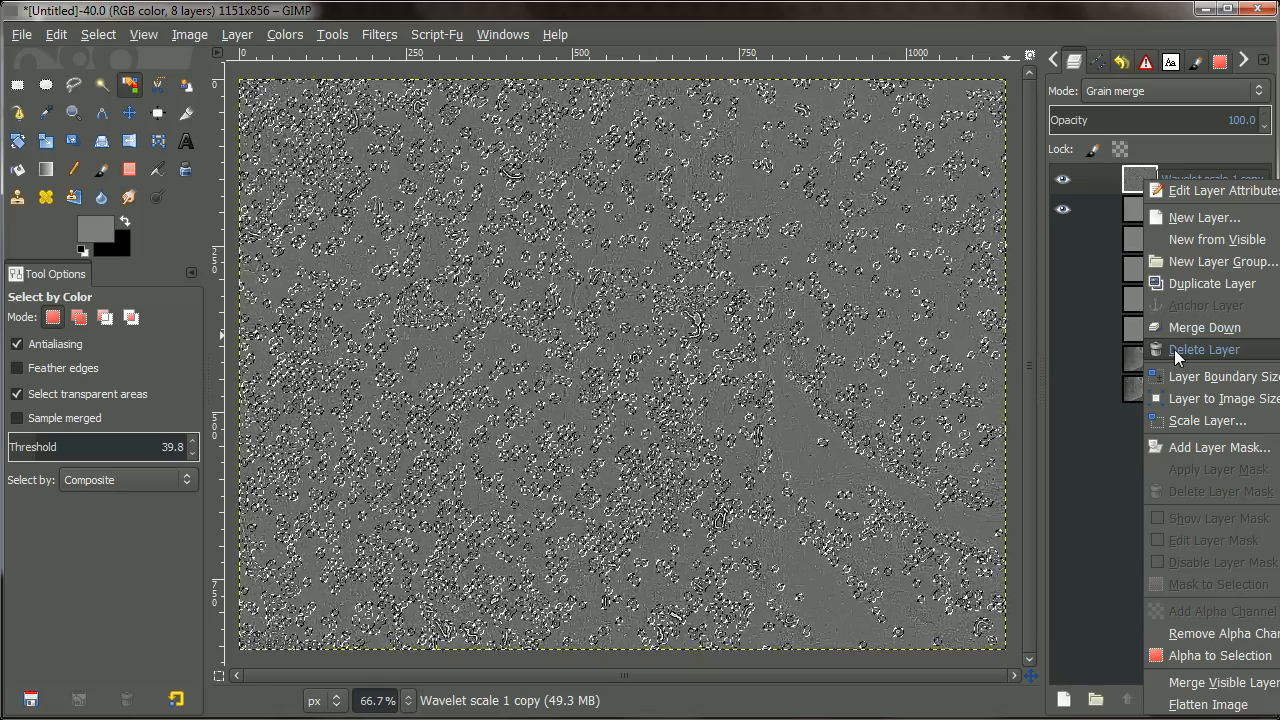
pyautogui.click(1174, 349)
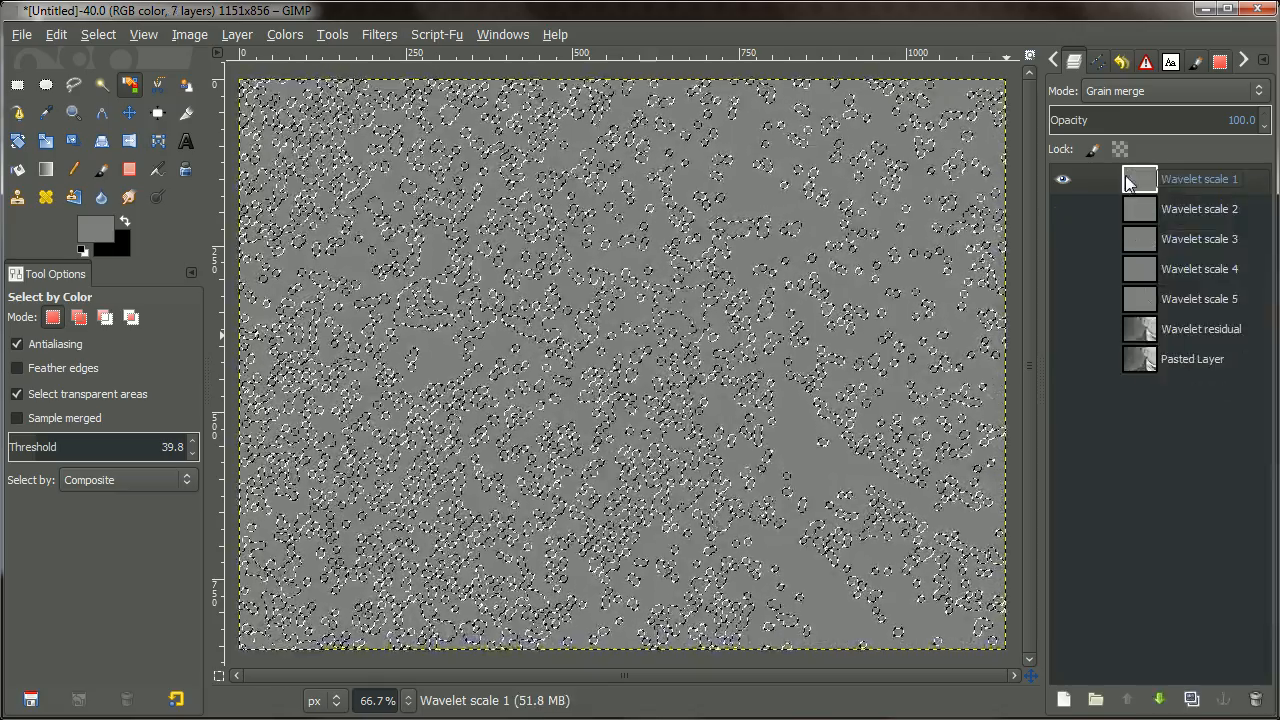
pyautogui.click(381, 36)
pyautogui.moveTo(475, 172)
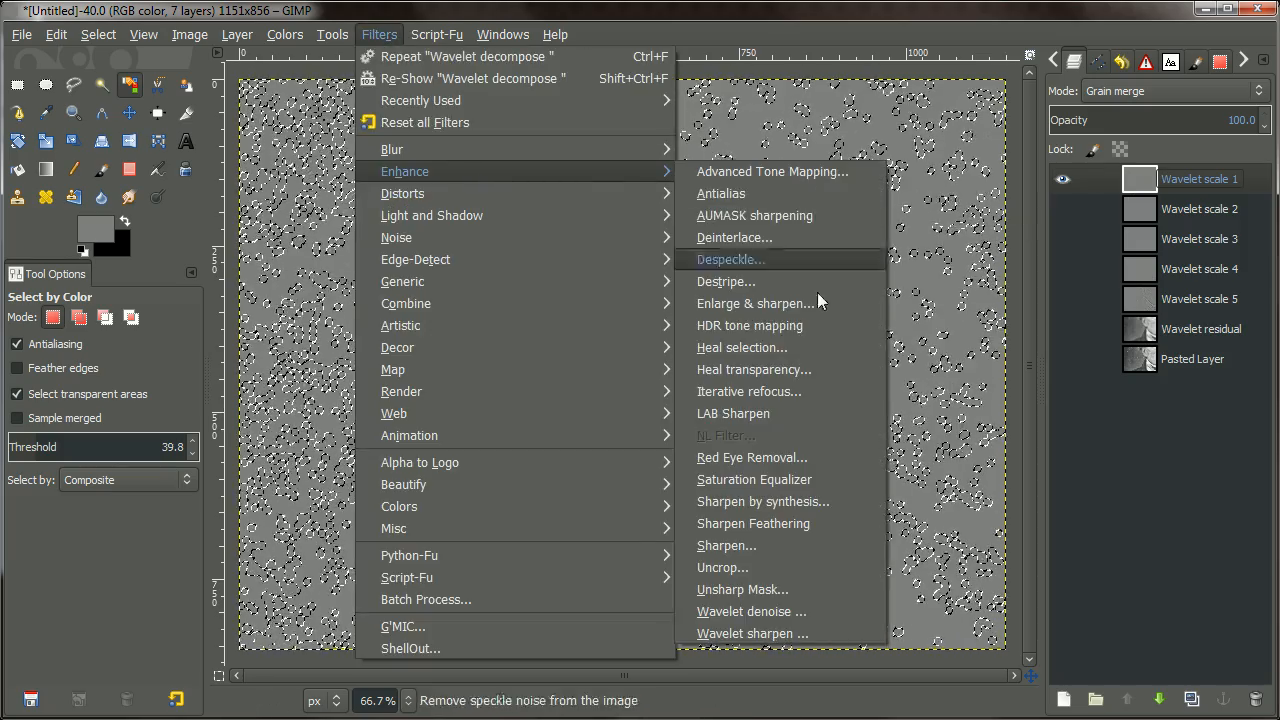
pyautogui.click(819, 352)
pyautogui.moveTo(1011, 467); pyautogui.dragTo(999, 362)
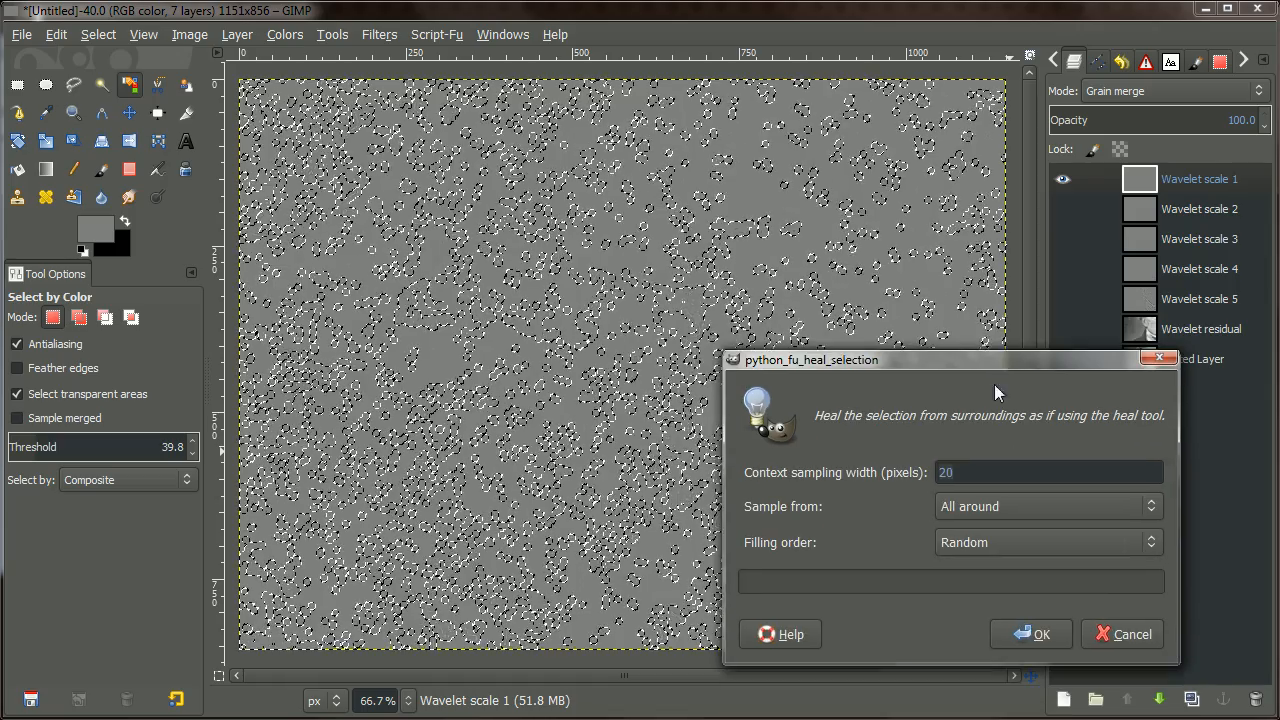
pyautogui.write('10')
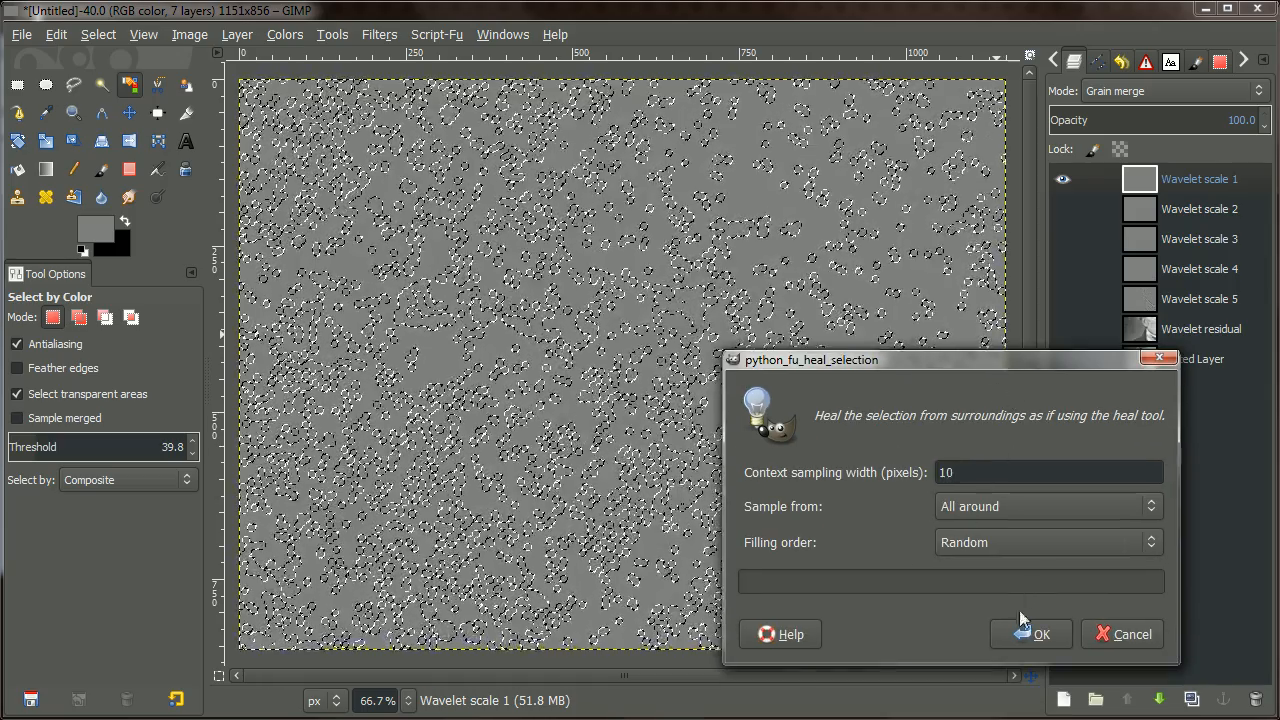
pyautogui.click(1029, 633)
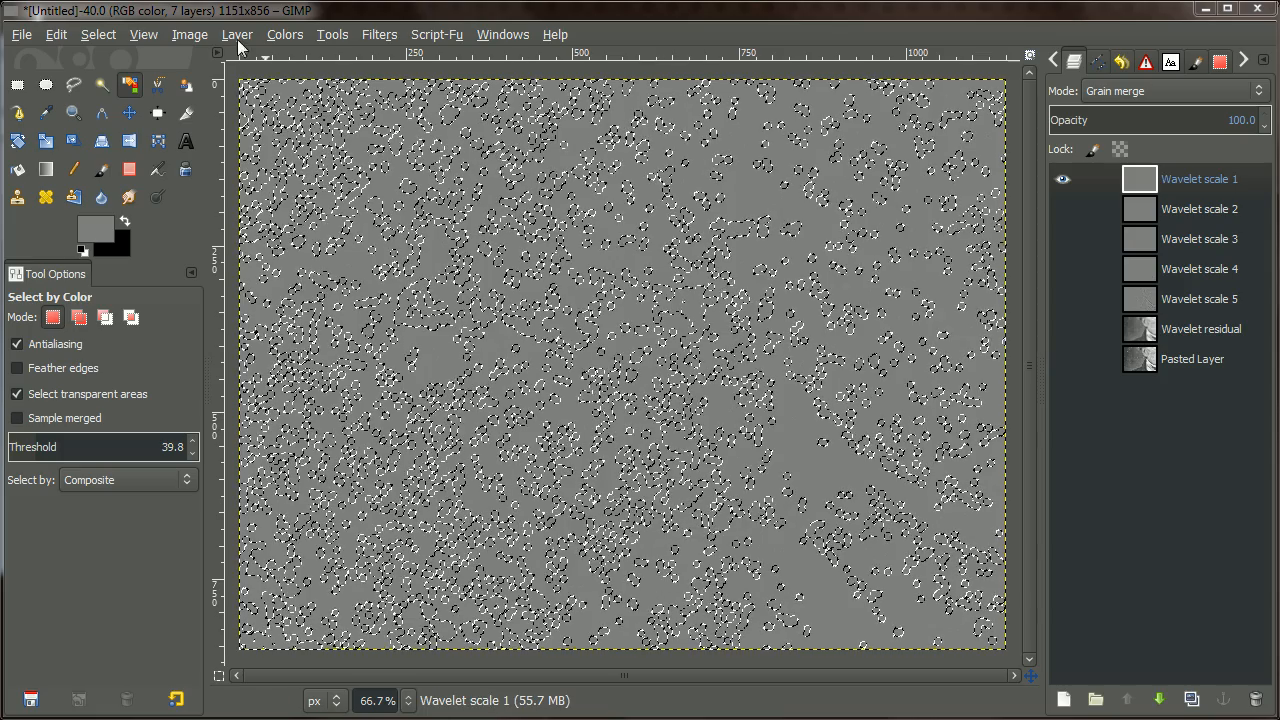
# Clear the selection and toggle layer visibility to compare the healed result with the original.
pyautogui.click(104, 32)
pyautogui.click(138, 80)
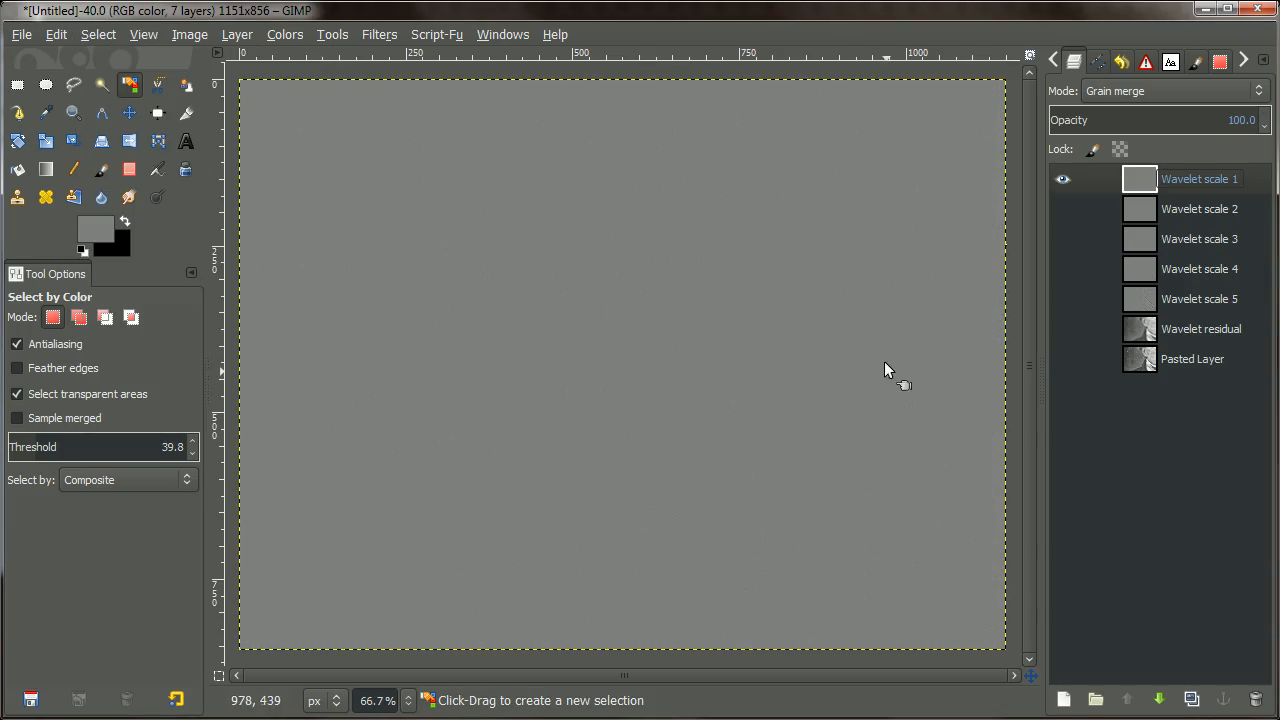
pyautogui.scroll(-1, 880, 357)
pyautogui.scroll(4, 834, 331)
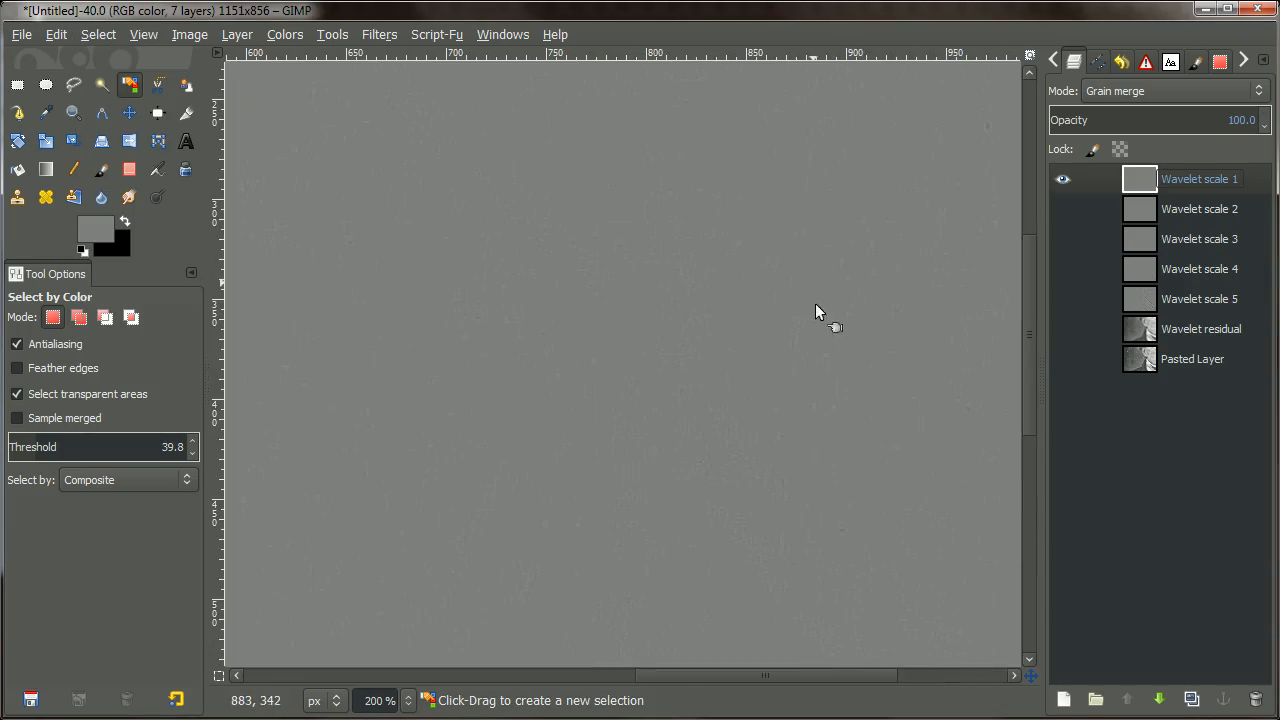
pyautogui.scroll(-2, 723, 397)
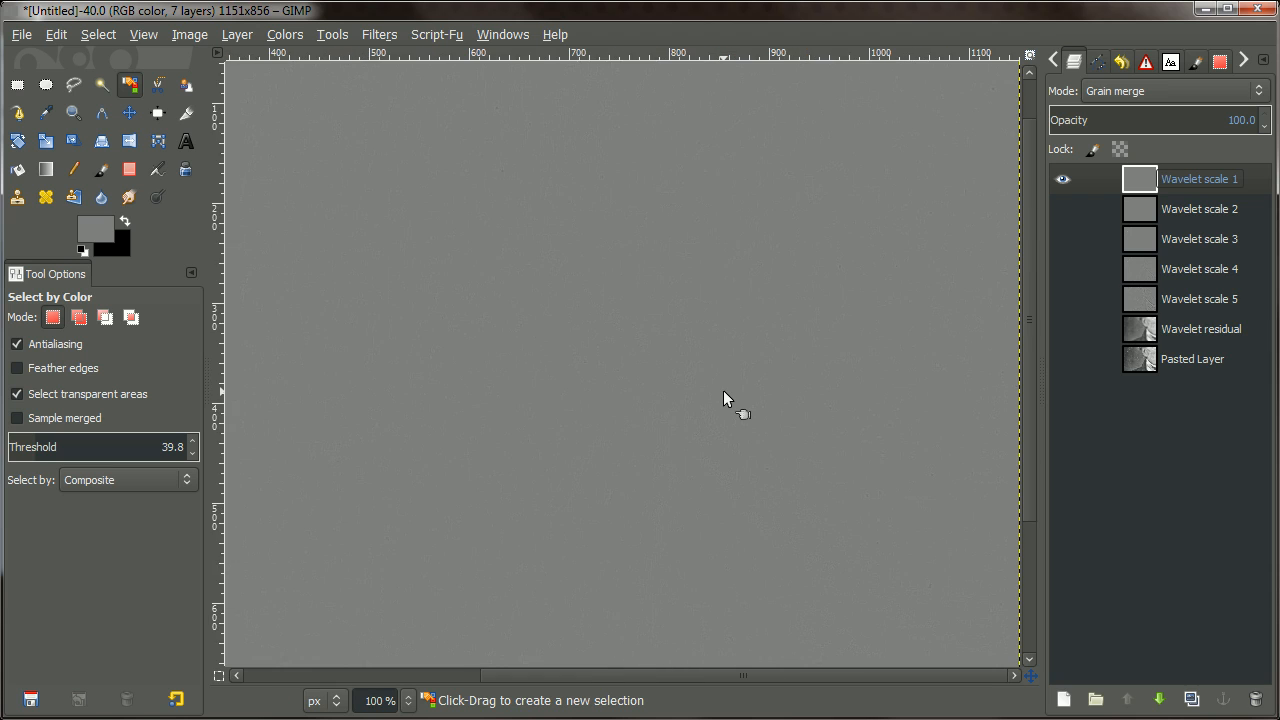
pyautogui.scroll(-2, 723, 390)
pyautogui.scroll(1, 771, 314)
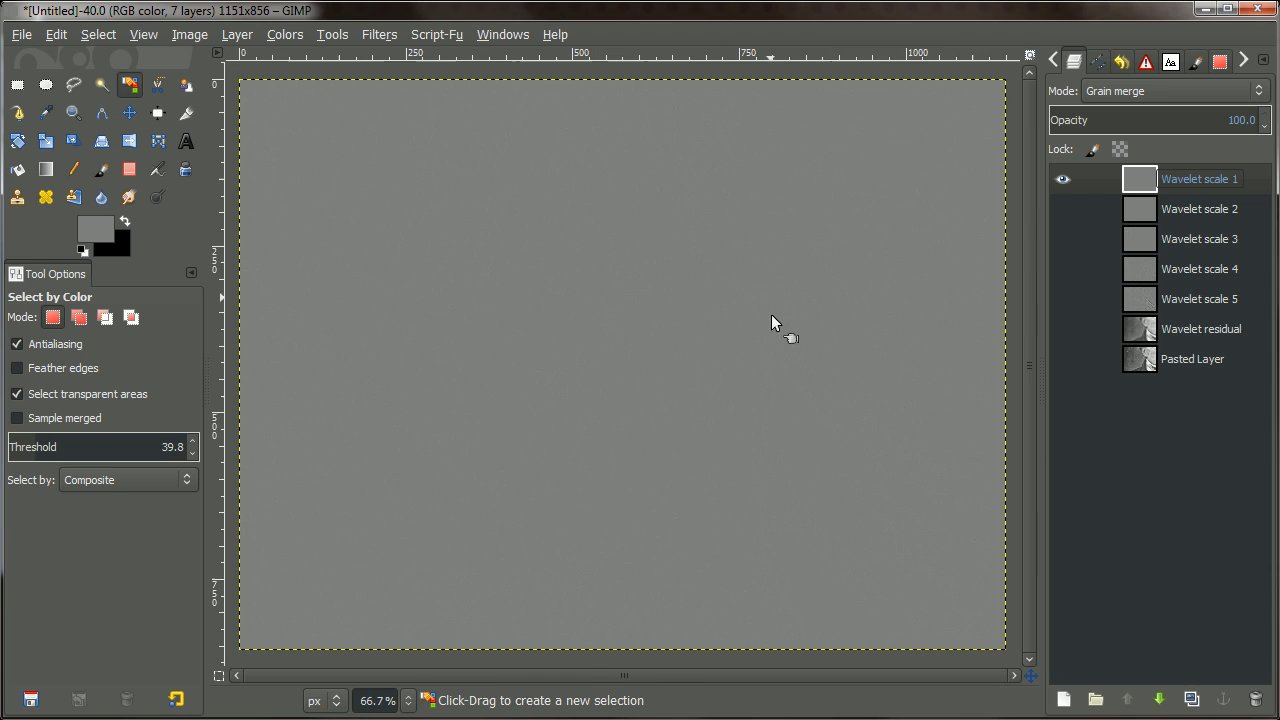
pyautogui.keyDown('shift'); pyautogui.click(1064, 179); pyautogui.keyUp('shift')
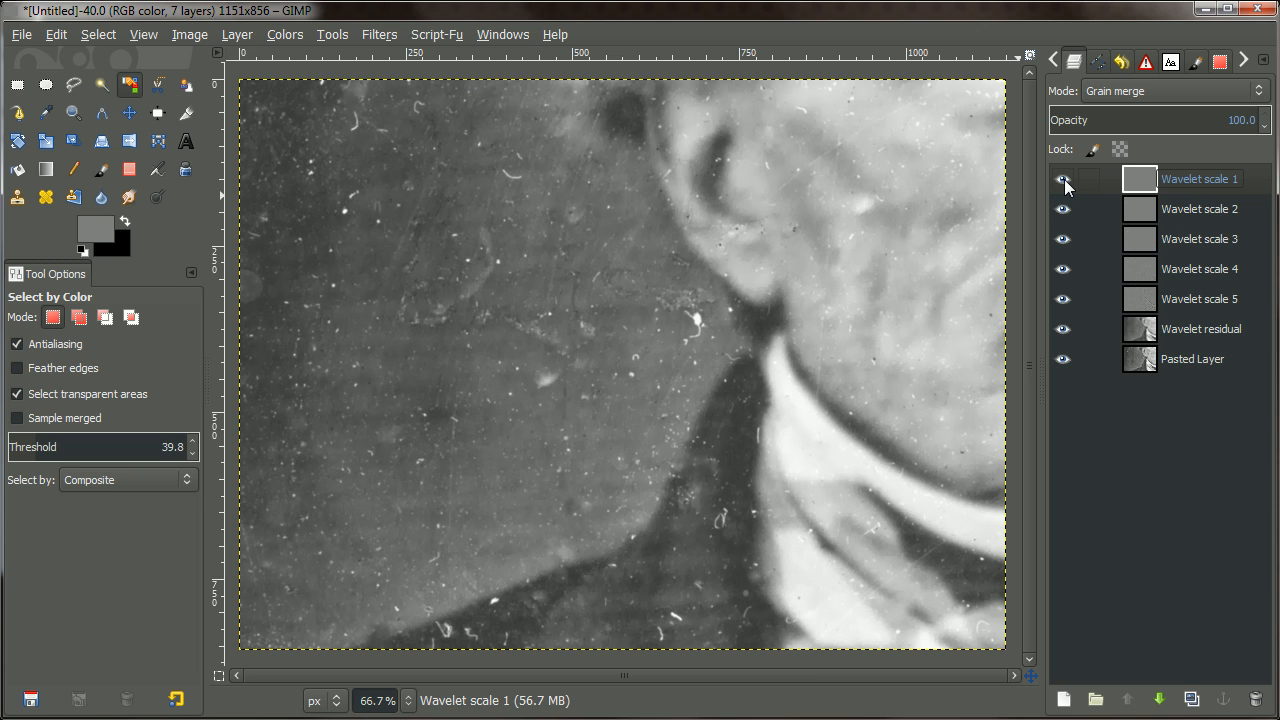
pyautogui.keyDown('shift'); pyautogui.click(1061, 359); pyautogui.keyUp('shift')
pyautogui.keyDown('shift'); pyautogui.click(1061, 359); pyautogui.keyUp('shift')
pyautogui.click(1140, 216)
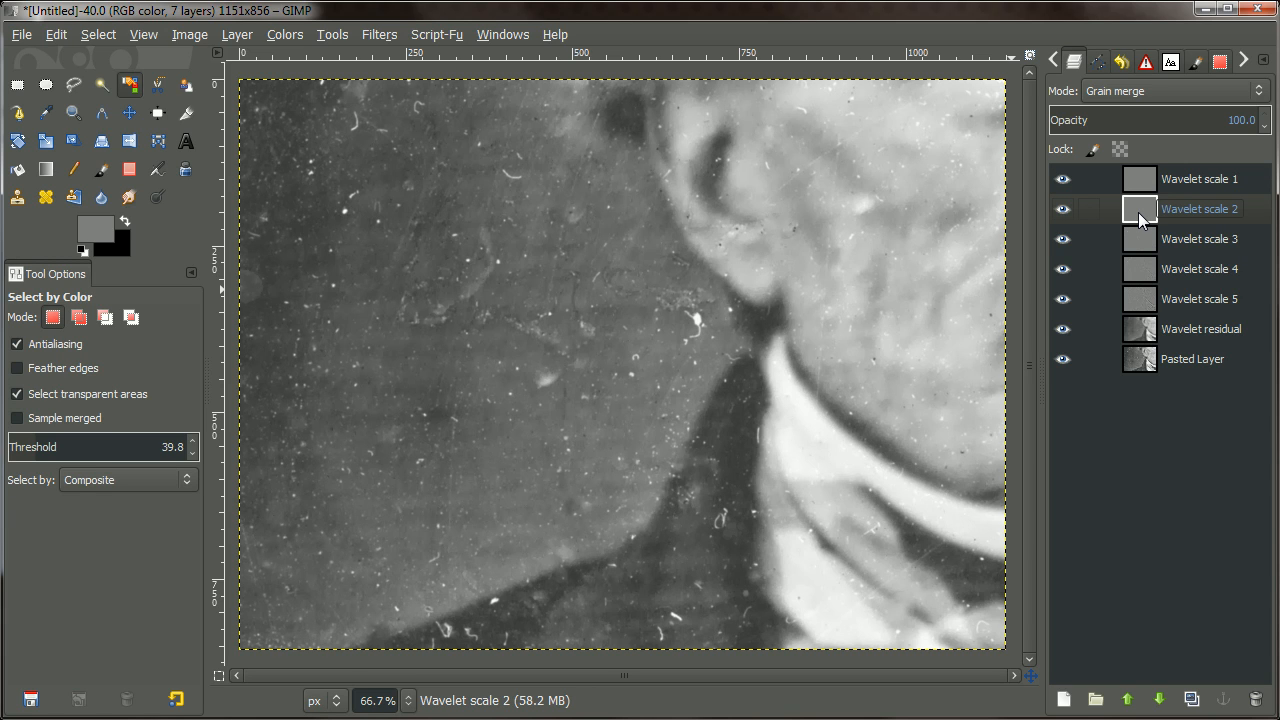
# Compare Wavelet scale 2 alone against the composite, then duplicate the Wavelet scale 2 layer.
pyautogui.keyDown('shift'); pyautogui.click(1062, 209); pyautogui.keyUp('shift')
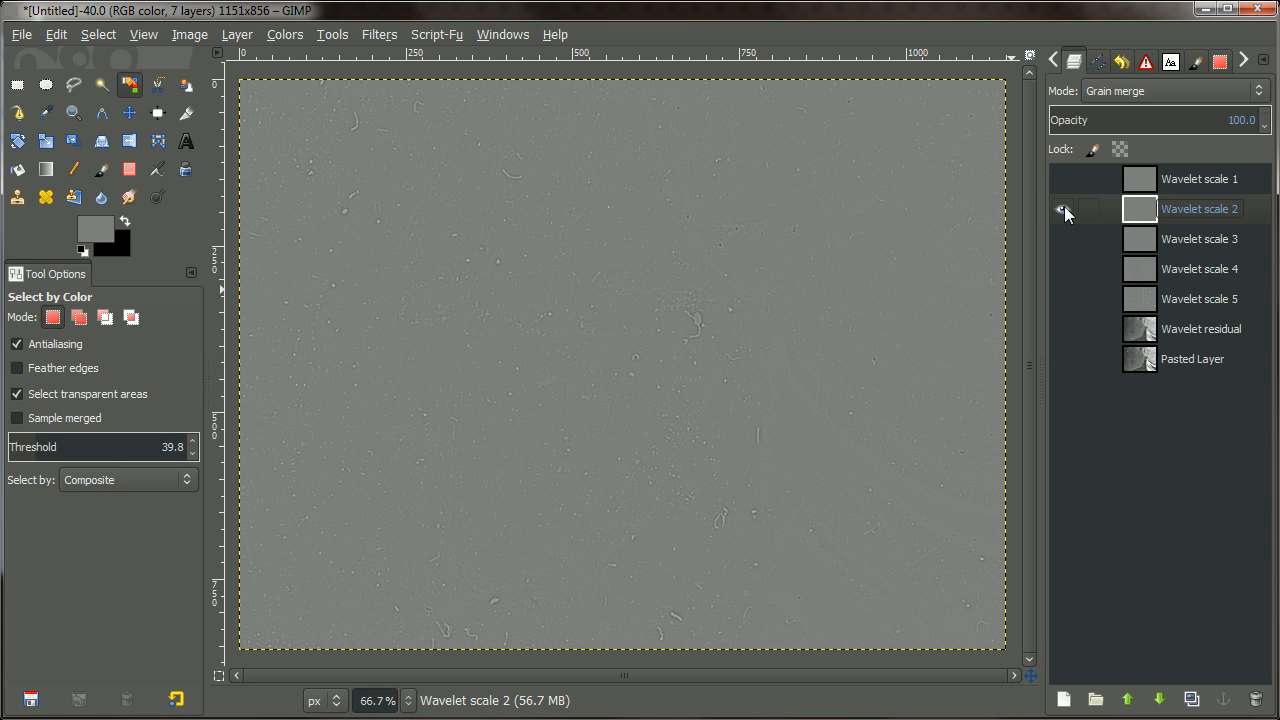
pyautogui.keyDown('shift'); pyautogui.click(1063, 212); pyautogui.keyUp('shift')
pyautogui.keyDown('shift'); pyautogui.click(1064, 211); pyautogui.keyUp('shift')
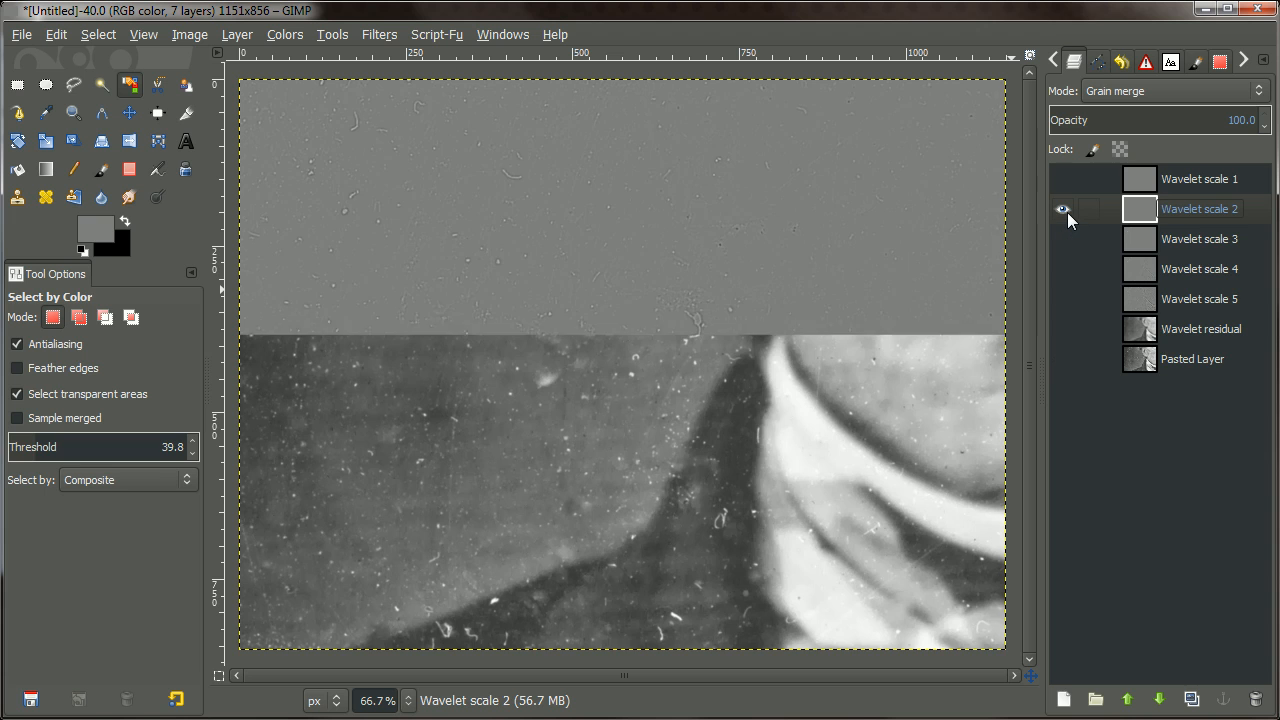
pyautogui.keyDown('shift'); pyautogui.click(1064, 210); pyautogui.keyUp('shift')
pyautogui.keyDown('shift'); pyautogui.click(1065, 209); pyautogui.keyUp('shift')
pyautogui.rightClick(1175, 221)
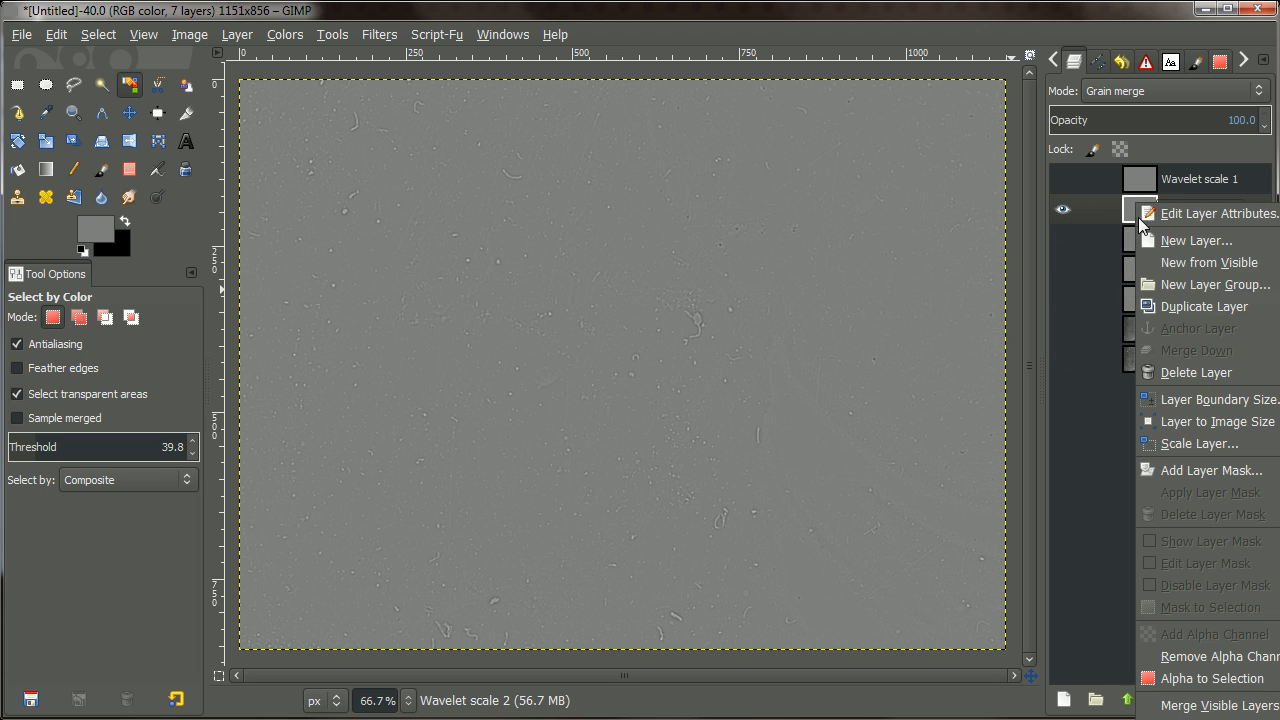
pyautogui.click(1195, 305)
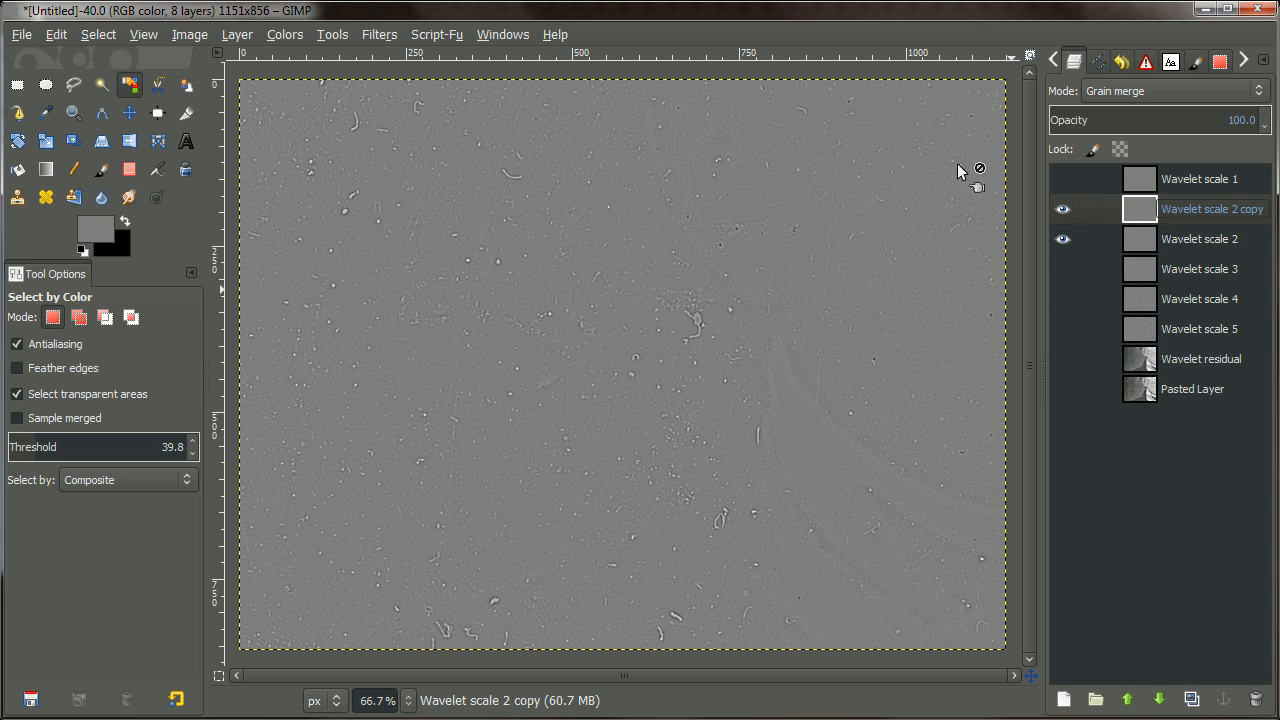
# Auto-stretch the scale 2 copy's Levels for high contrast.
pyautogui.click(252, 32)
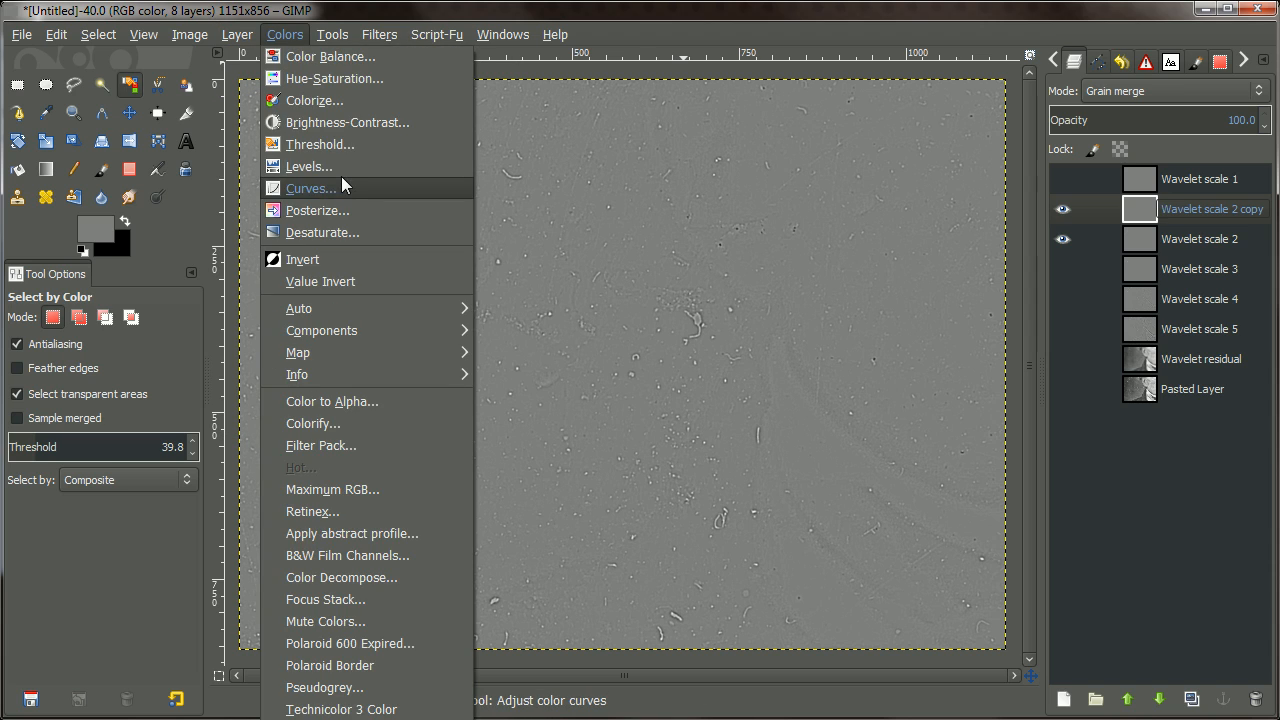
pyautogui.click(330, 168)
pyautogui.click(1128, 543)
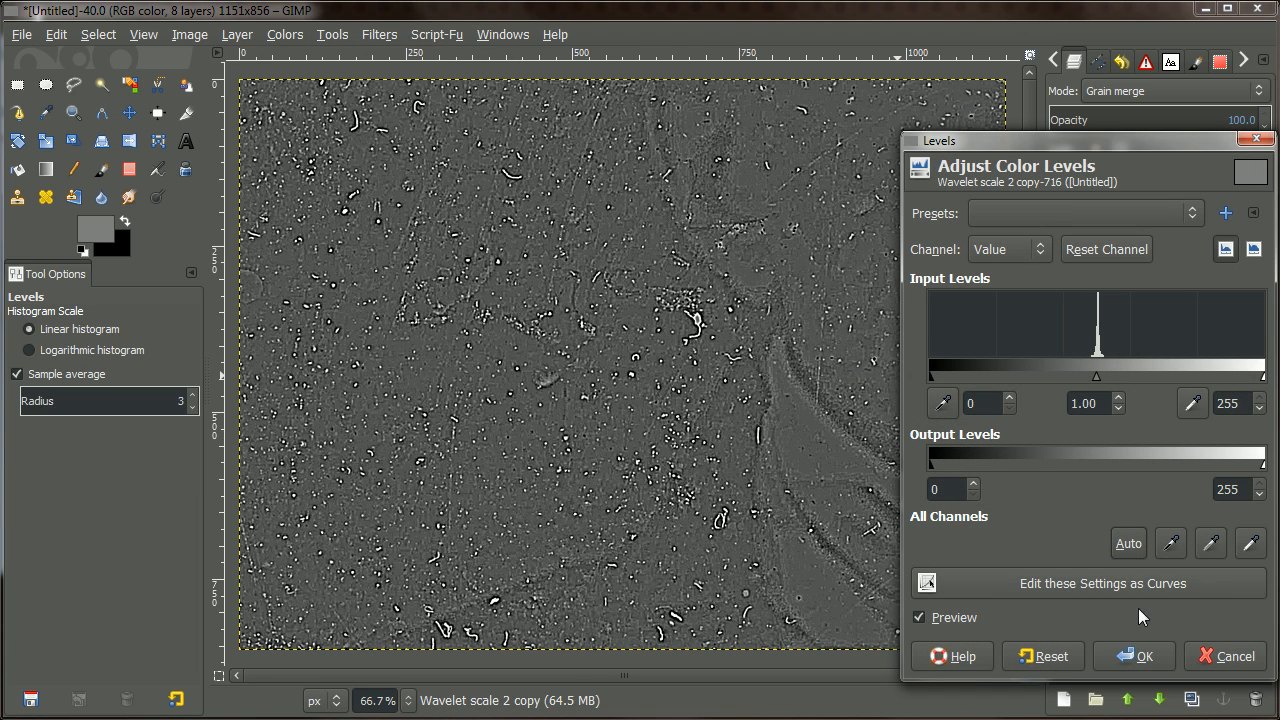
pyautogui.press('Return')
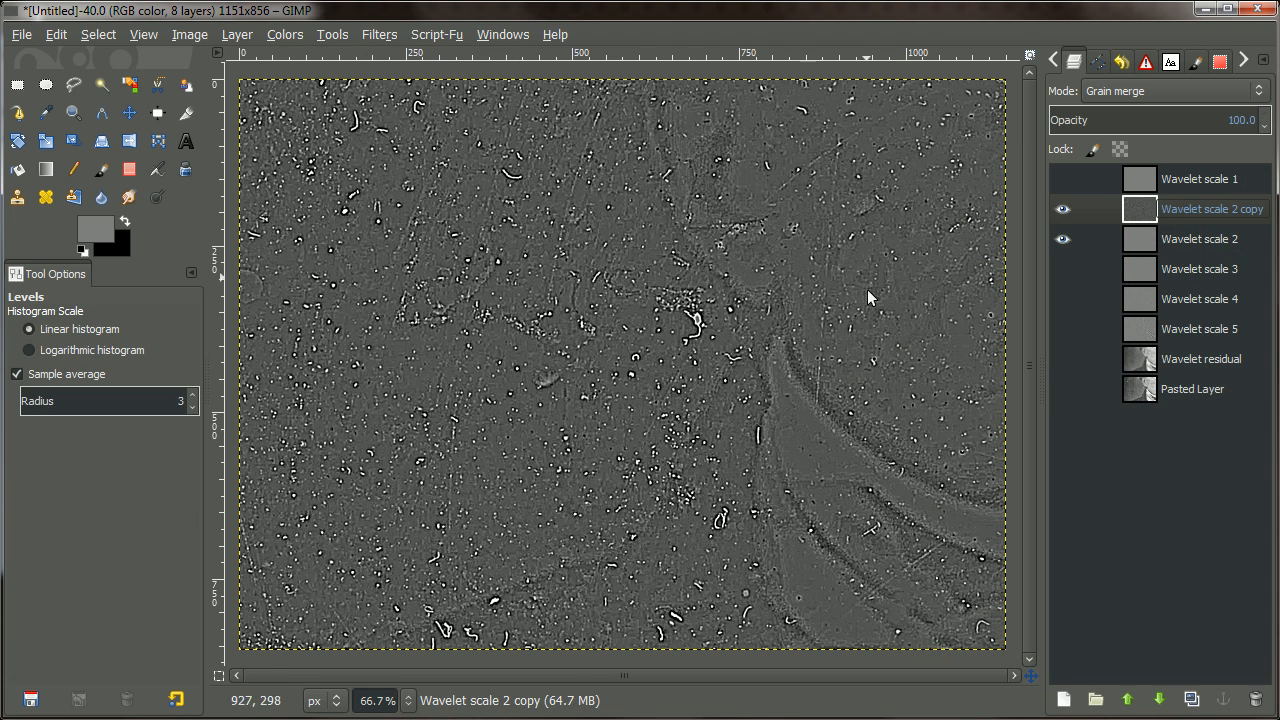
# Switch to By Color Select and zoom in closely on the specks.
pyautogui.click(130, 90)
pyautogui.press('3')
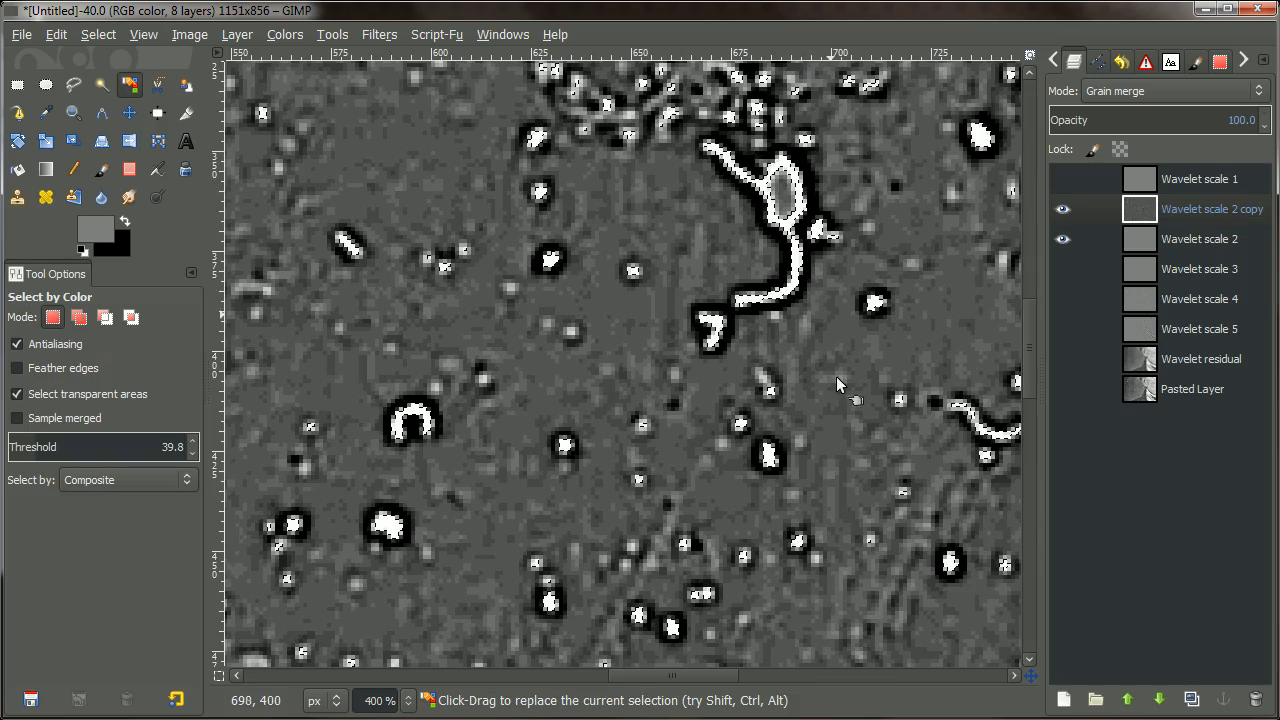
pyautogui.keyDown('ctrl'); pyautogui.scroll(-5, 828, 373); pyautogui.keyUp('ctrl')
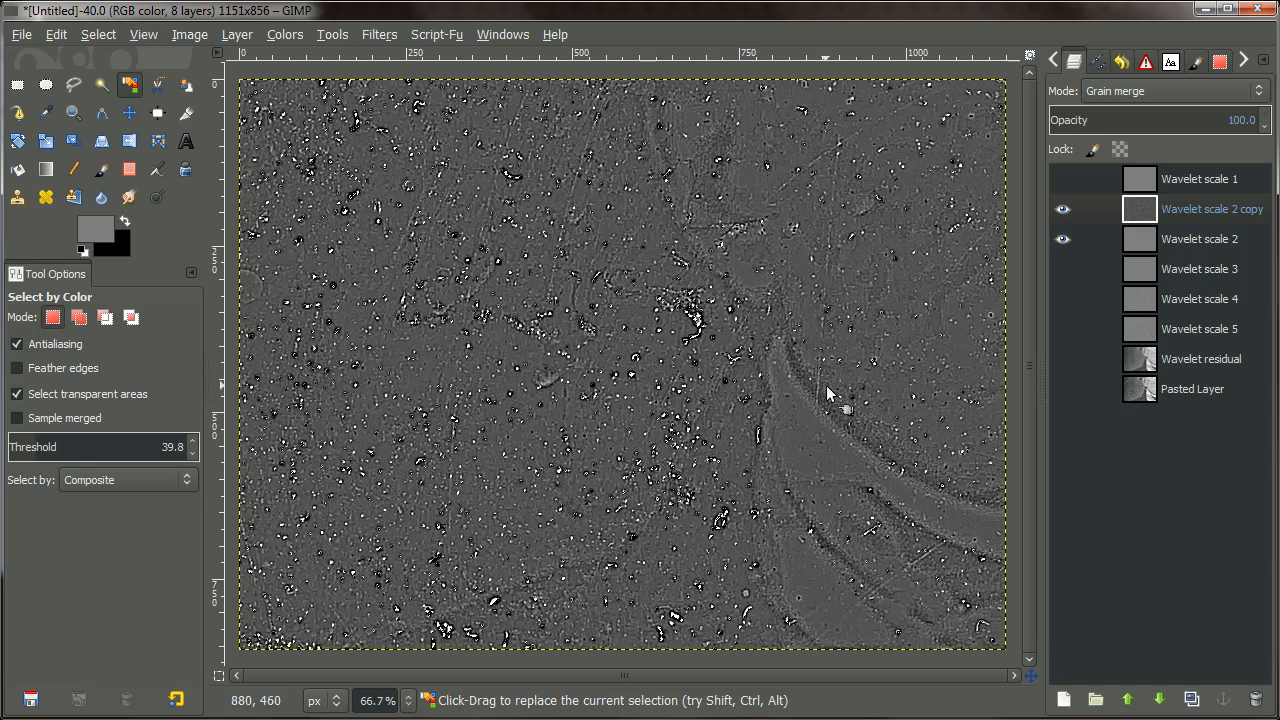
# Grow the speck selection by 5 px.
pyautogui.click(98, 34)
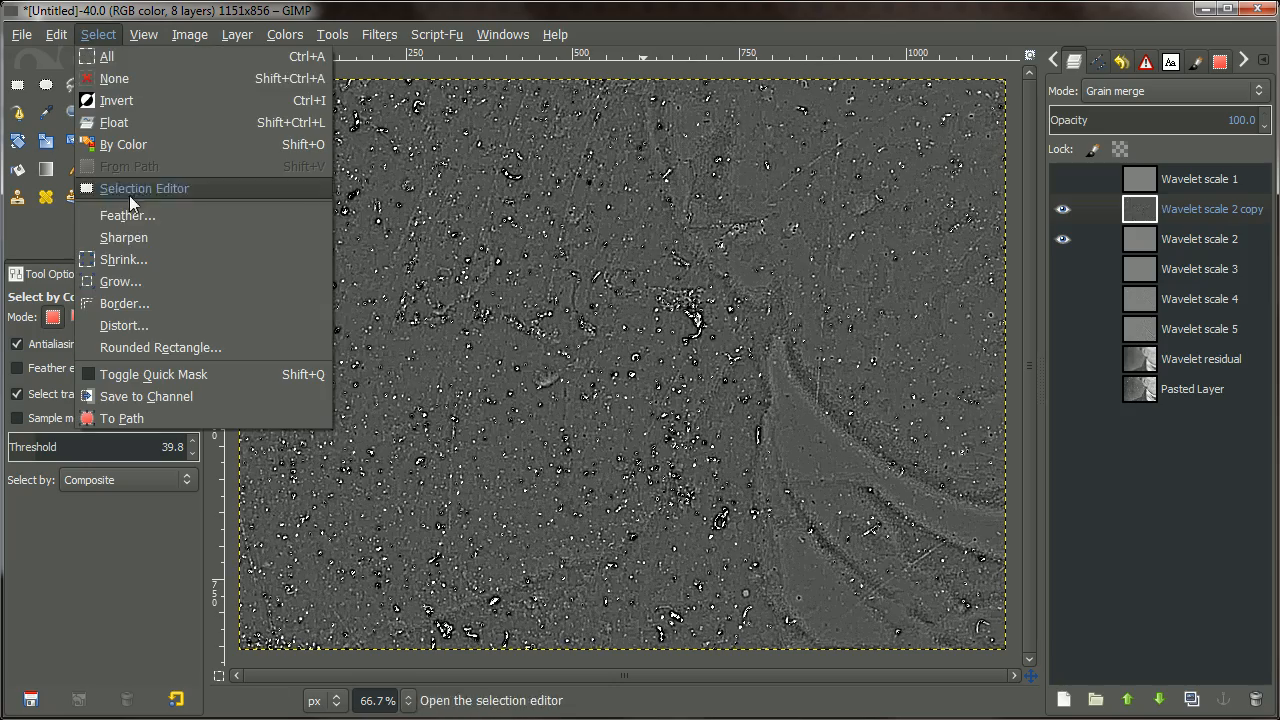
pyautogui.click(143, 280)
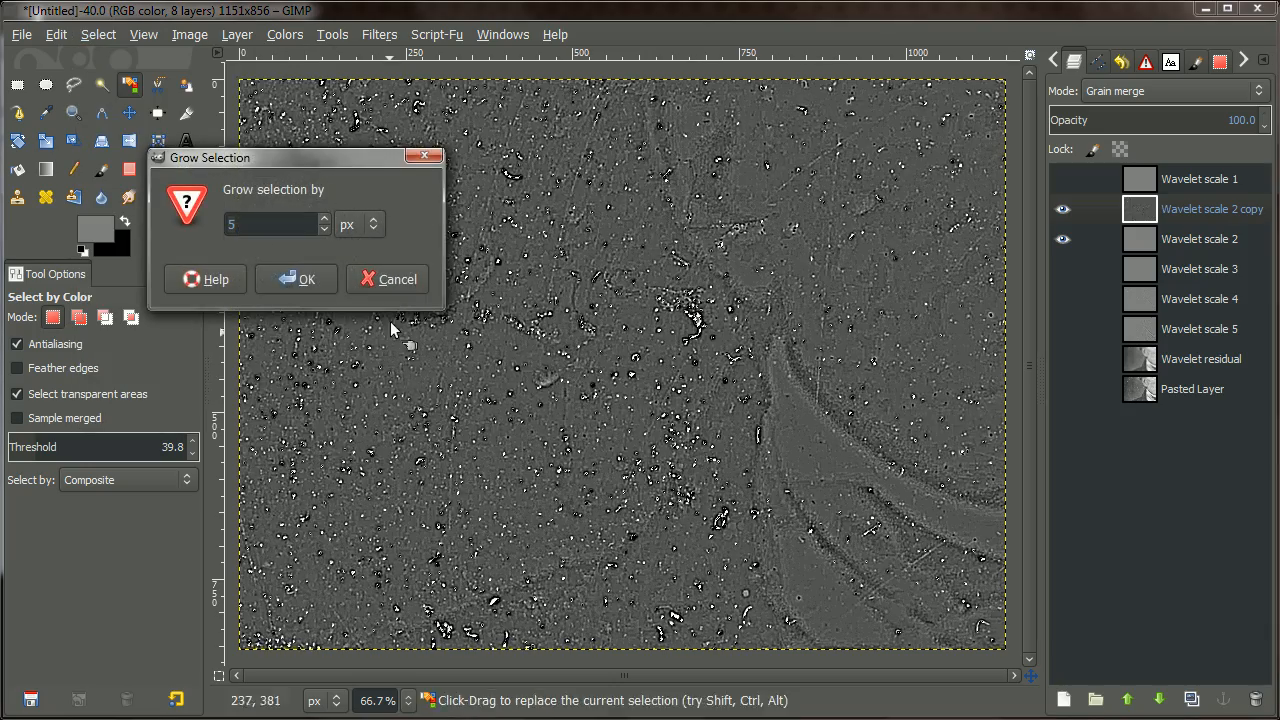
pyautogui.click(309, 282)
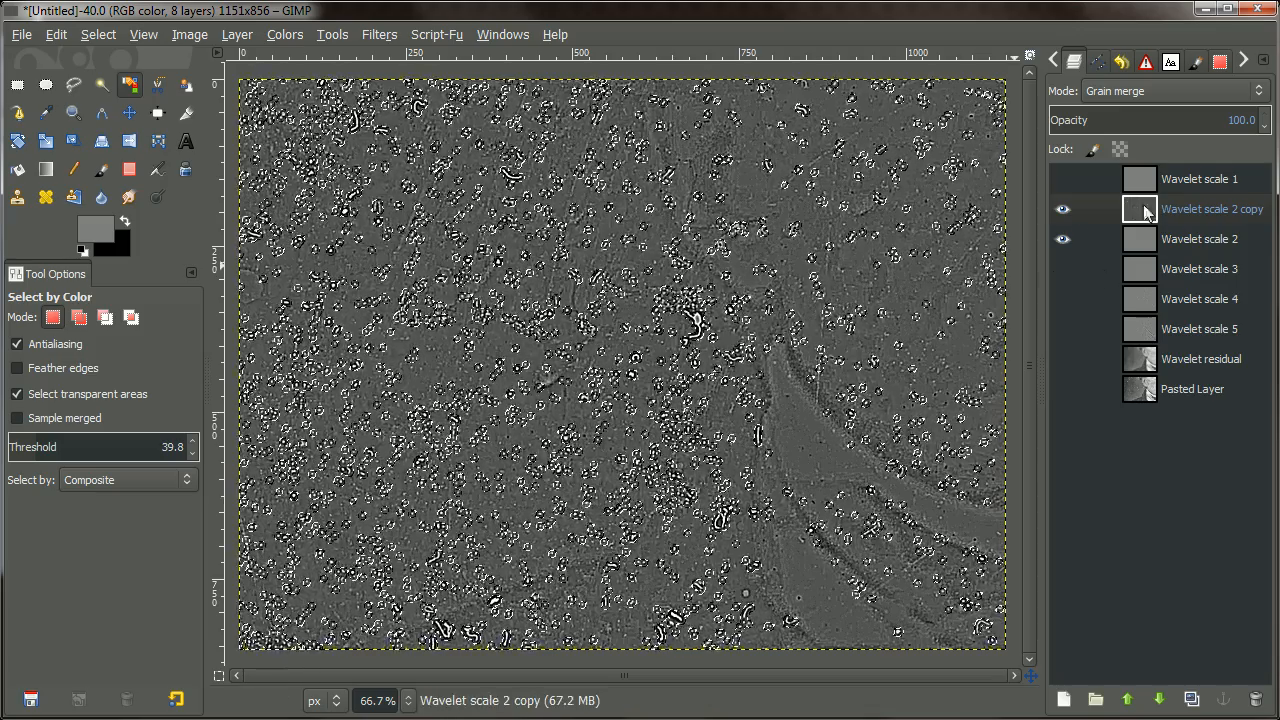
# Delete the Wavelet scale 2 copy layer and bring up the filter list.
pyautogui.rightClick(1150, 206)
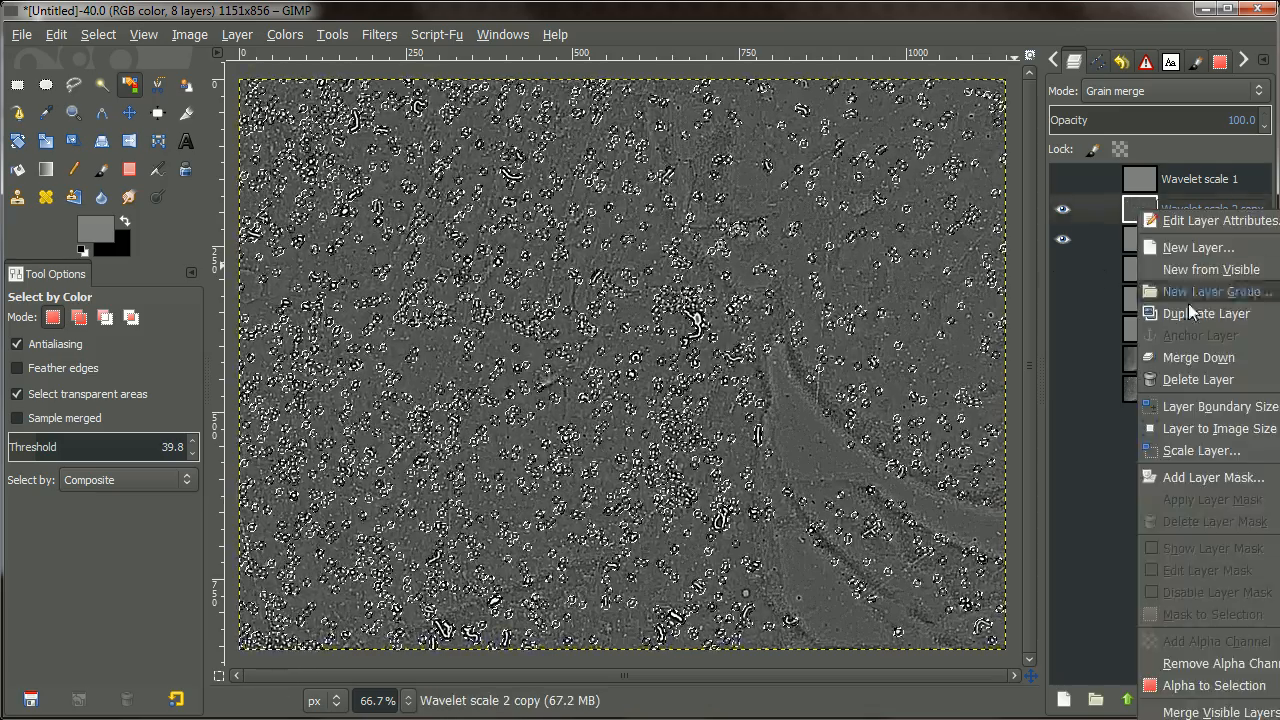
pyautogui.click(1194, 378)
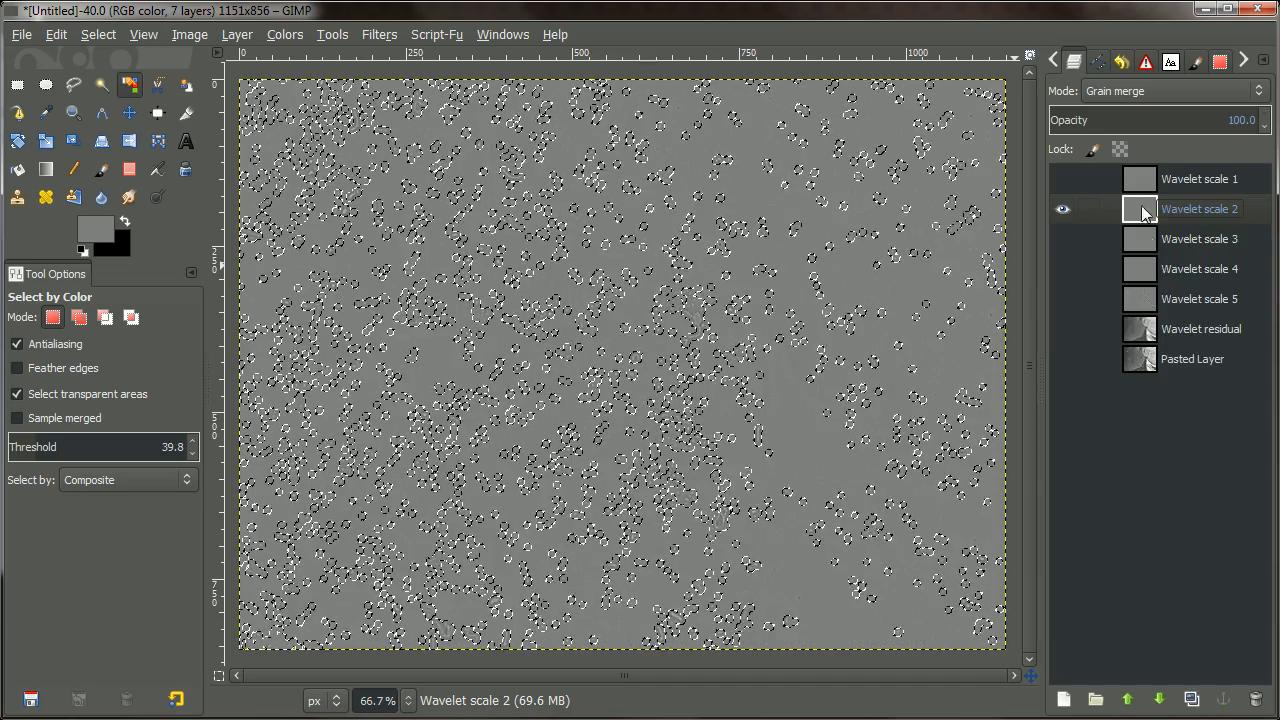
pyautogui.click(362, 36)
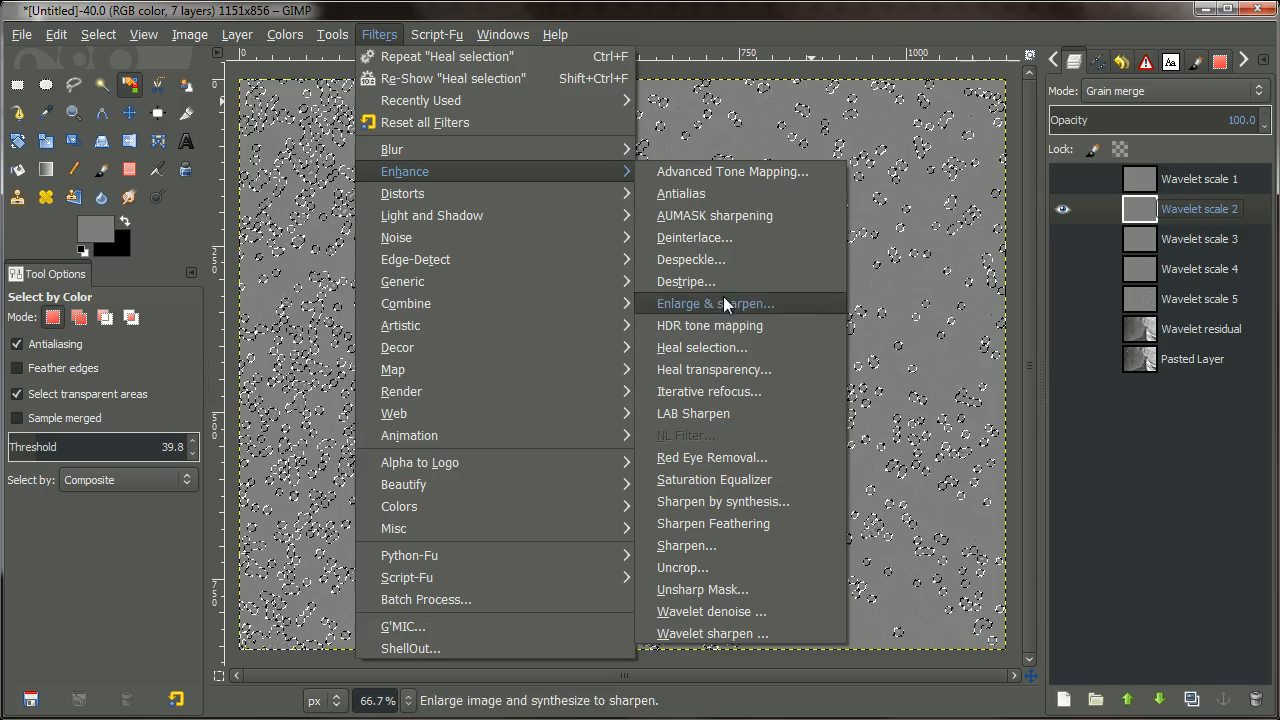
# Run Heal selection on Wavelet scale 2 with a context sampling width of 20 pixels.
pyautogui.click(728, 347)
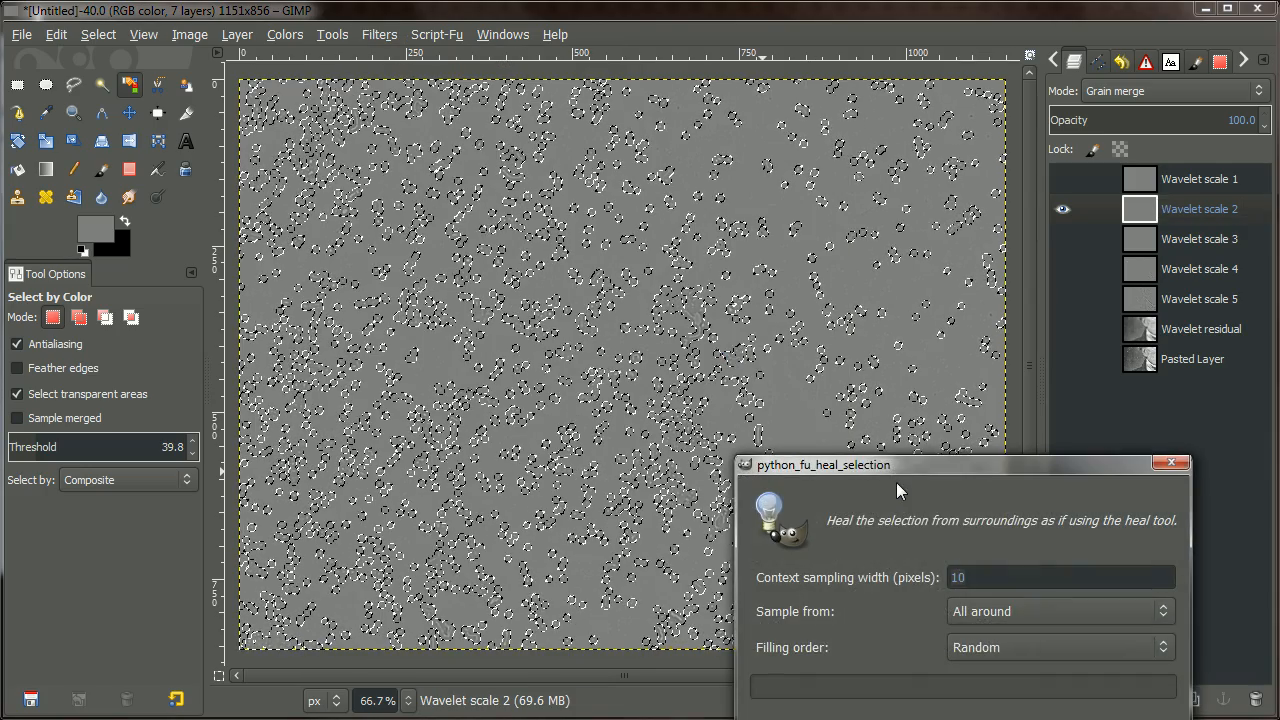
pyautogui.moveTo(896, 474); pyautogui.dragTo(855, 345)
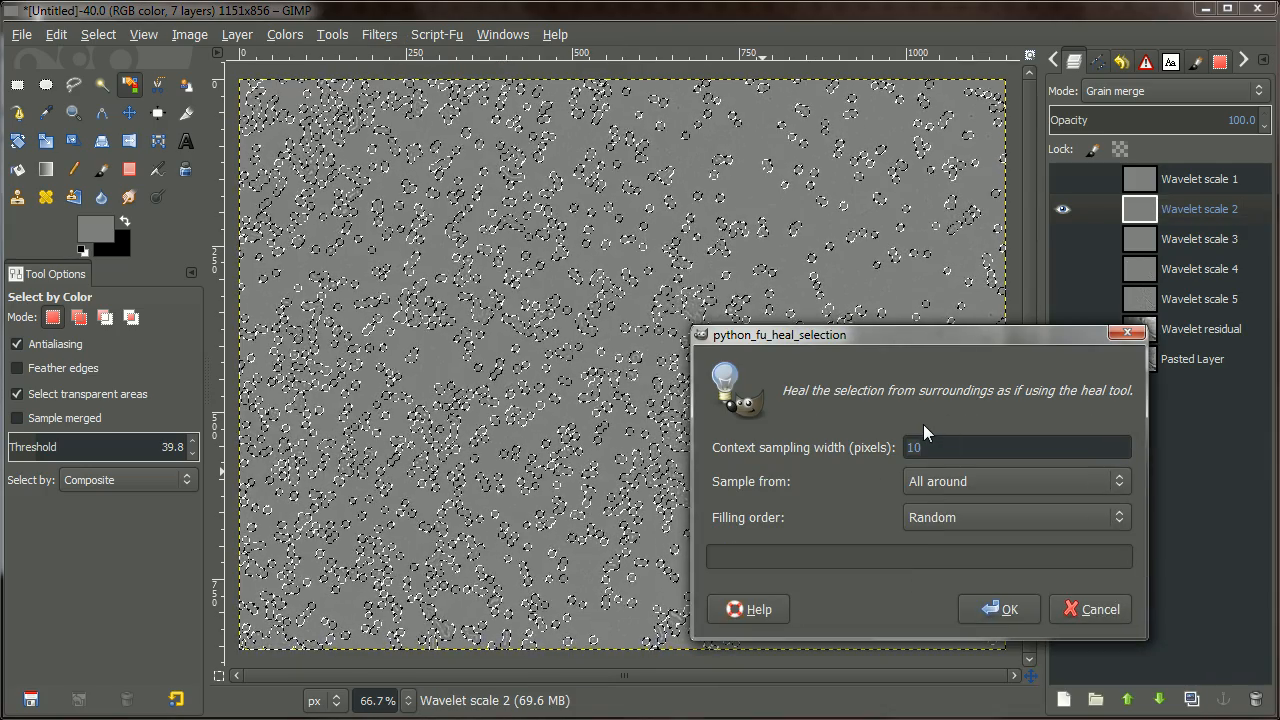
pyautogui.write('20')
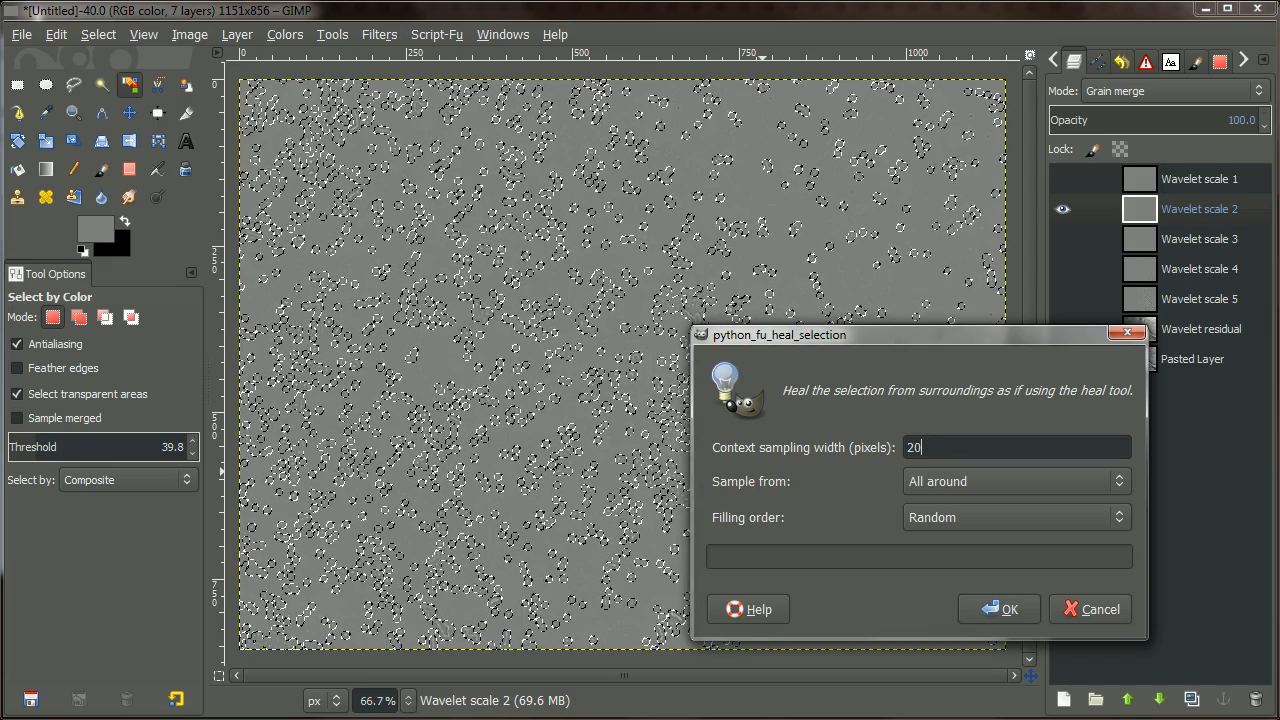
pyautogui.click(1004, 606)
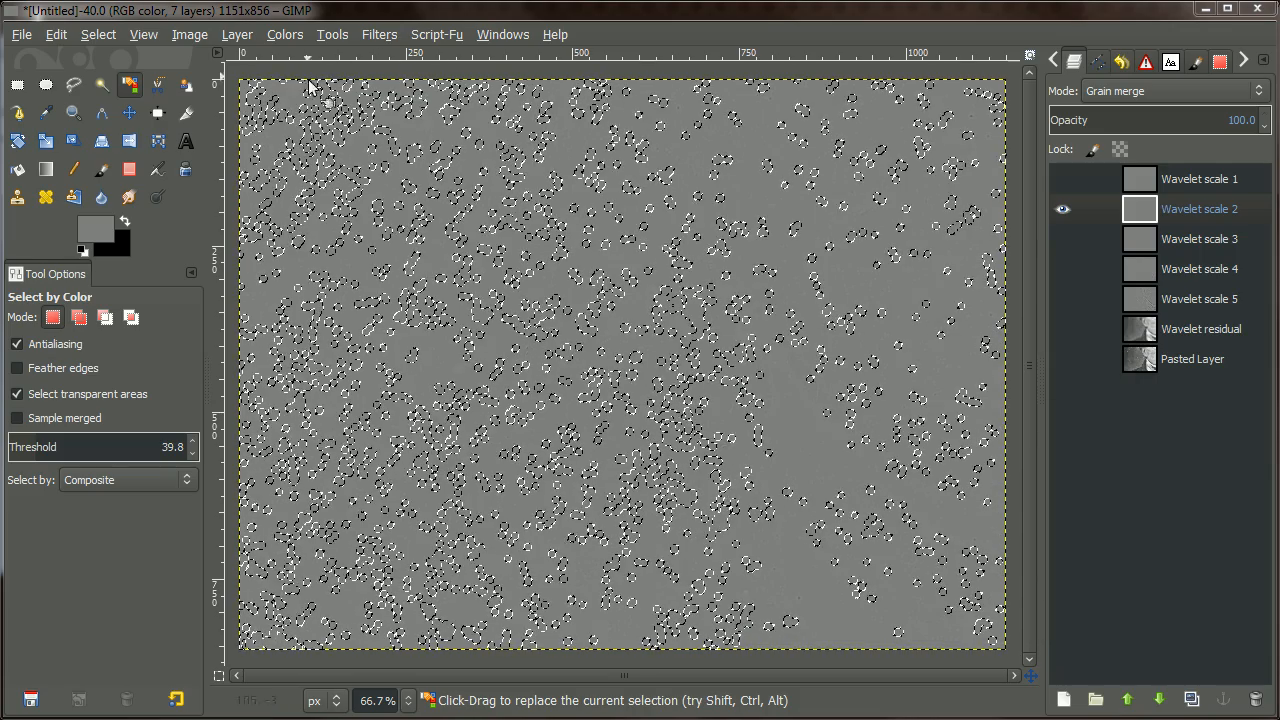
# Clear the selection and make all seven layers visible again.
pyautogui.click(98, 34)
pyautogui.click(114, 78)
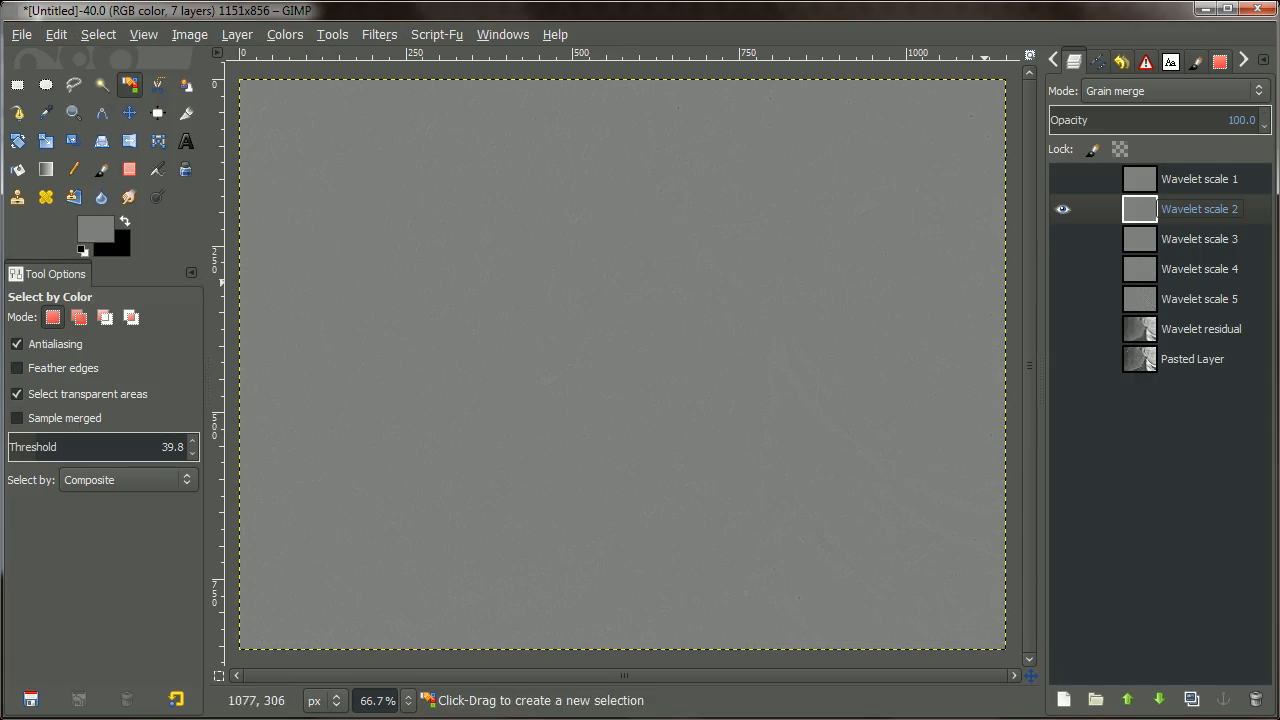
pyautogui.keyDown('shift'); pyautogui.click(1062, 209); pyautogui.keyUp('shift')
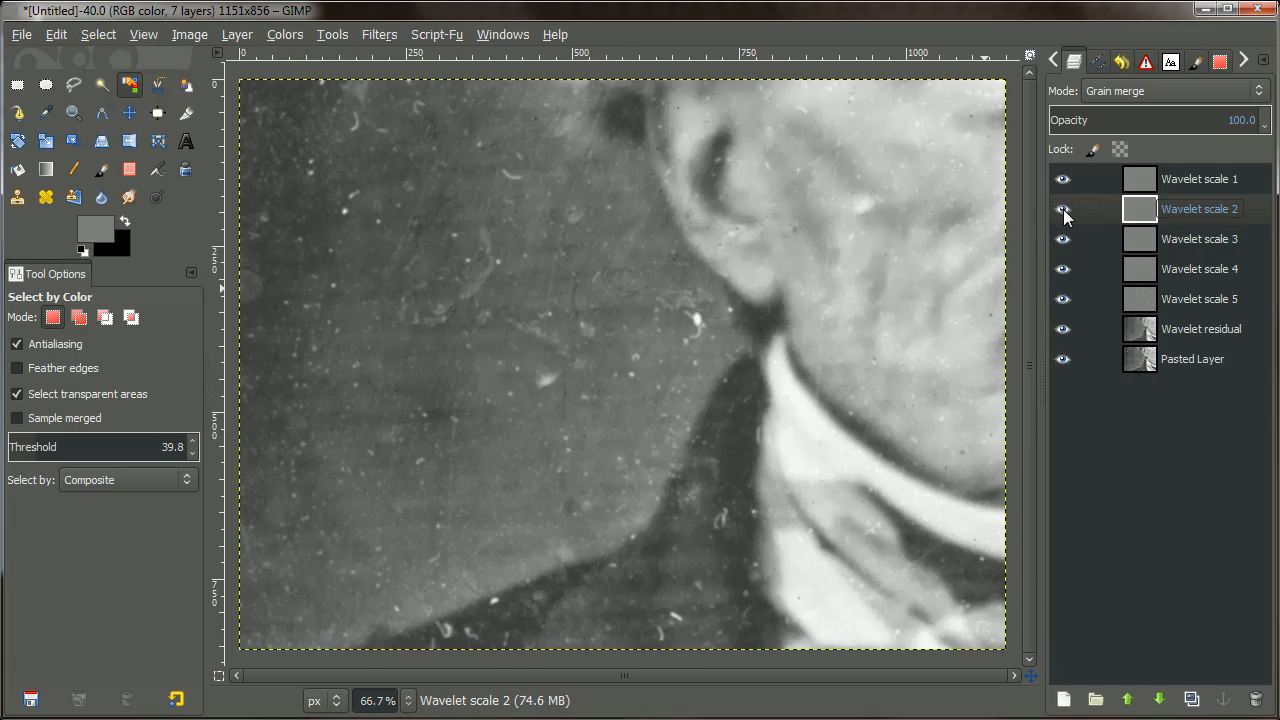
# Toggle between the original Pasted Layer alone and the full healed composite to compare them.
pyautogui.keyDown('shift'); pyautogui.click(1066, 362); pyautogui.keyUp('shift')
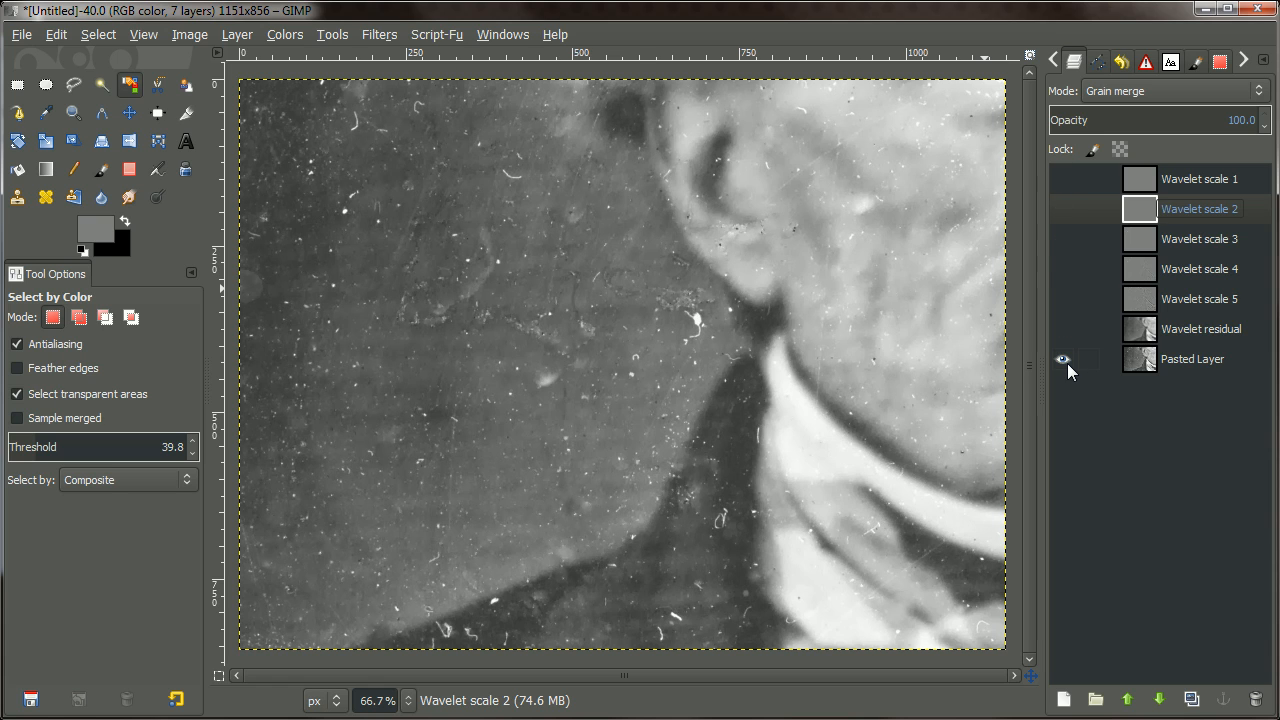
pyautogui.keyDown('shift'); pyautogui.click(1063, 359); pyautogui.keyUp('shift')
pyautogui.scroll(-1, 901, 345)
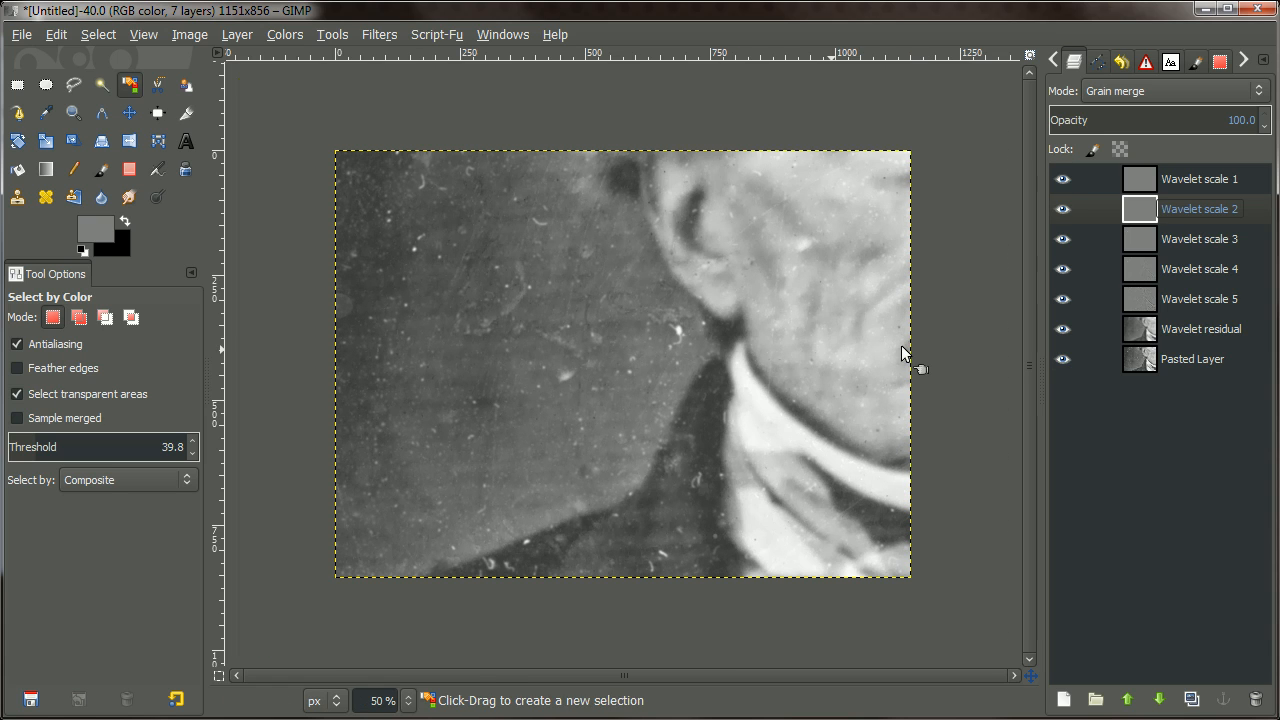
pyautogui.keyDown('shift'); pyautogui.click(1061, 359); pyautogui.keyUp('shift')
pyautogui.keyDown('shift'); pyautogui.click(1061, 359); pyautogui.keyUp('shift')
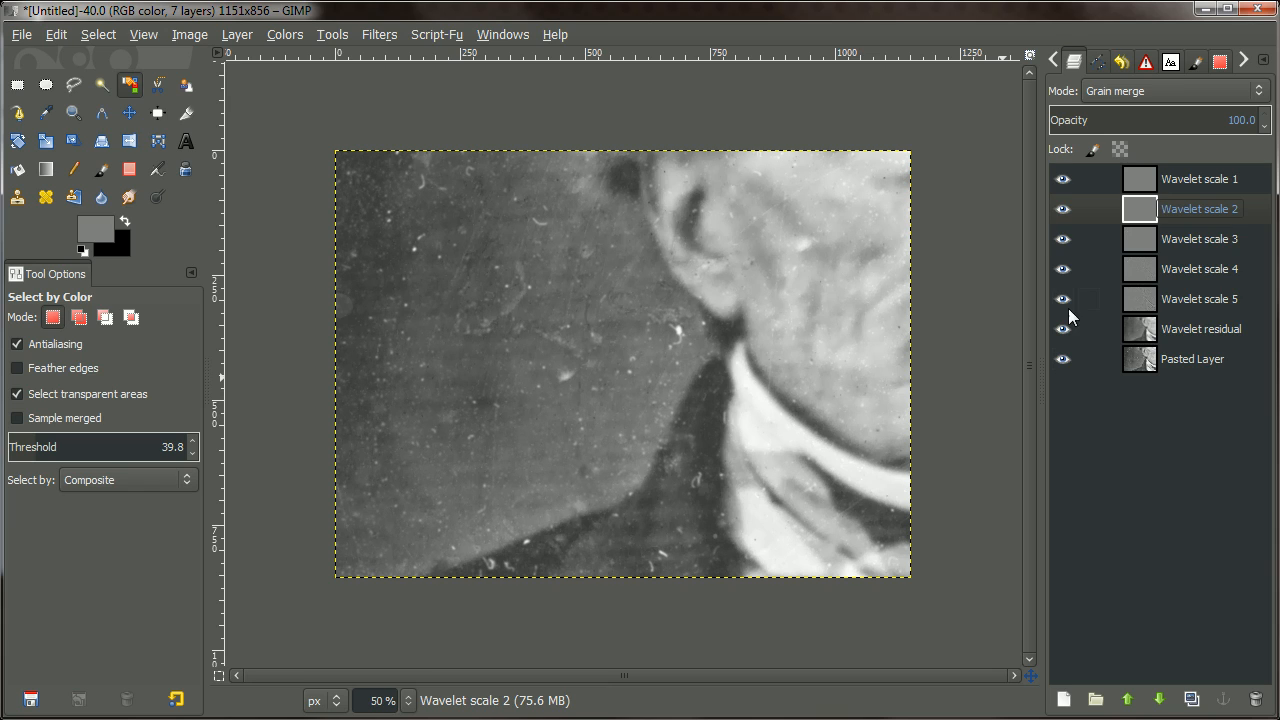
# Make Wavelet scales 3, 4 and 5 active in turn, ending on Wavelet scale 3.
pyautogui.click(1148, 250)
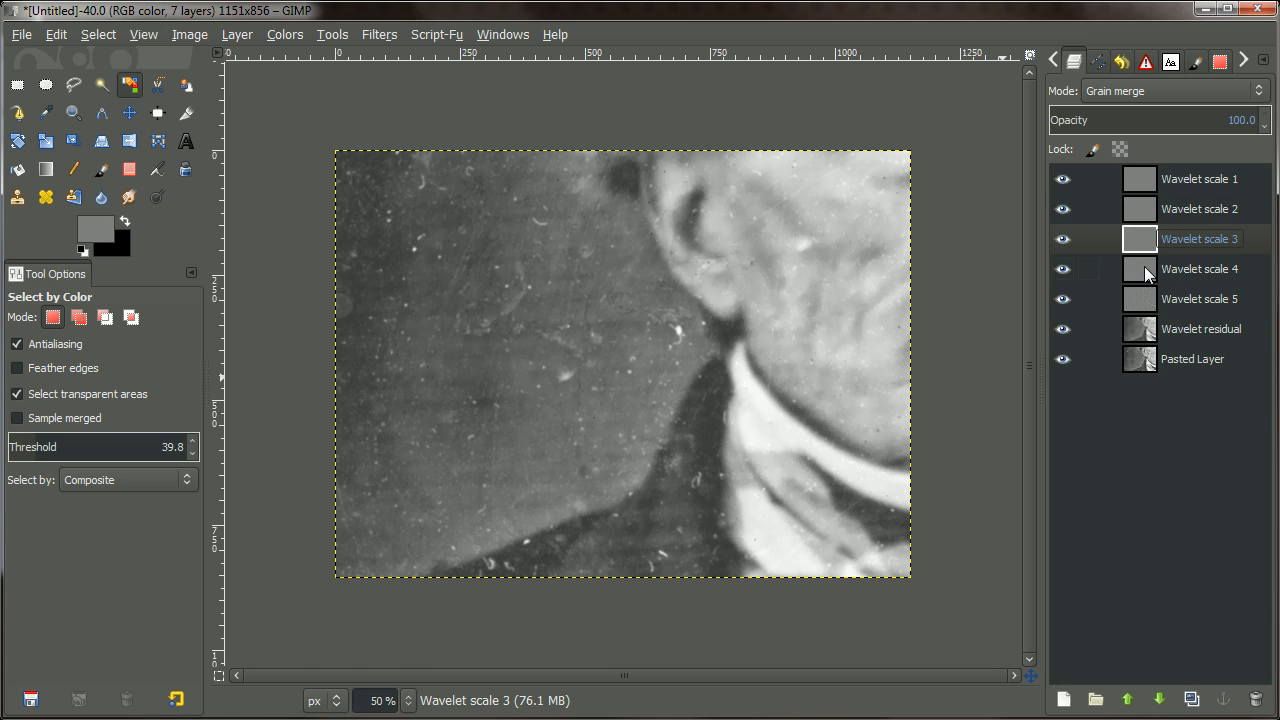
pyautogui.click(1144, 266)
pyautogui.click(1148, 305)
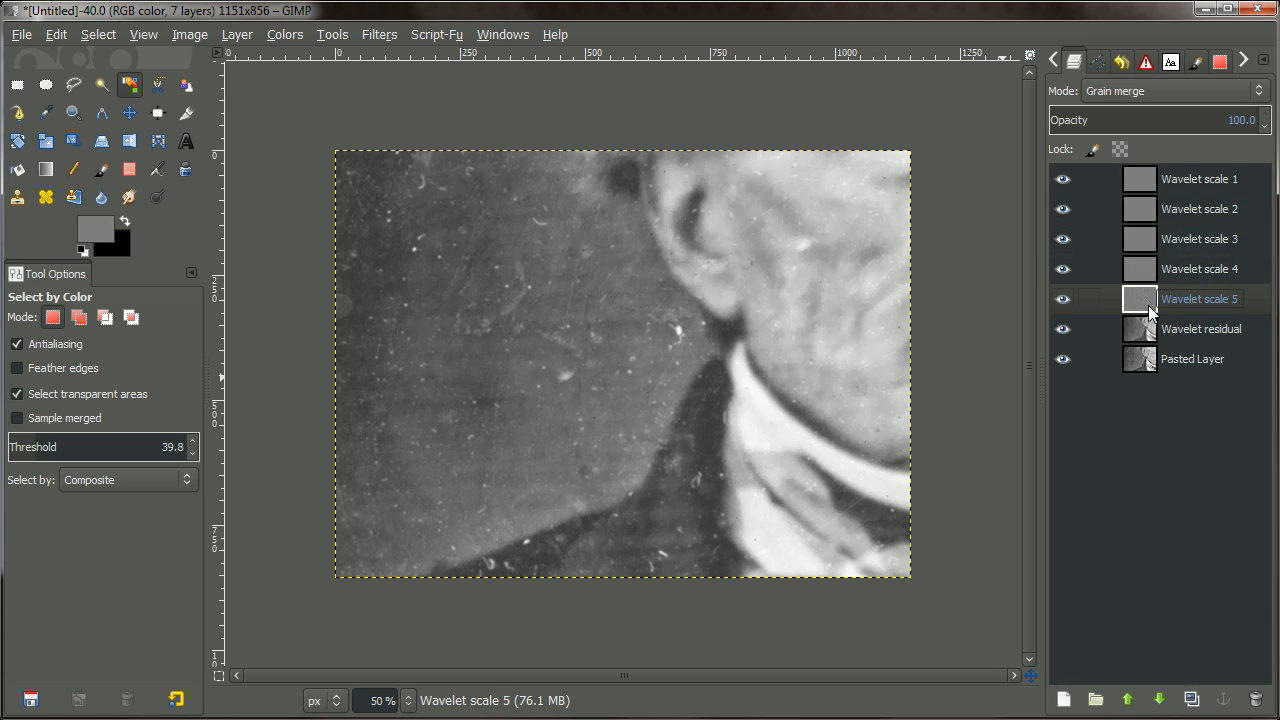
pyautogui.click(1138, 245)
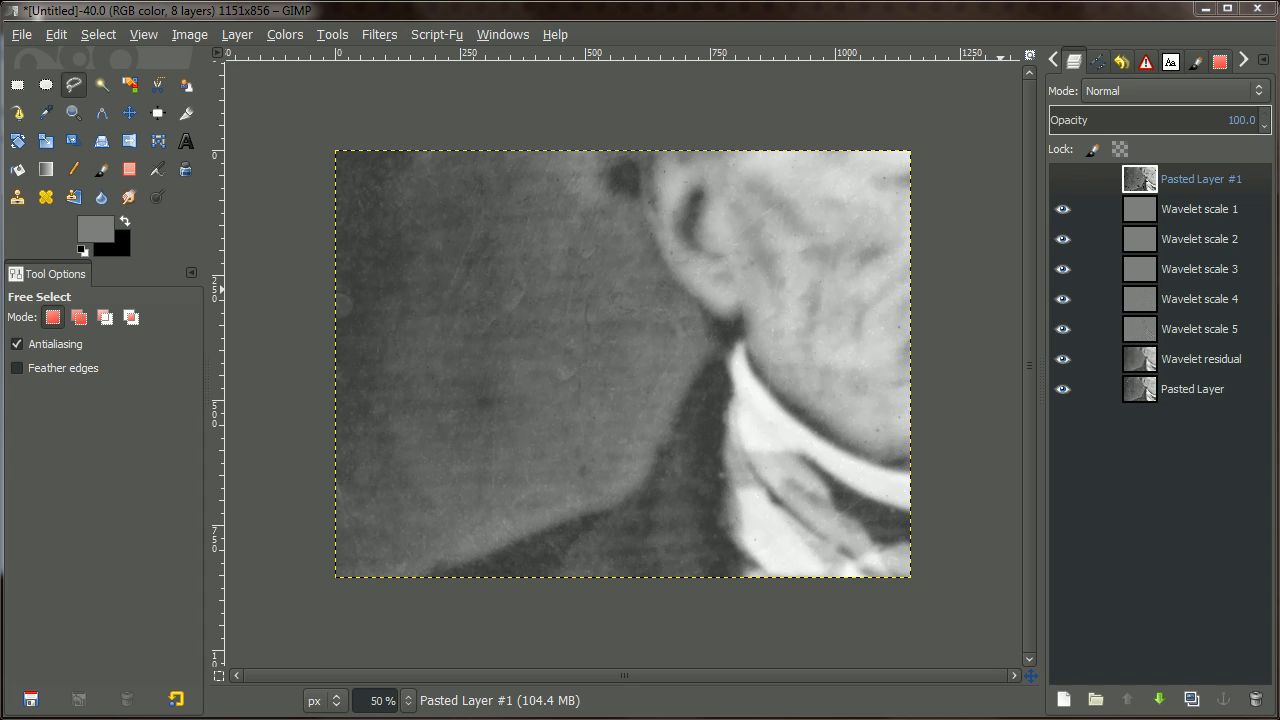
pyautogui.click(1062, 179)
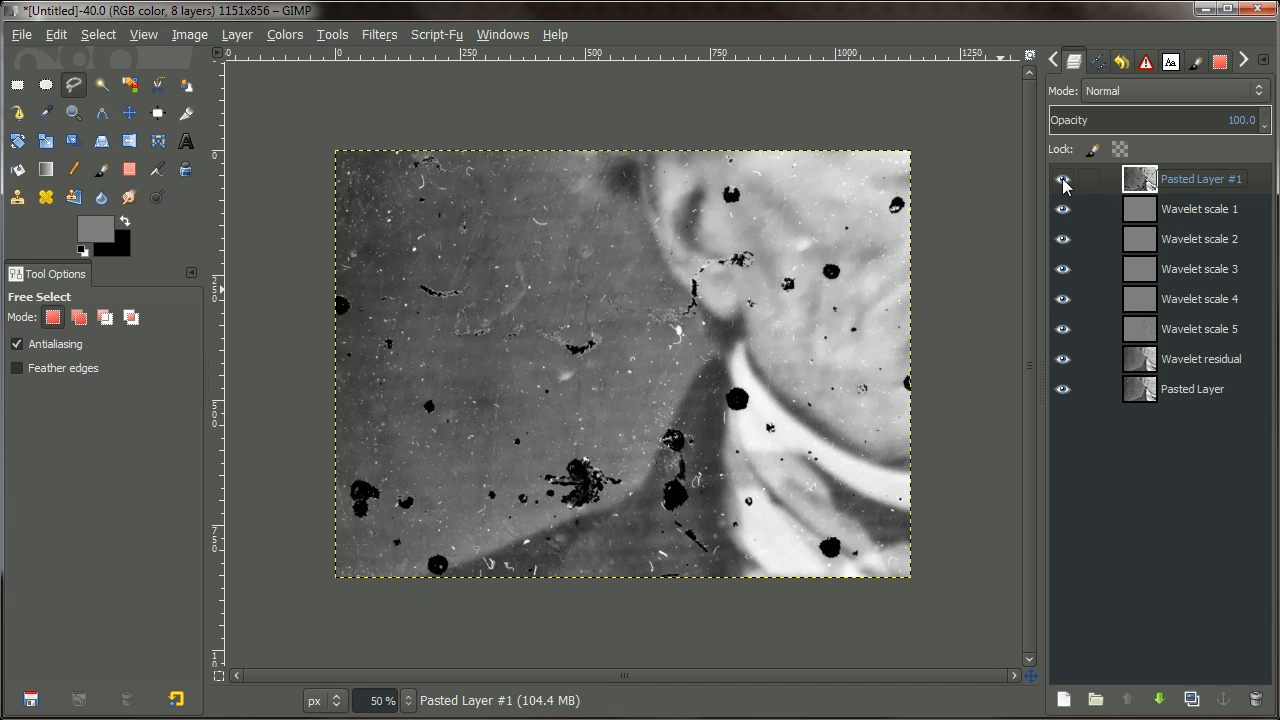
pyautogui.press('+')
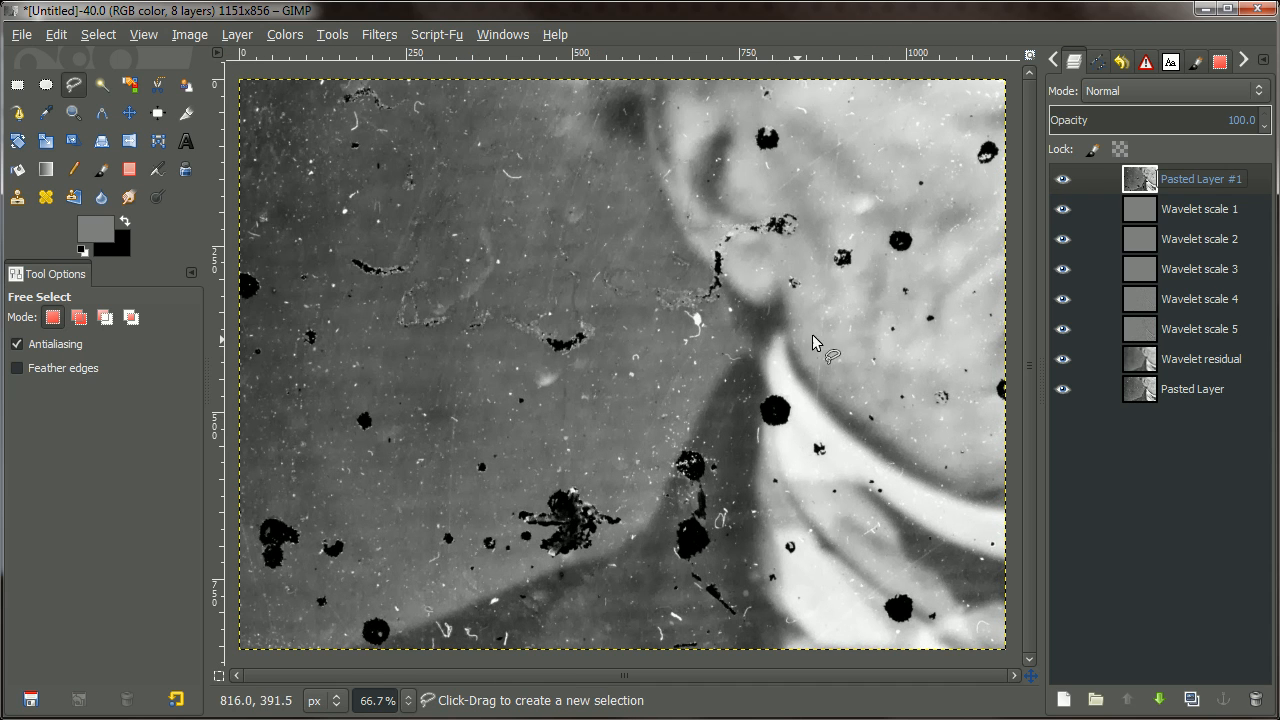
pyautogui.click(1062, 181)
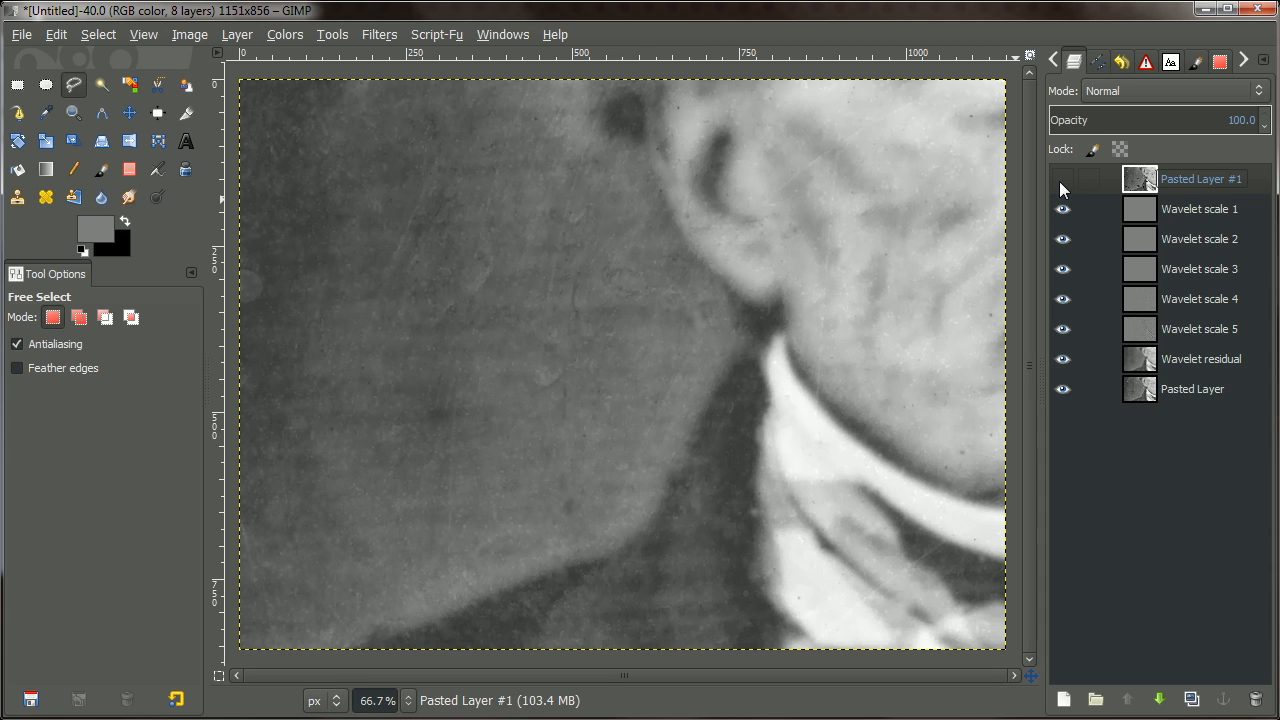
pyautogui.click(1061, 181)
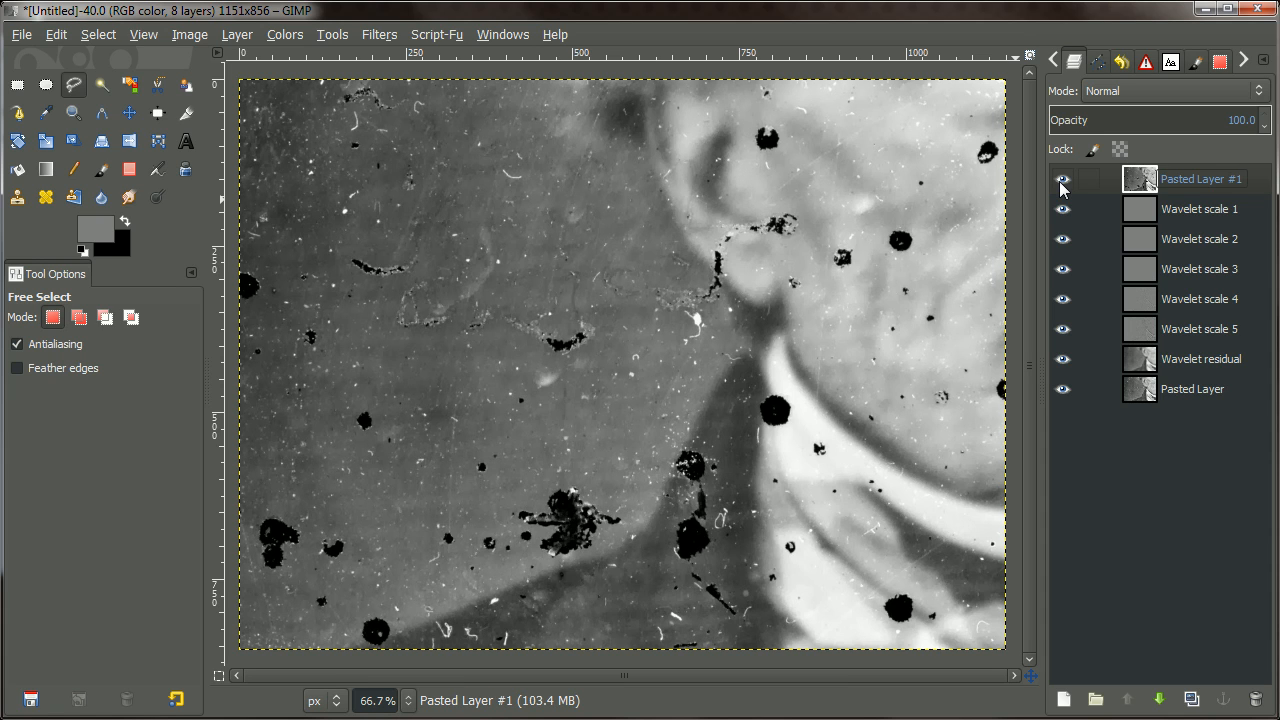
pyautogui.click(1061, 181)
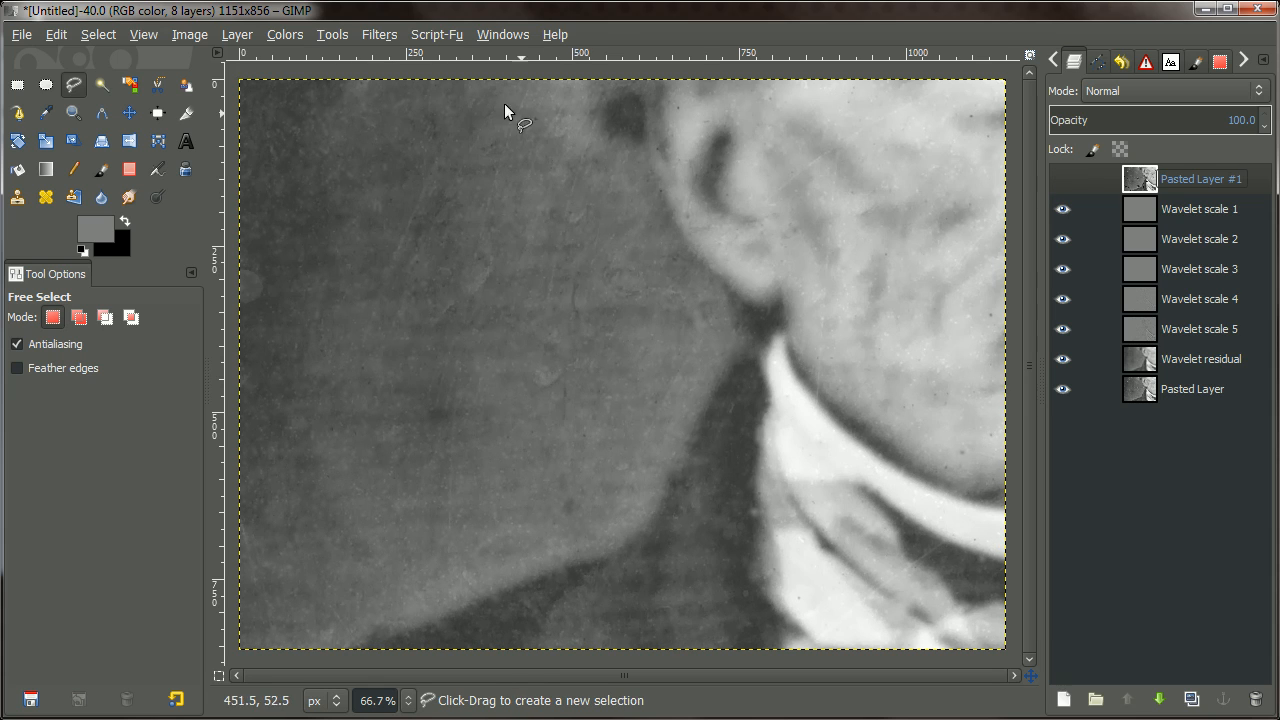
pyautogui.click(1061, 181)
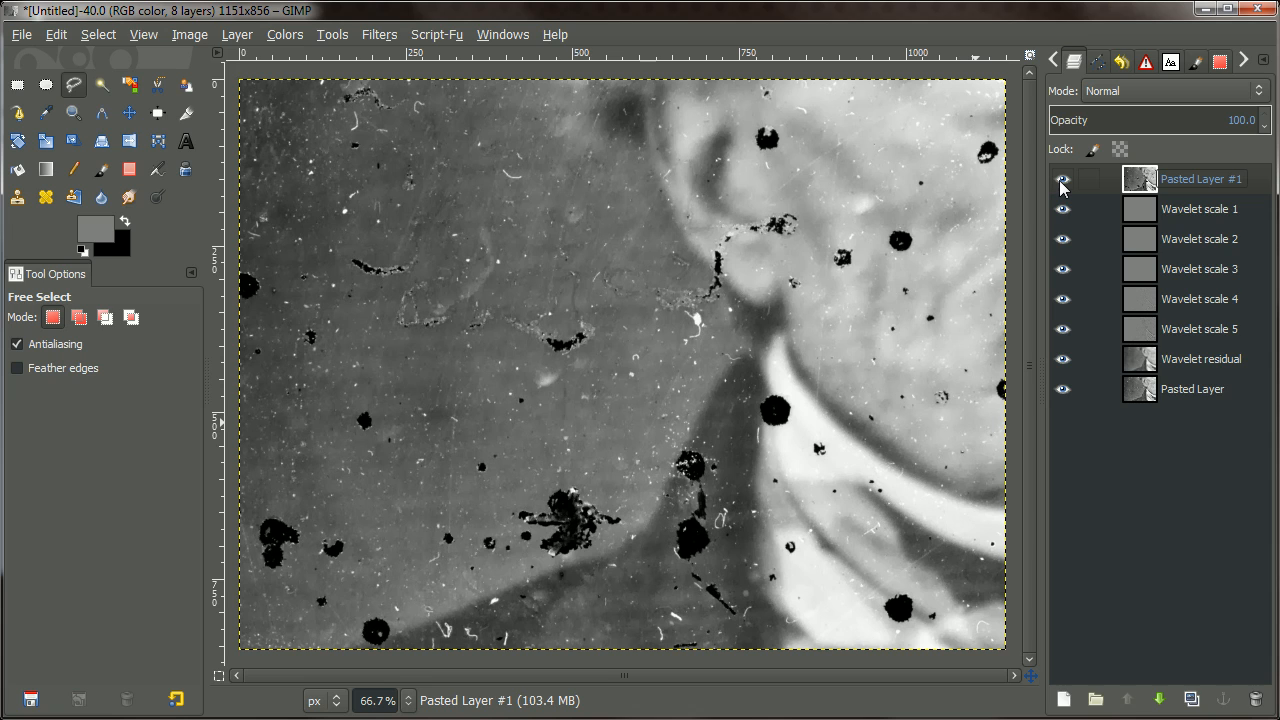
pyautogui.click(1061, 181)
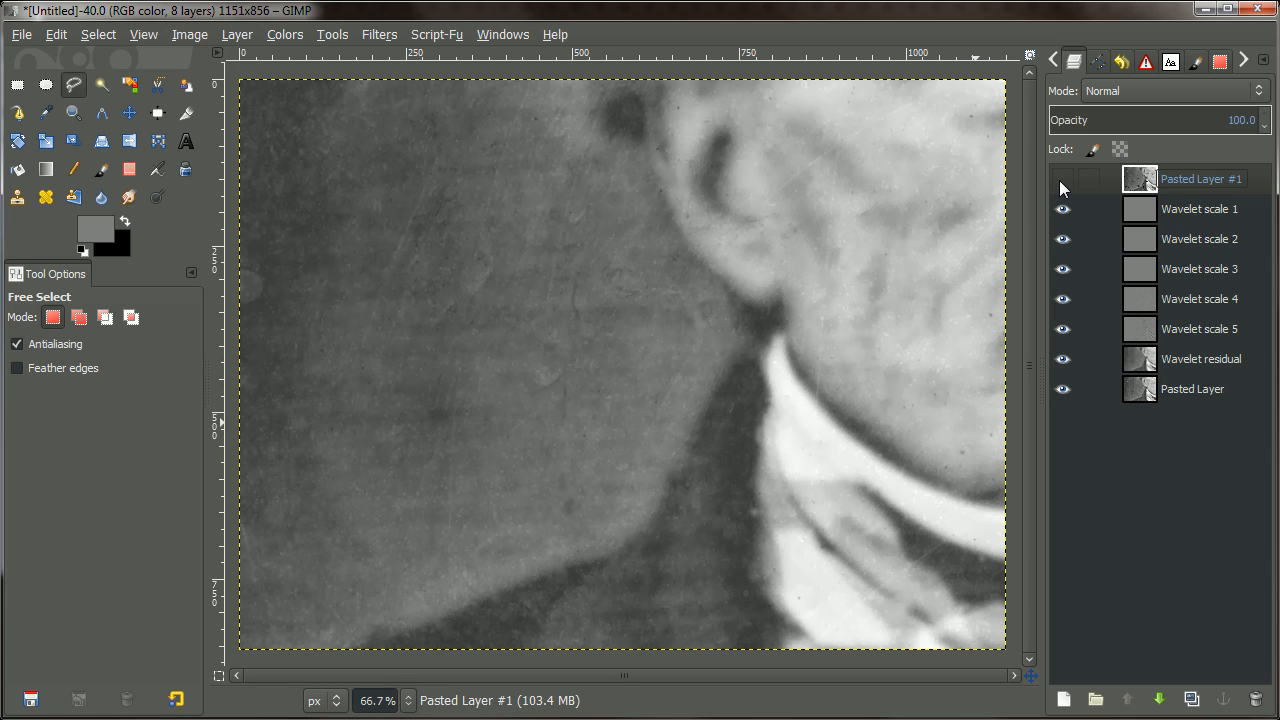